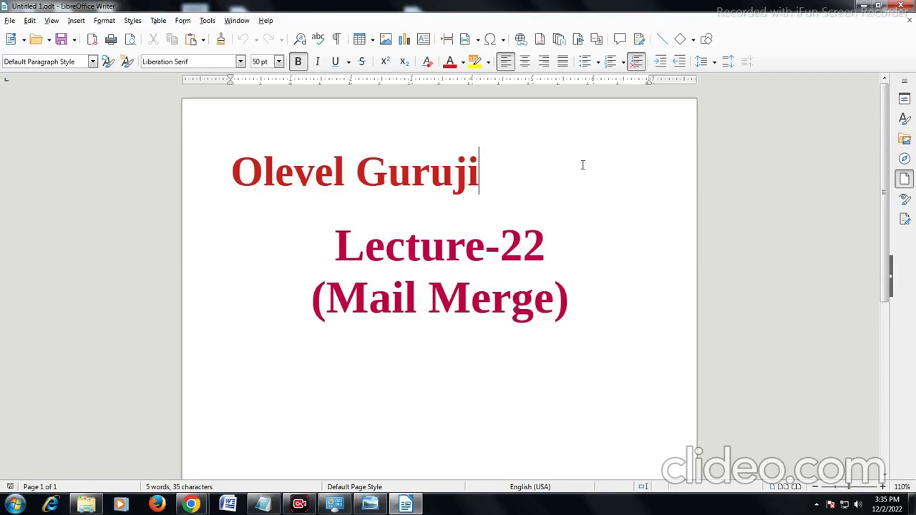
Step: Highlight the Lecture-22 and (Mail Merge) title lines, then open the OLevel-M1 playlist from the channel's Playlists
{"action": "left_click_drag", "start_coordinate": [334, 243], "coordinate": [546, 241]}
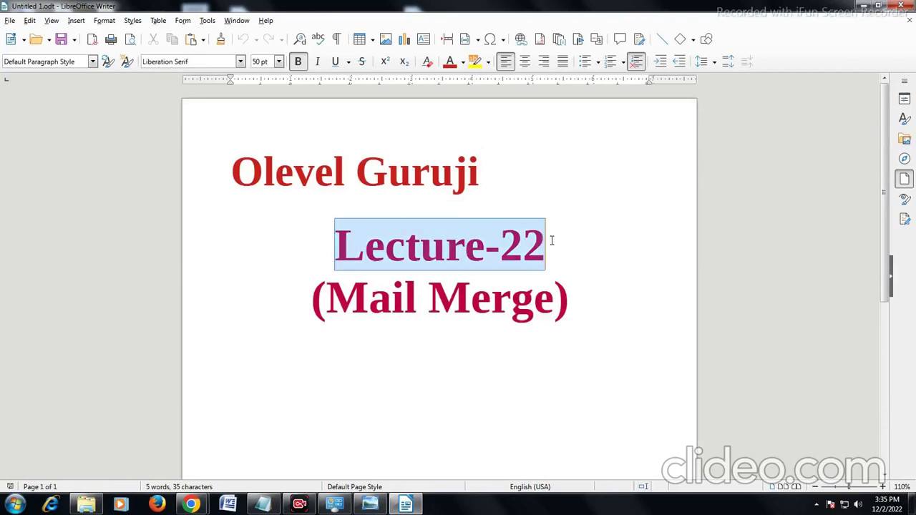
{"action": "left_click_drag", "start_coordinate": [326, 301], "coordinate": [565, 300]}
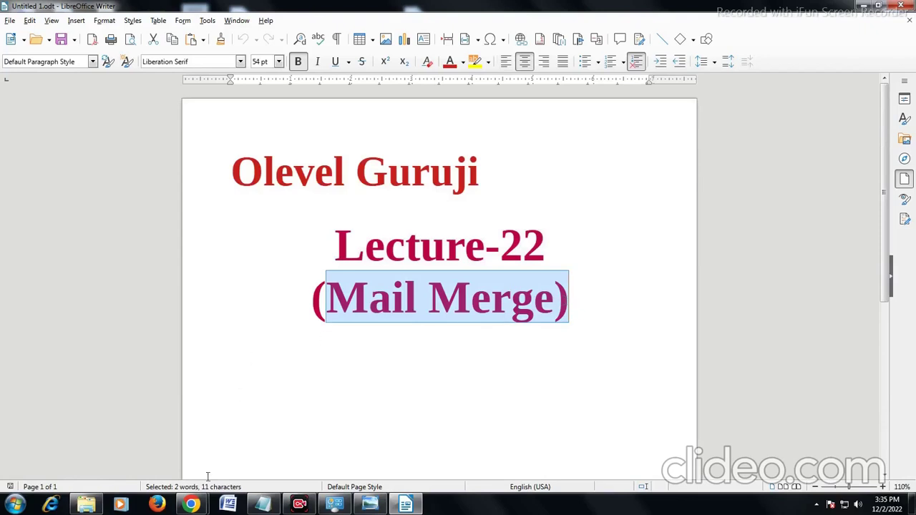
{"action": "mouse_move", "coordinate": [190, 504]}
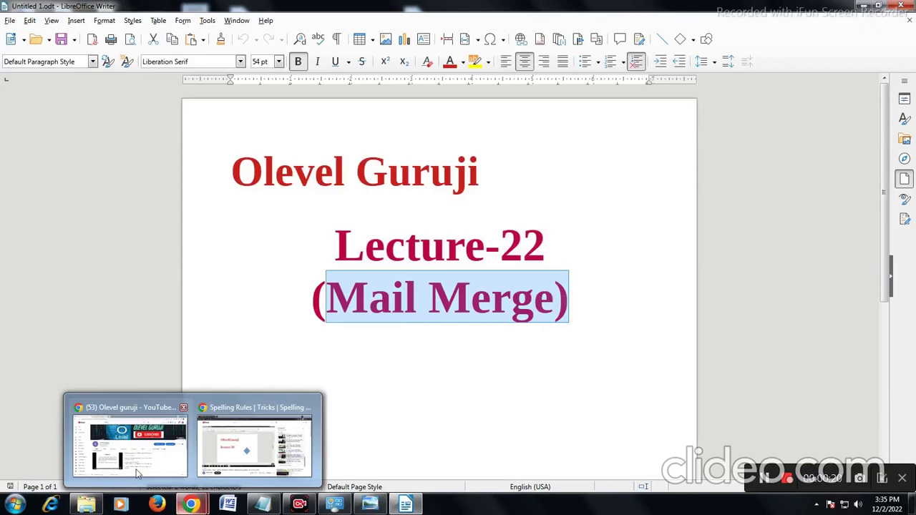
{"action": "left_click", "coordinate": [135, 469]}
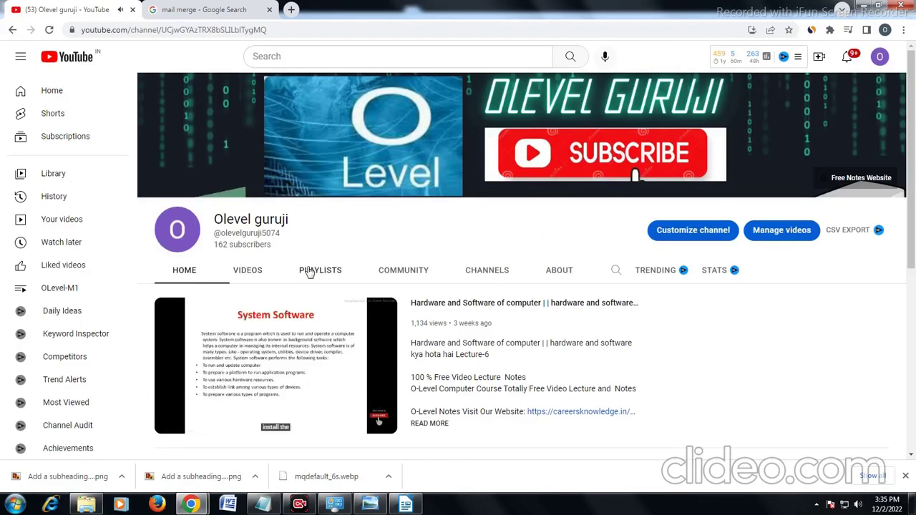
{"action": "left_click", "coordinate": [316, 276]}
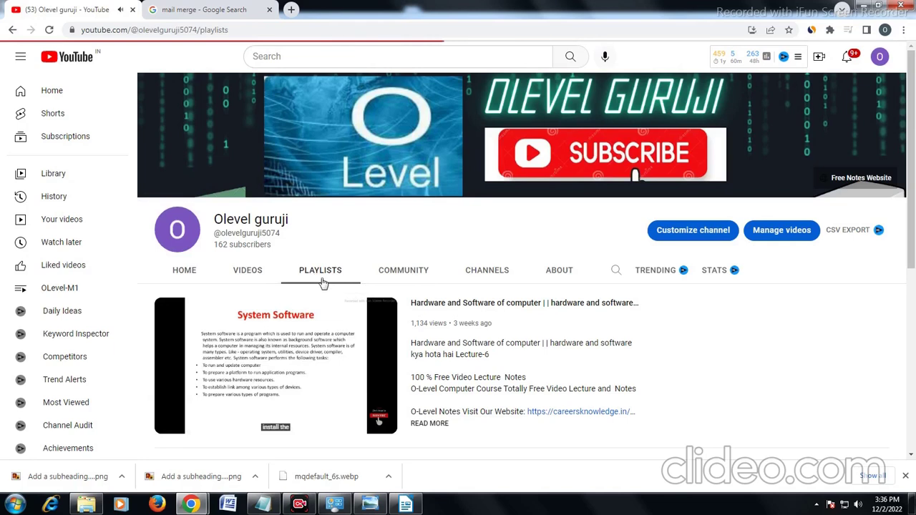
{"action": "scroll", "coordinate": [321, 308], "scroll_direction": "down", "scroll_amount": 1}
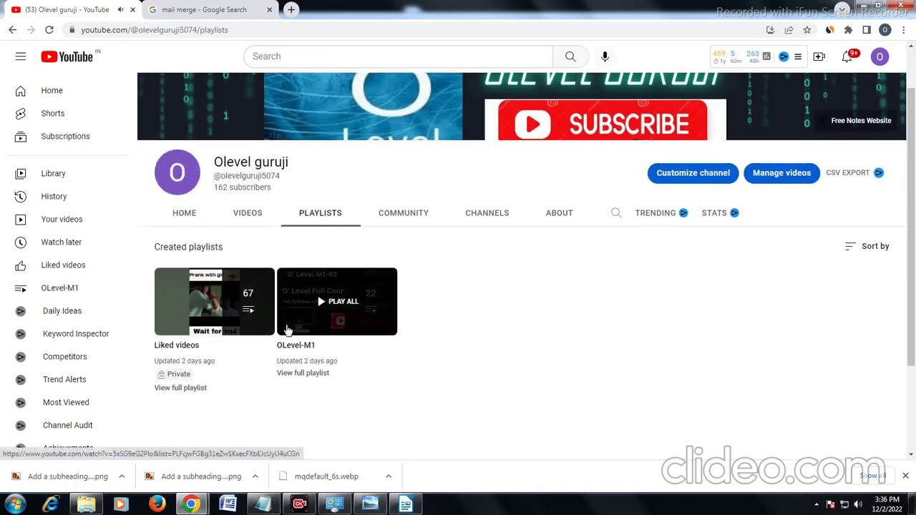
{"action": "mouse_move", "coordinate": [336, 301]}
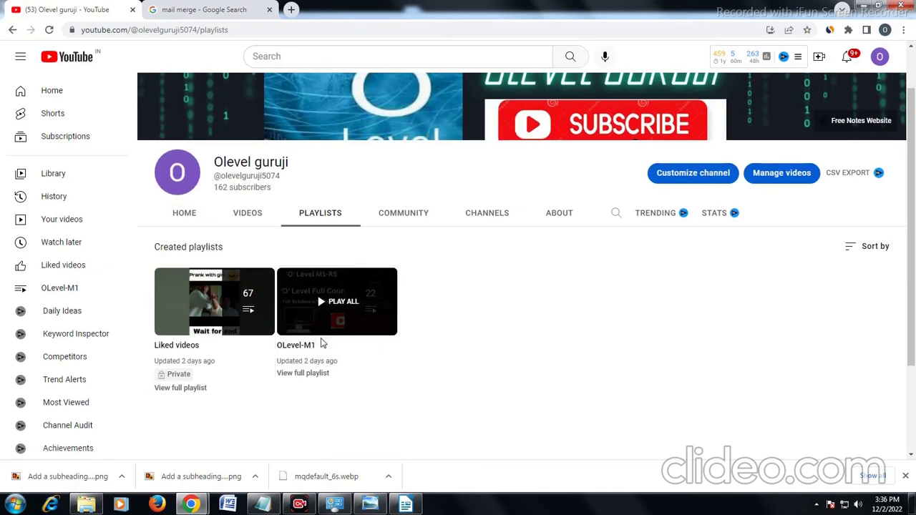
{"action": "left_click", "coordinate": [321, 325]}
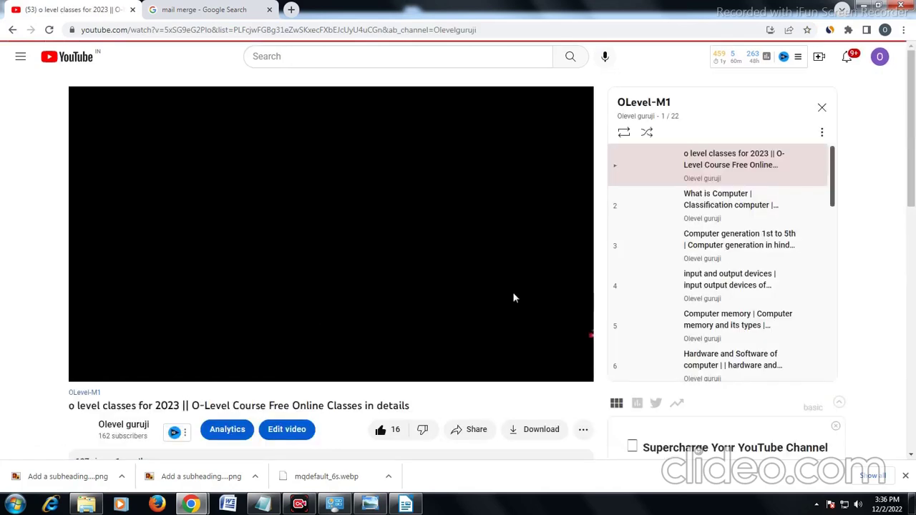
Step: Scroll through the OLevel-M1 playlist videos and return to the Writer document
{"action": "scroll", "coordinate": [665, 276], "scroll_direction": "down", "scroll_amount": 3}
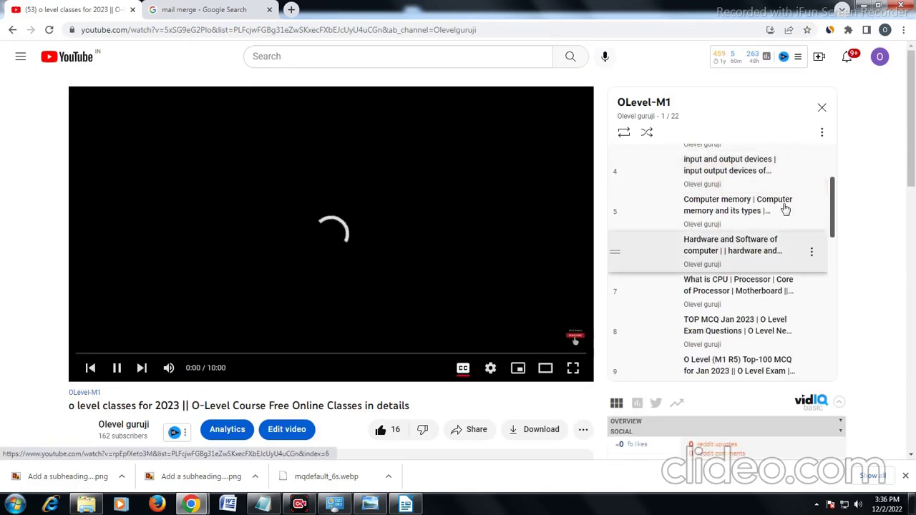
{"action": "scroll", "coordinate": [815, 290], "scroll_direction": "down", "scroll_amount": 2}
{"action": "scroll", "coordinate": [811, 348], "scroll_direction": "down", "scroll_amount": 4}
{"action": "scroll", "coordinate": [808, 347], "scroll_direction": "down", "scroll_amount": 4}
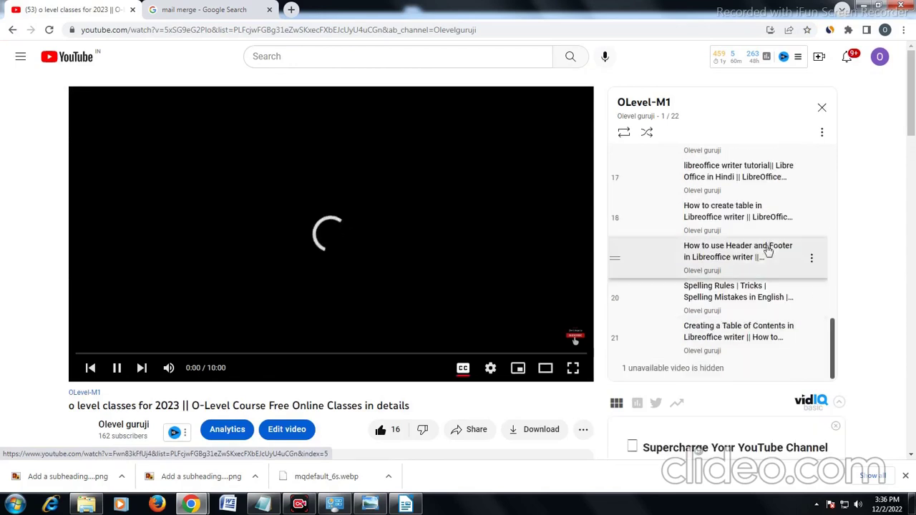
{"action": "scroll", "coordinate": [765, 249], "scroll_direction": "up", "scroll_amount": 5}
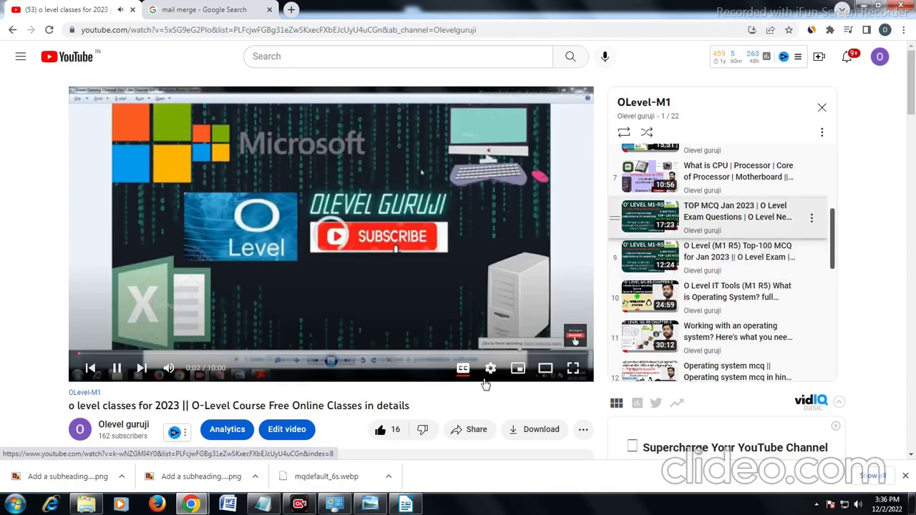
{"action": "left_click", "coordinate": [405, 504]}
{"action": "left_click", "coordinate": [396, 386]}
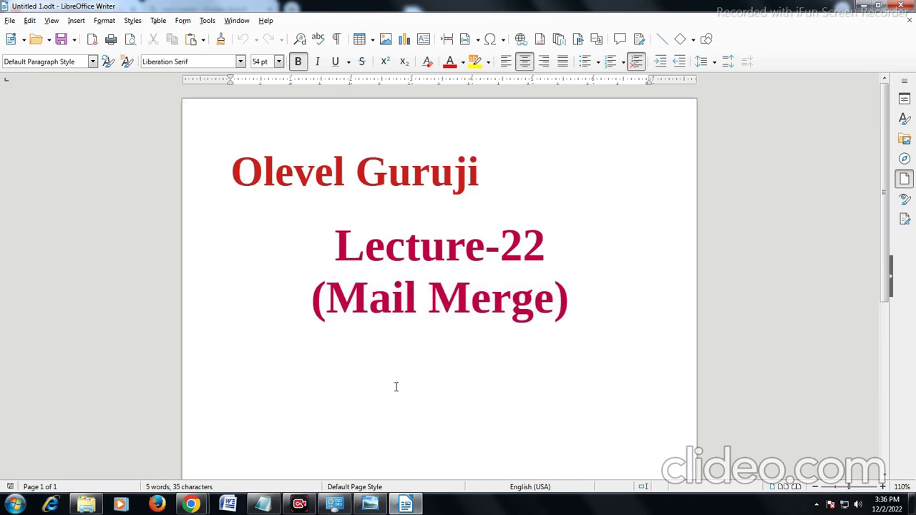
Step: Add empty lines after '(Mail Merge)' and browse the menu commands
{"action": "left_click", "coordinate": [300, 311]}
{"action": "left_click_drag", "start_coordinate": [403, 300], "coordinate": [589, 304]}
{"action": "left_click", "coordinate": [589, 304]}
{"action": "key", "text": "Return"}
{"action": "key", "text": "Return"}
{"action": "left_click", "coordinate": [207, 21]}
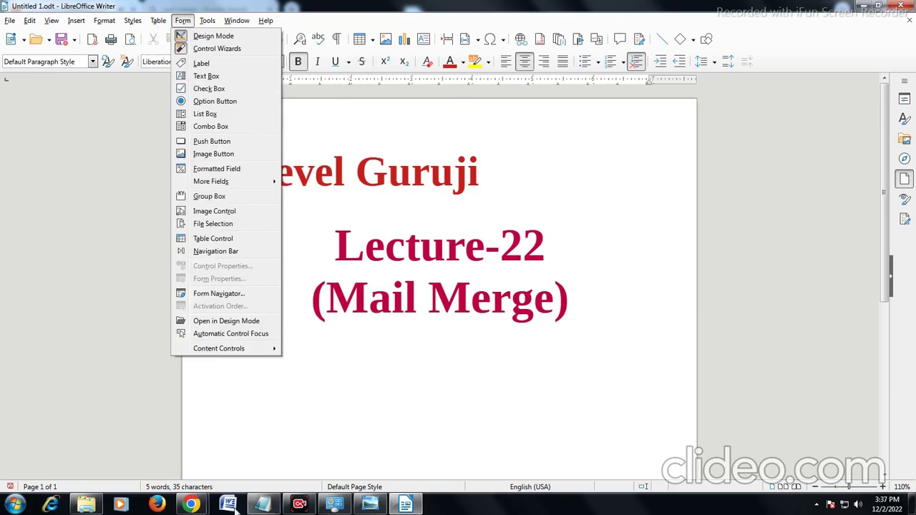
{"action": "key", "text": "Escape"}
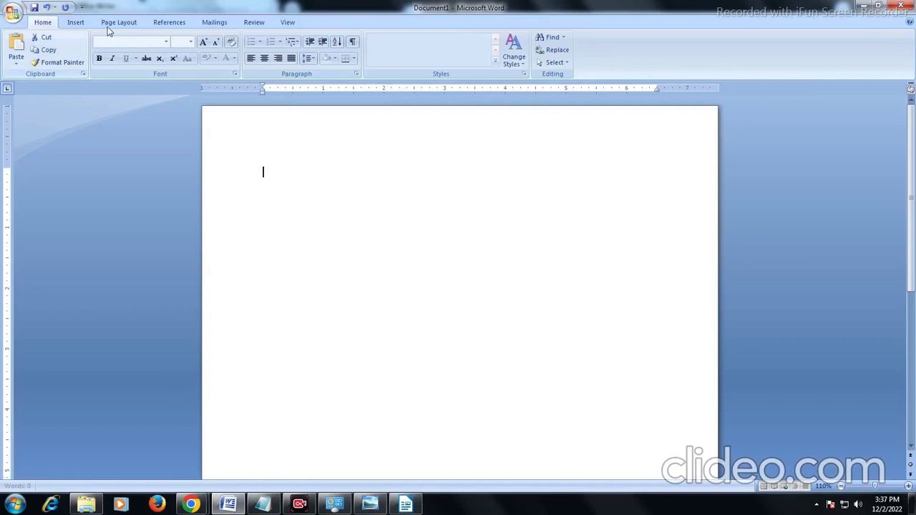
Step: Browse the Page Layout, References and Insert tabs, opening and cancelling Insert Picture
{"action": "left_click", "coordinate": [111, 27]}
{"action": "left_click", "coordinate": [179, 24]}
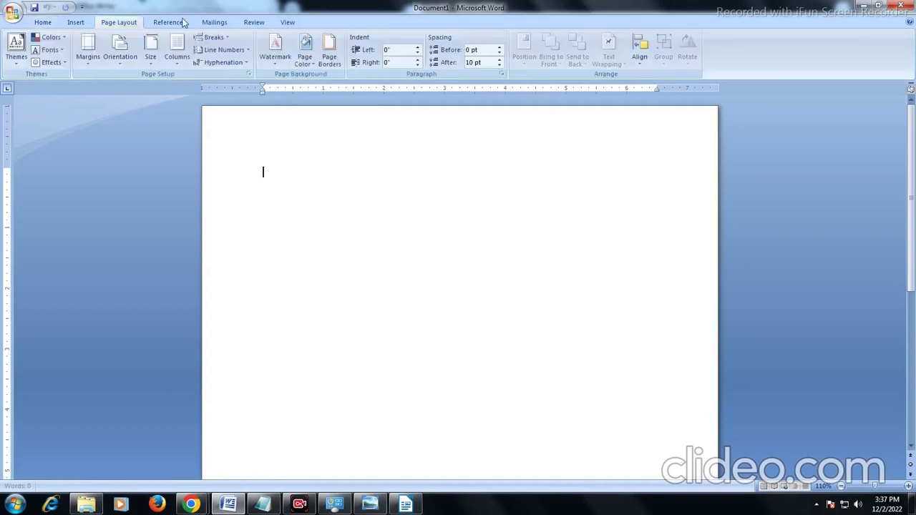
{"action": "left_click", "coordinate": [116, 26]}
{"action": "left_click", "coordinate": [74, 27]}
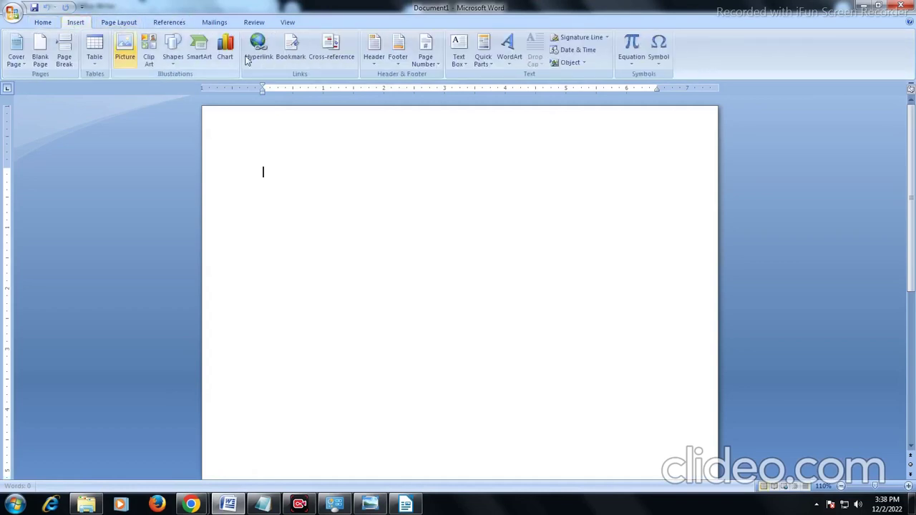
{"action": "left_click", "coordinate": [124, 43]}
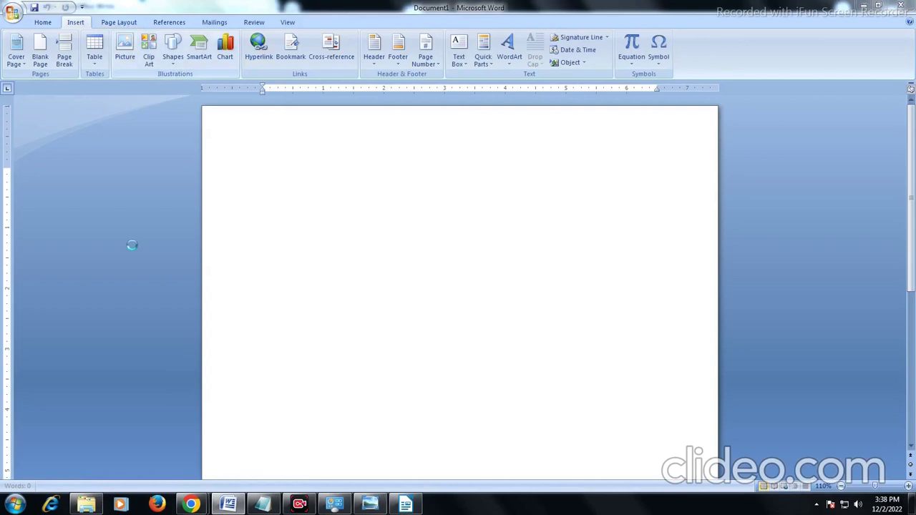
{"action": "left_click", "coordinate": [440, 8]}
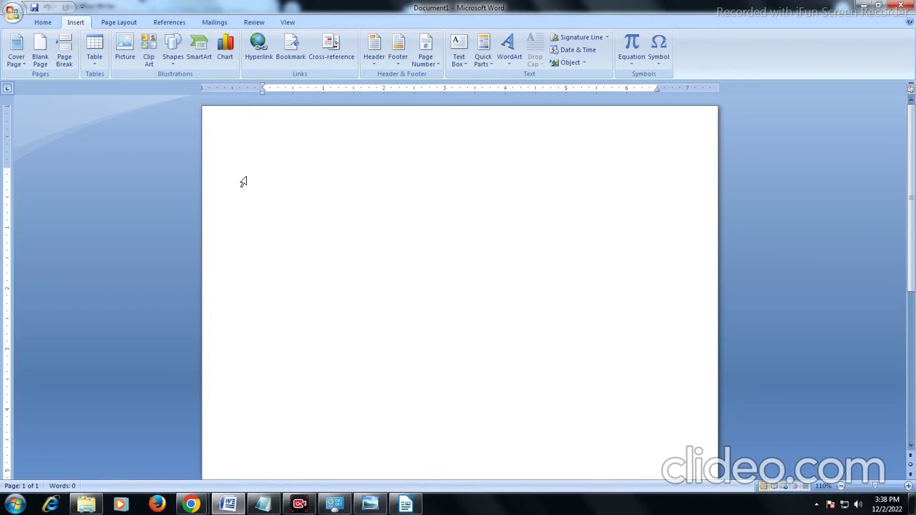
{"action": "key", "text": "Return"}
{"action": "key", "text": "Return"}
{"action": "key", "text": "Return"}
Step: Start the letter with 'To,' and the line 'This is inform you that the NEW Batch...'
{"action": "key", "text": "ctrl+z"}
{"action": "type", "text": "To,"}
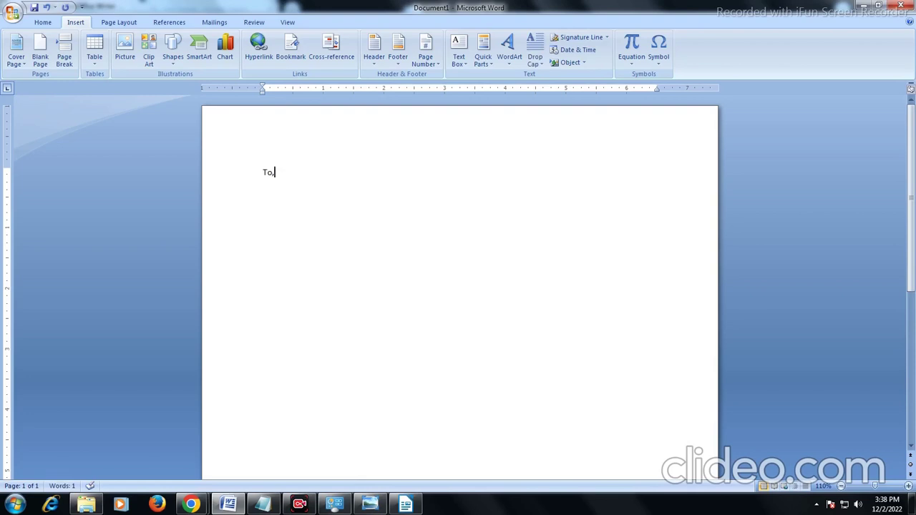
{"action": "key", "text": "Return"}
{"action": "key", "text": "Return"}
{"action": "key", "text": "Return"}
{"action": "key", "text": "Return"}
{"action": "key", "text": "Return"}
{"action": "key", "text": "Return"}
{"action": "type", "text": "T"}
{"action": "type", "text": "his"}
{"action": "type", "text": " is inform you t"}
{"action": "type", "text": "hat the "}
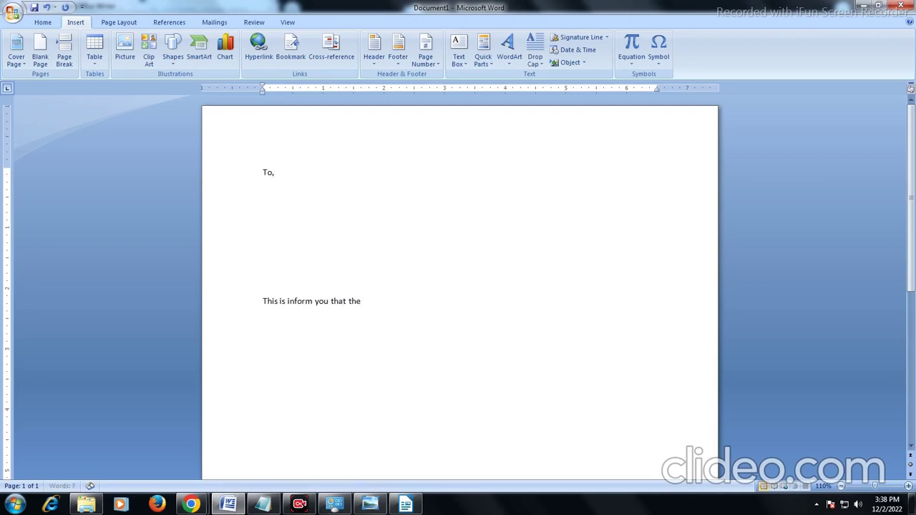
{"action": "type", "text": "NEW"}
{"action": "type", "text": " Bat"}
{"action": "type", "text": "of "}
{"action": "type", "text": "Olev"}
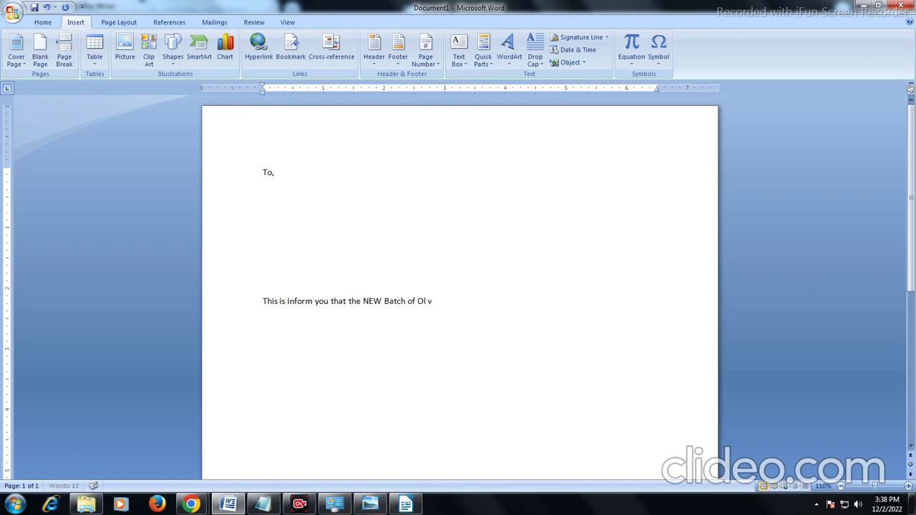
{"action": "type", "text": "r"}
{"action": "type", "text": "v"}
{"action": "type", "text": " star"}
{"action": "type", "text": "ted"}
{"action": "type", "text": " on 15 Dece"}
{"action": "type", "text": "meber"}
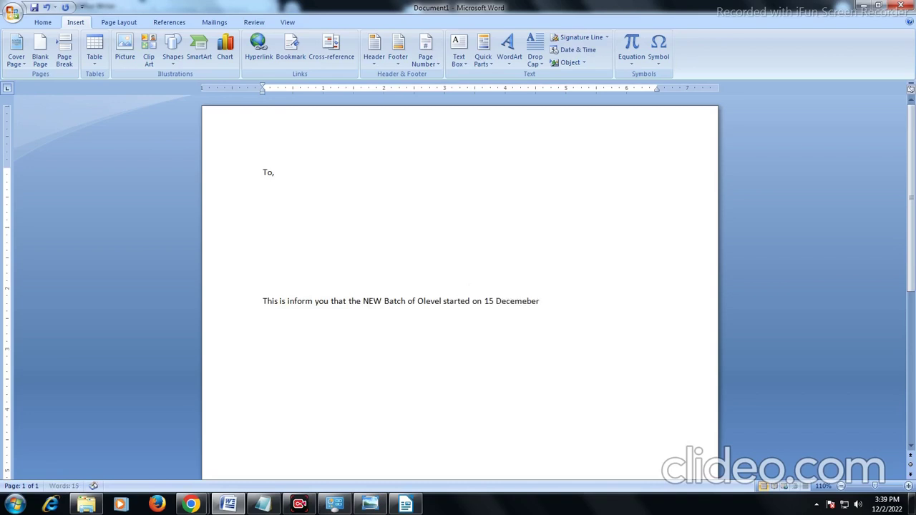
{"action": "type", "text": " 2022"}
Step: Enlarge the whole announcement line with repeated Grow Font
{"action": "left_click_drag", "start_coordinate": [486, 301], "coordinate": [575, 299]}
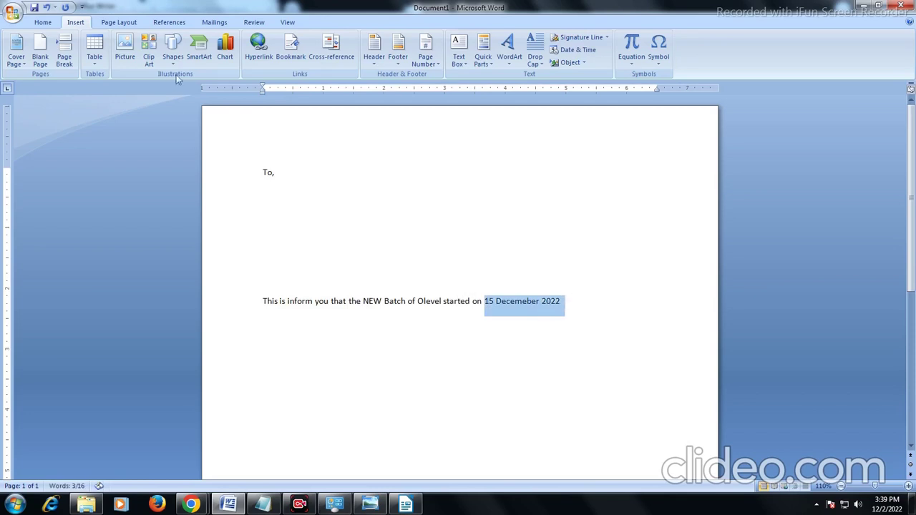
{"action": "left_click", "coordinate": [352, 305]}
{"action": "left_click_drag", "start_coordinate": [264, 302], "coordinate": [600, 308]}
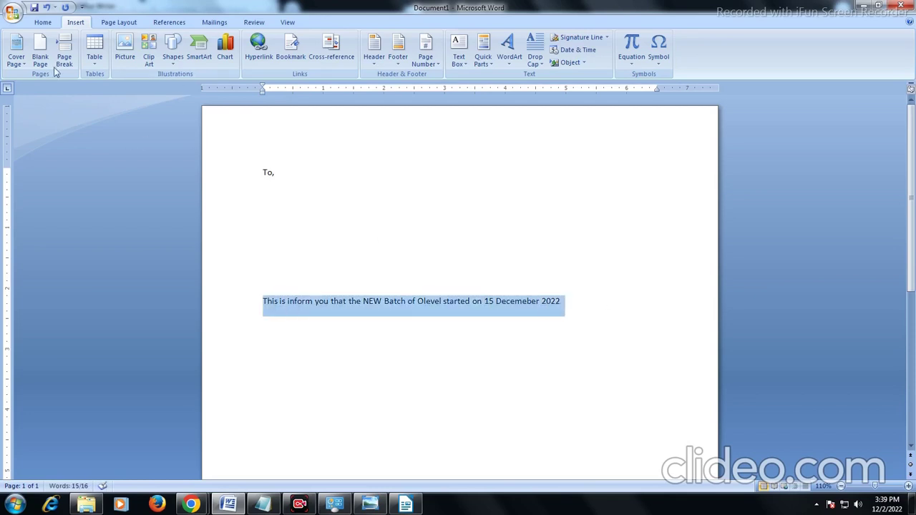
{"action": "left_click", "coordinate": [43, 22]}
{"action": "left_click", "coordinate": [204, 43]}
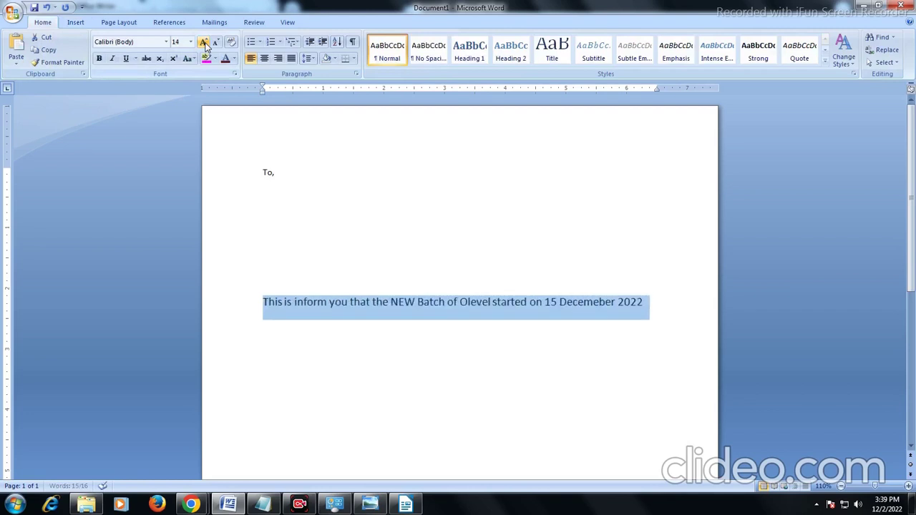
{"action": "left_click", "coordinate": [203, 42]}
{"action": "left_click", "coordinate": [204, 42]}
{"action": "left_click", "coordinate": [204, 43]}
{"action": "left_click", "coordinate": [204, 42]}
Step: Enlarge the 'To,' line to 22 pt
{"action": "left_click", "coordinate": [204, 42]}
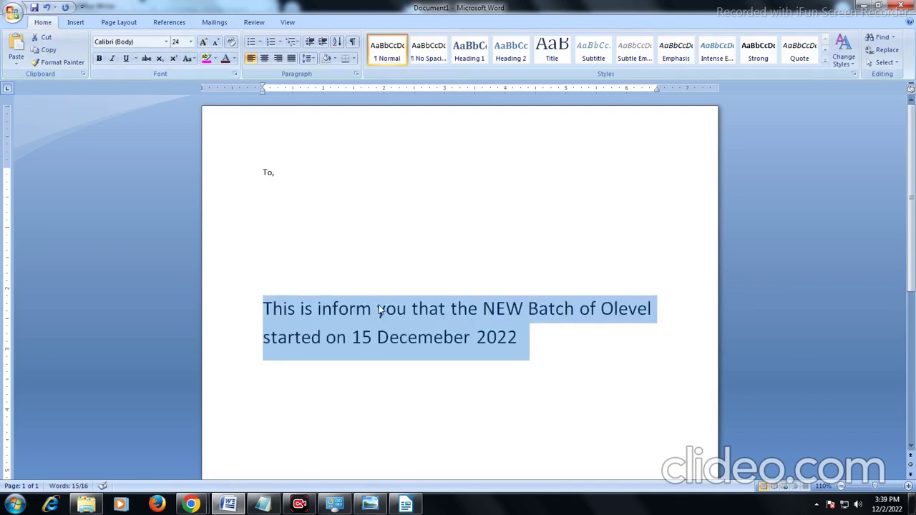
{"action": "left_click", "coordinate": [497, 338]}
{"action": "left_click_drag", "start_coordinate": [282, 176], "coordinate": [258, 174]}
{"action": "left_click", "coordinate": [204, 42]}
{"action": "left_click", "coordinate": [204, 42]}
{"action": "left_click", "coordinate": [204, 42]}
{"action": "left_click", "coordinate": [204, 42]}
{"action": "left_click", "coordinate": [204, 42]}
{"action": "left_click", "coordinate": [204, 42]}
{"action": "left_click", "coordinate": [305, 191]}
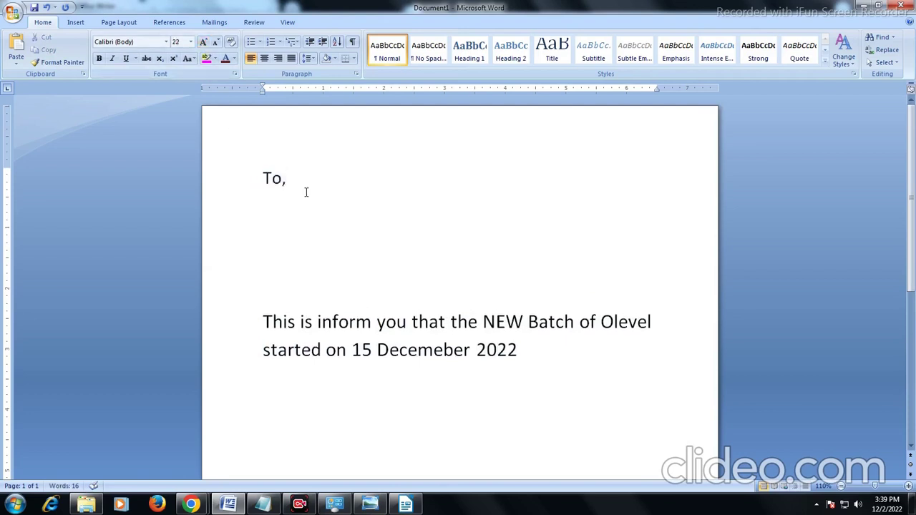
Step: Add the recipient's name, PIN code and locality on separate lines below 'To,'
{"action": "key", "text": "Return"}
{"action": "type", "text": "fgfh"}
{"action": "key", "text": "BackSpace"}
{"action": "key", "text": "BackSpace"}
{"action": "key", "text": "BackSpace"}
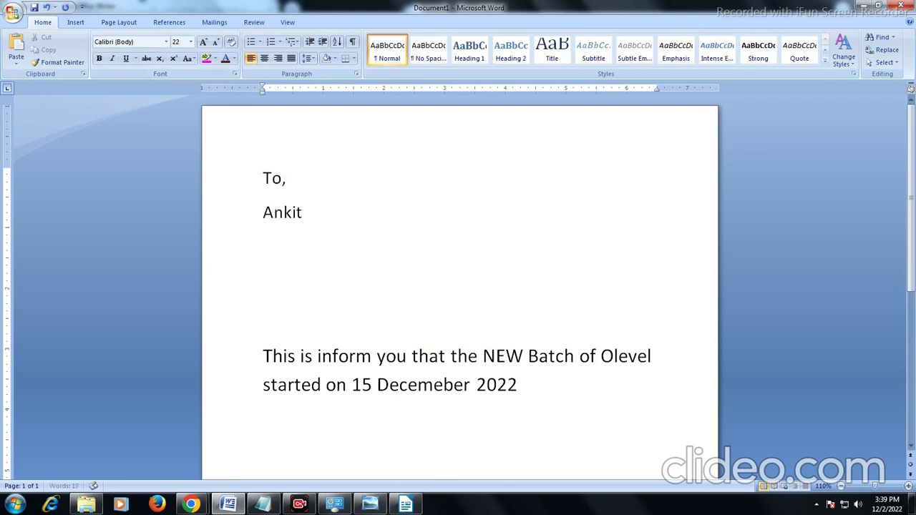
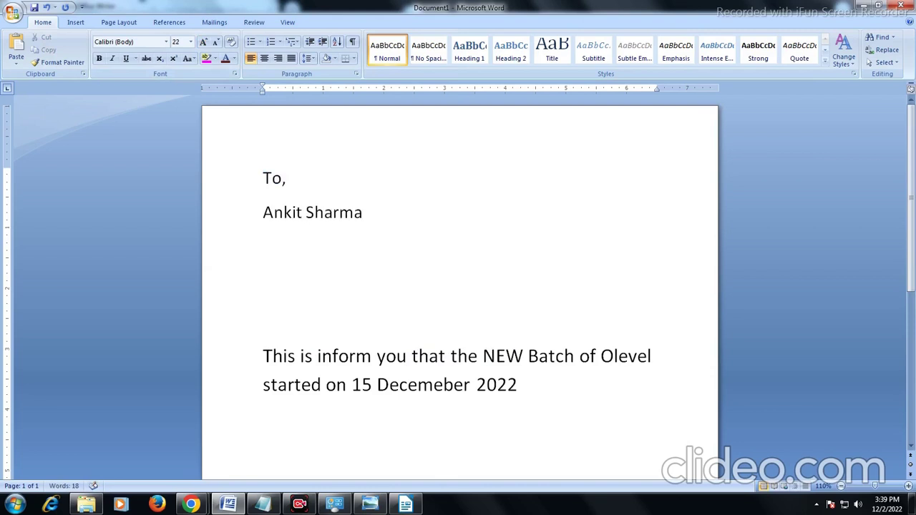
{"action": "key", "text": "Return"}
{"action": "type", "text": "284002"}
{"action": "key", "text": "Return"}
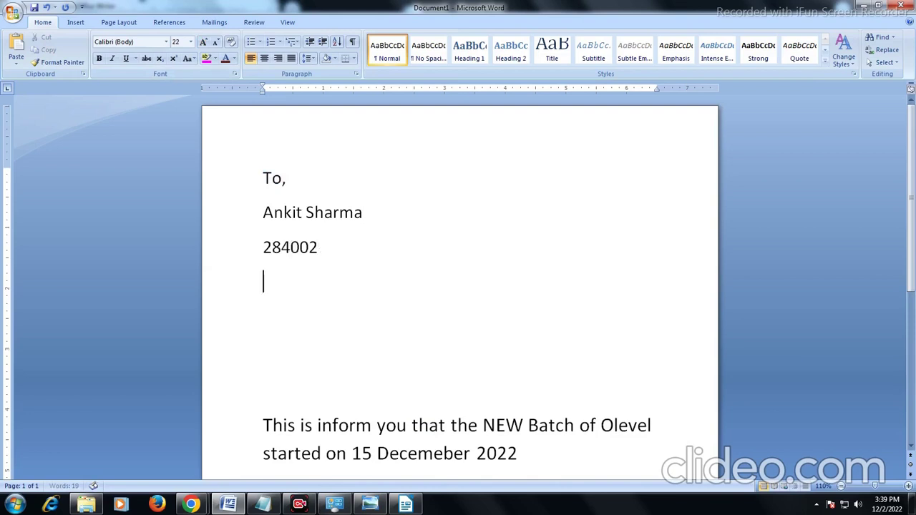
{"action": "type", "text": "J"}
{"action": "type", "text": "Sipri Bazar"}
{"action": "scroll", "coordinate": [334, 217], "scroll_direction": "down", "scroll_amount": 3}
{"action": "scroll", "coordinate": [335, 217], "scroll_direction": "up", "scroll_amount": 3}
{"action": "scroll", "coordinate": [345, 321], "scroll_direction": "down", "scroll_amount": 2}
{"action": "left_click", "coordinate": [13, 12]}
{"action": "mouse_move", "coordinate": [36, 139]}
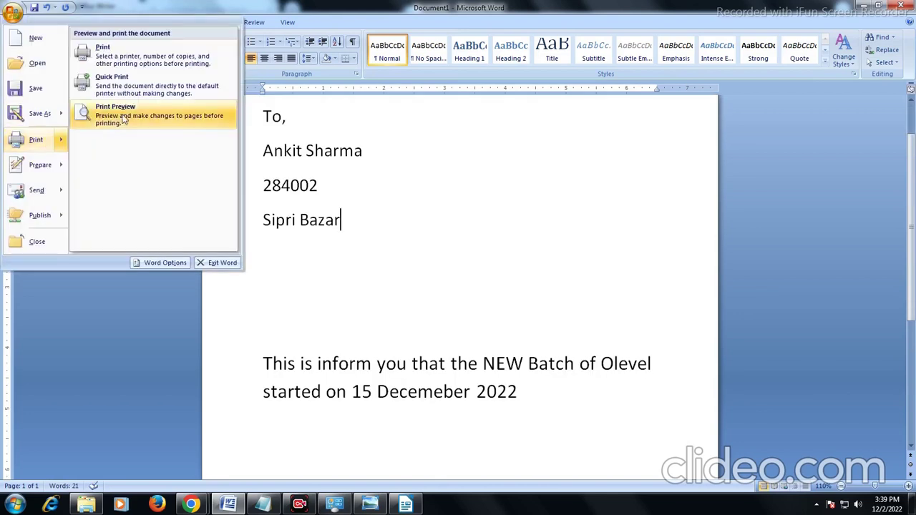
{"action": "left_click", "coordinate": [123, 119]}
{"action": "left_click", "coordinate": [413, 217]}
{"action": "left_click", "coordinate": [413, 216]}
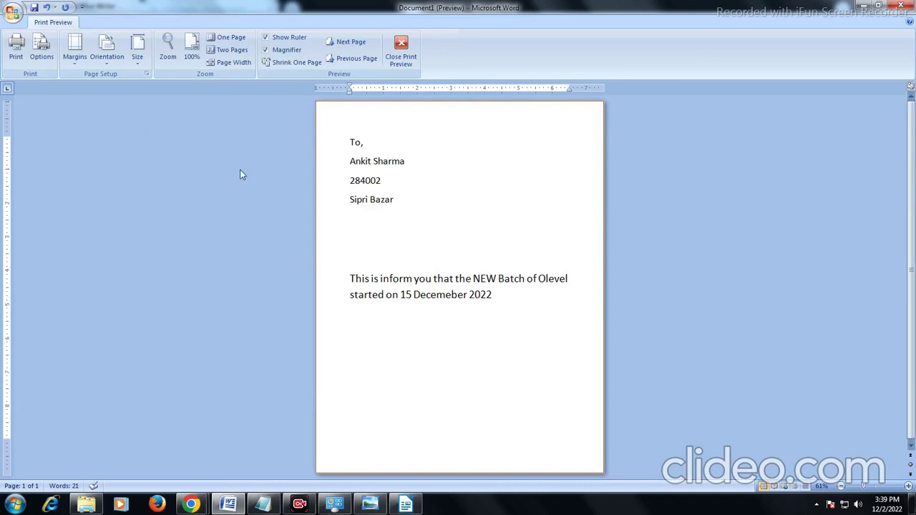
{"action": "left_click", "coordinate": [15, 49]}
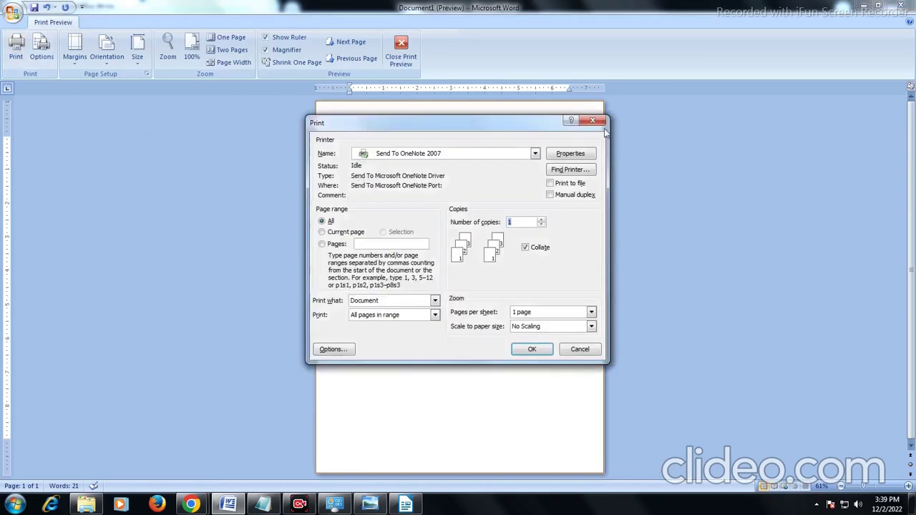
{"action": "left_click", "coordinate": [593, 121]}
{"action": "left_click", "coordinate": [402, 49]}
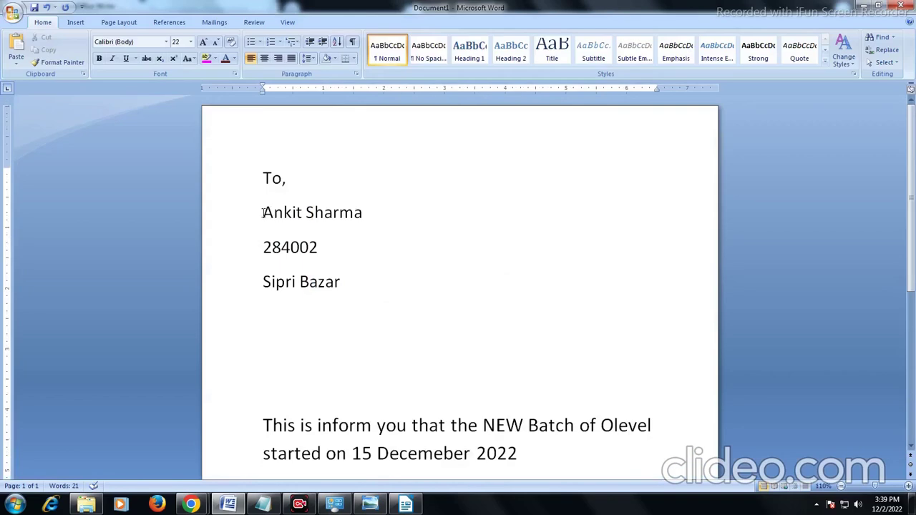
Step: Delete the three address lines and insert an empty line above the body sentence
{"action": "left_click_drag", "start_coordinate": [262, 212], "coordinate": [398, 214]}
{"action": "left_click_drag", "start_coordinate": [344, 283], "coordinate": [262, 209]}
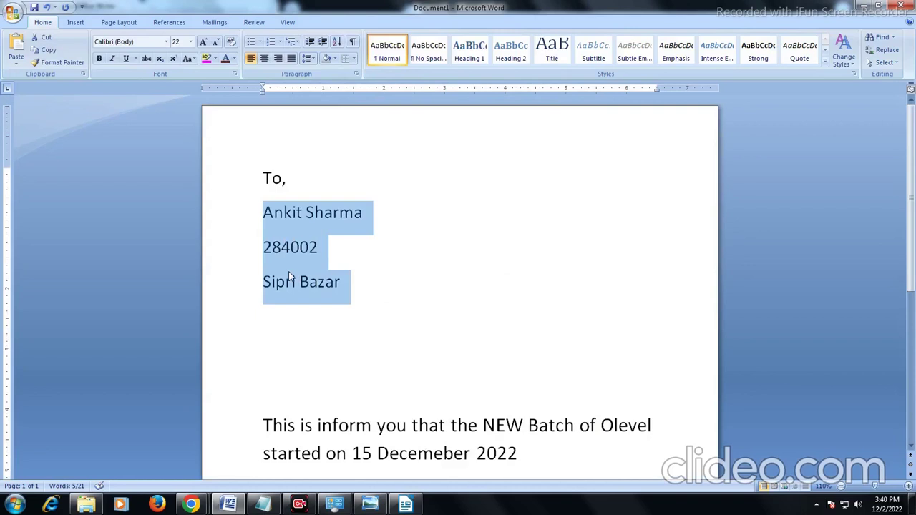
{"action": "key", "text": "Delete"}
{"action": "left_click", "coordinate": [257, 309]}
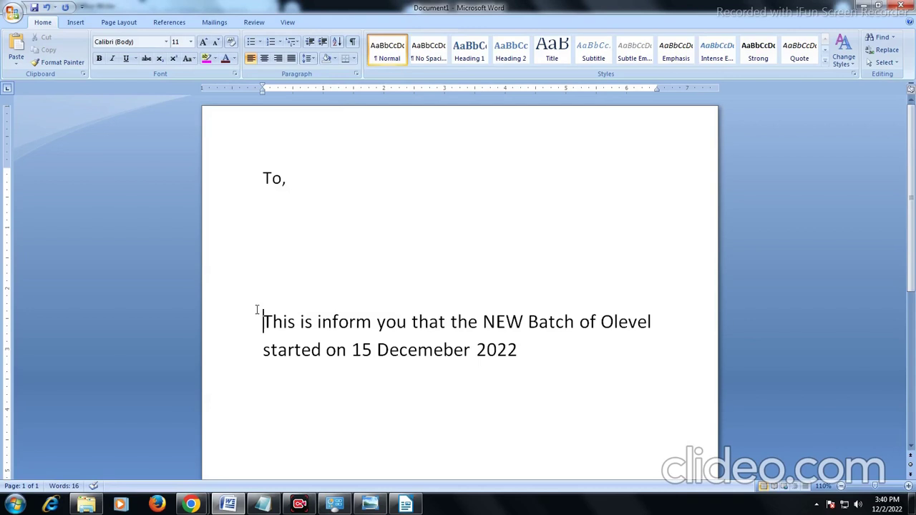
{"action": "key", "text": "Return"}
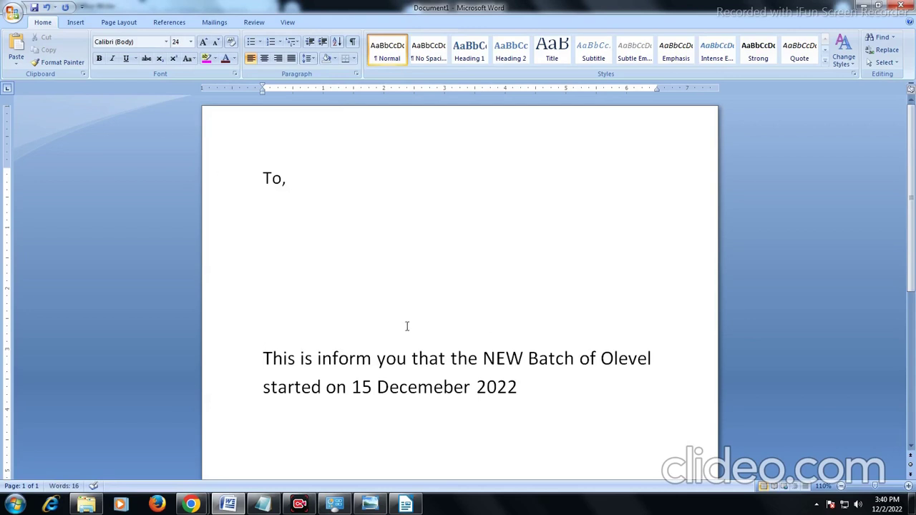
Step: Format the body paragraph bold purple
{"action": "left_click_drag", "start_coordinate": [263, 357], "coordinate": [543, 402]}
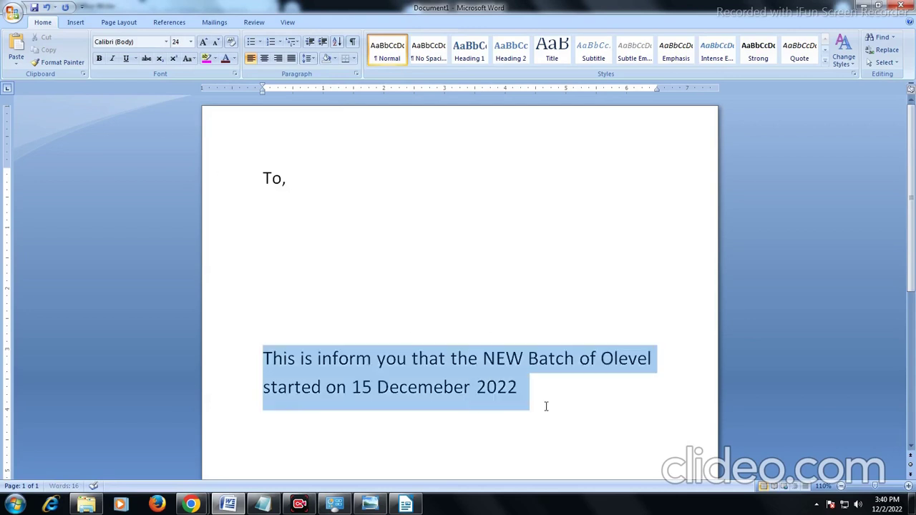
{"action": "left_click", "coordinate": [214, 58]}
{"action": "left_click", "coordinate": [209, 74]}
{"action": "key", "text": "Escape"}
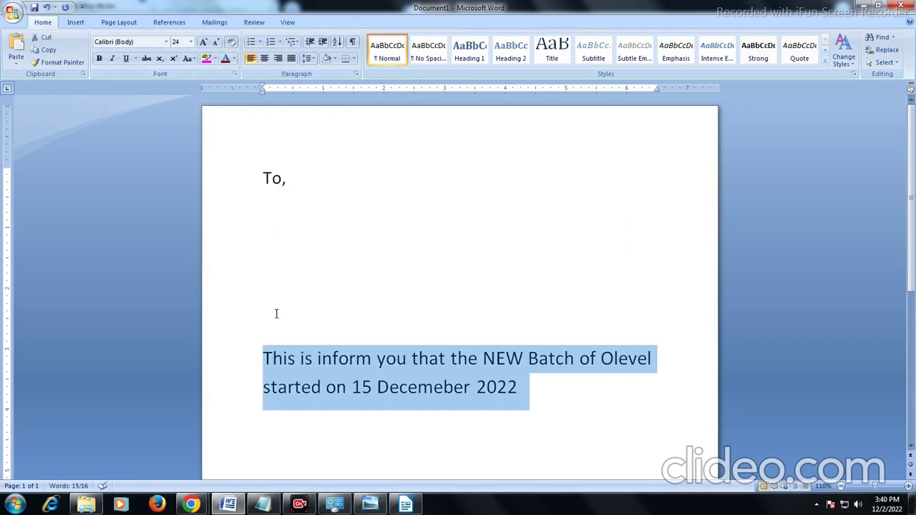
{"action": "left_click", "coordinate": [233, 59]}
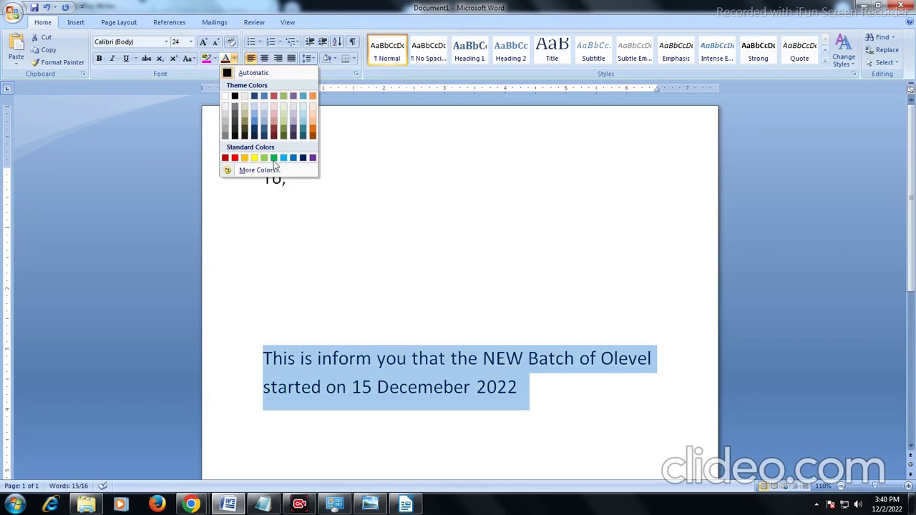
{"action": "key", "text": "Escape"}
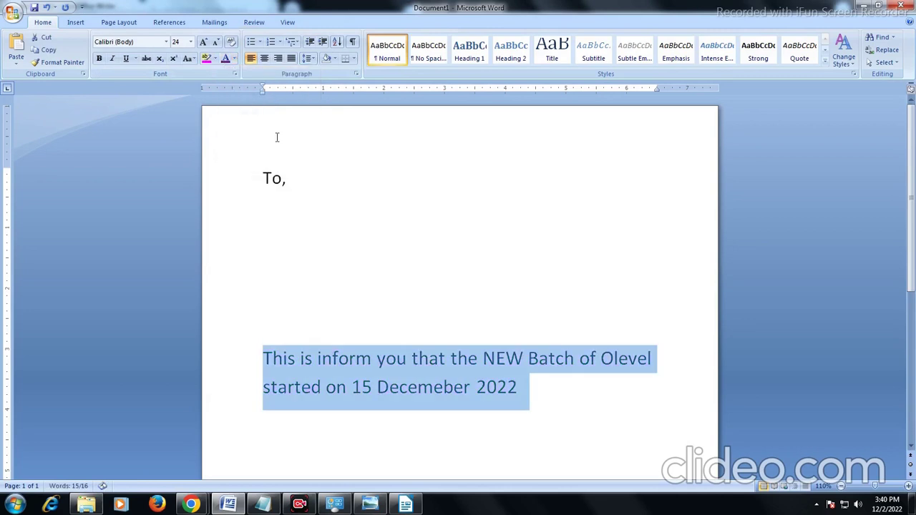
{"action": "left_click", "coordinate": [99, 59]}
Step: Colour the word 'To,' red
{"action": "left_click", "coordinate": [388, 304]}
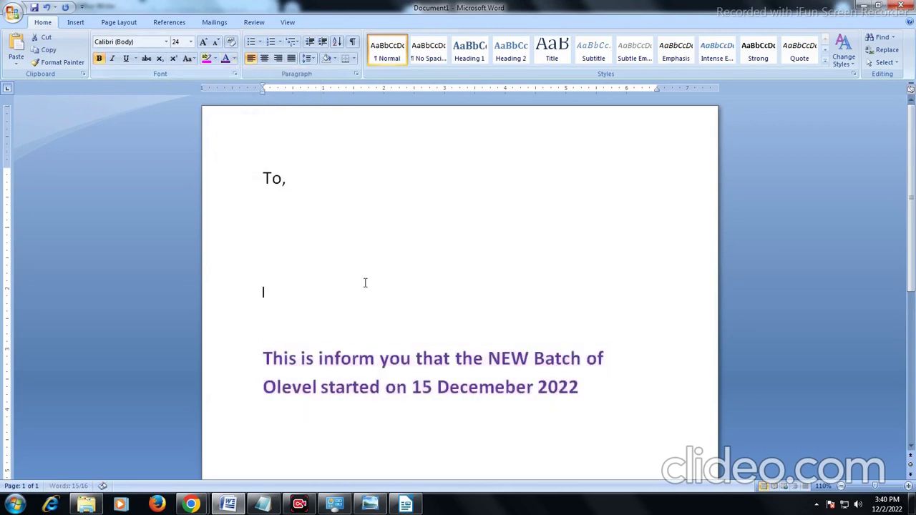
{"action": "left_click", "coordinate": [295, 175]}
{"action": "left_click_drag", "start_coordinate": [292, 185], "coordinate": [237, 158]}
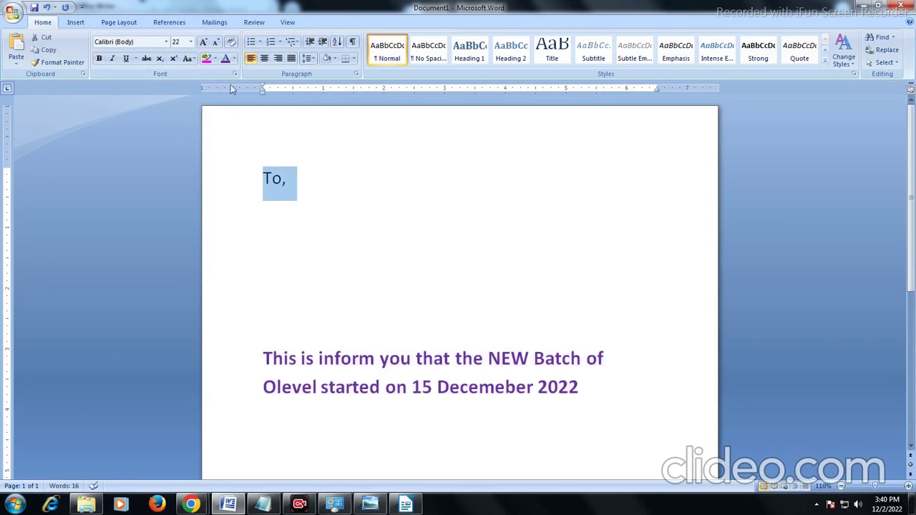
{"action": "left_click", "coordinate": [234, 59]}
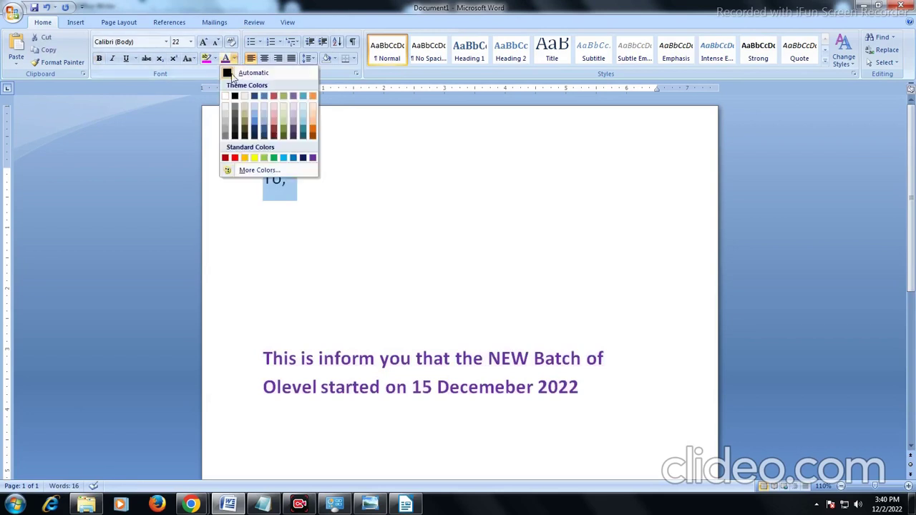
{"action": "left_click", "coordinate": [226, 156]}
{"action": "left_click", "coordinate": [622, 393]}
Step: Add 'From' and 'OlevelGuruji' on two lines below the body sentence
{"action": "key", "text": "Return"}
{"action": "key", "text": "Return"}
{"action": "scroll", "coordinate": [620, 422], "scroll_direction": "down", "scroll_amount": 5}
{"action": "type", "text": "FromOlve"}
{"action": "key", "text": "BackSpace"}
{"action": "key", "text": "BackSpace"}
{"action": "type", "text": "evel"}
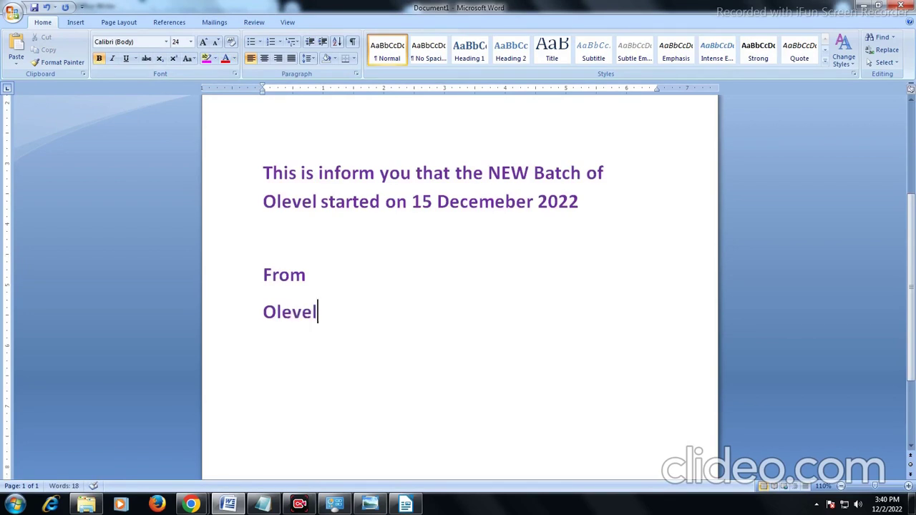
{"action": "type", "text": "Guruji"}
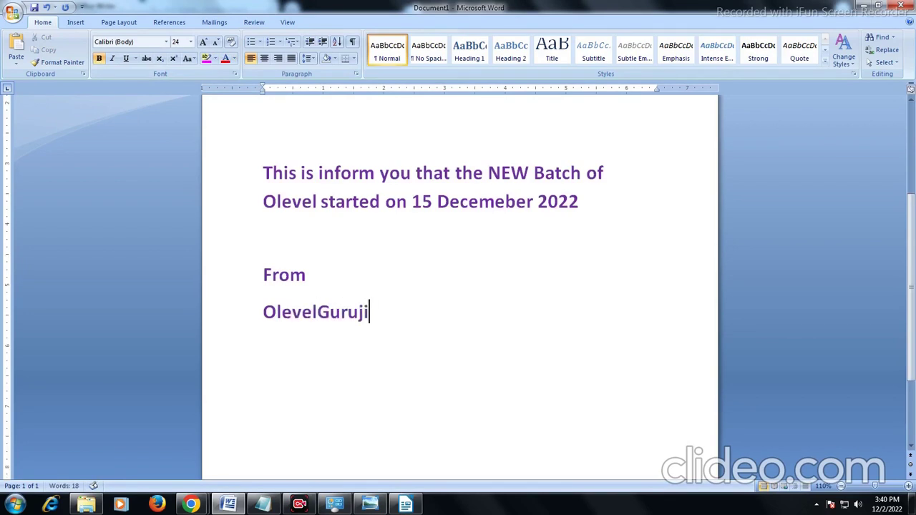
Step: Add a DATE heading opposite From with 05/12/2022 beneath it
{"action": "left_click", "coordinate": [417, 275]}
{"action": "type", "text": "dATE"}
{"action": "key", "text": "BackSpace"}
{"action": "key", "text": "BackSpace"}
{"action": "key", "text": "BackSpace"}
{"action": "key", "text": "BackSpace"}
{"action": "type", "text": "DATE"}
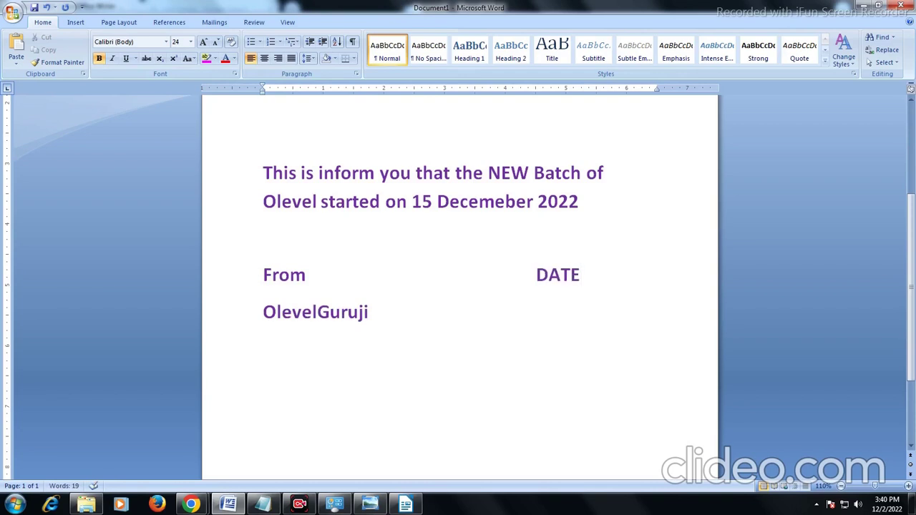
{"action": "key", "text": "Tab"}
{"action": "key", "text": "Tab"}
{"action": "key", "text": "Tab"}
{"action": "key", "text": "Tab"}
{"action": "key", "text": "Tab"}
{"action": "key", "text": "Tab"}
{"action": "type", "text": "05/12/2"}
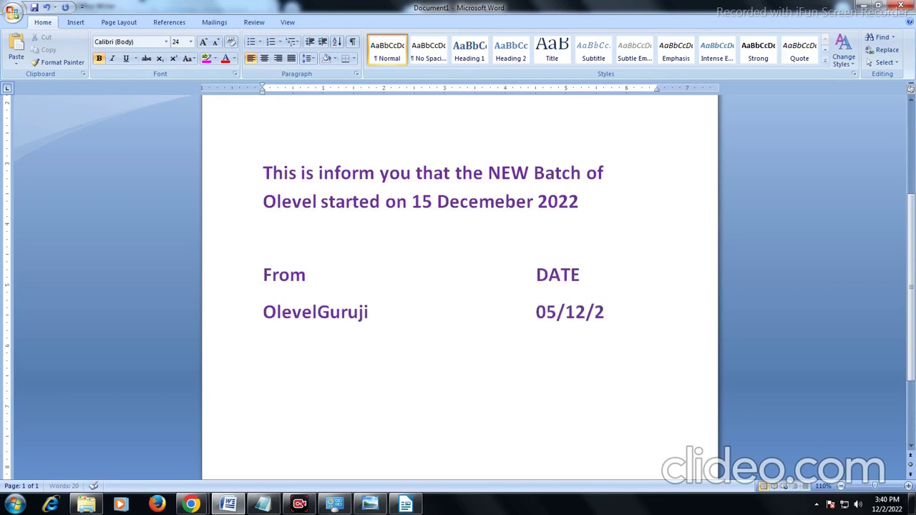
{"action": "type", "text": "022"}
{"action": "left_click", "coordinate": [529, 338]}
{"action": "scroll", "coordinate": [535, 310], "scroll_direction": "up", "scroll_amount": 3}
{"action": "scroll", "coordinate": [535, 310], "scroll_direction": "up", "scroll_amount": 3}
{"action": "left_click", "coordinate": [290, 213]}
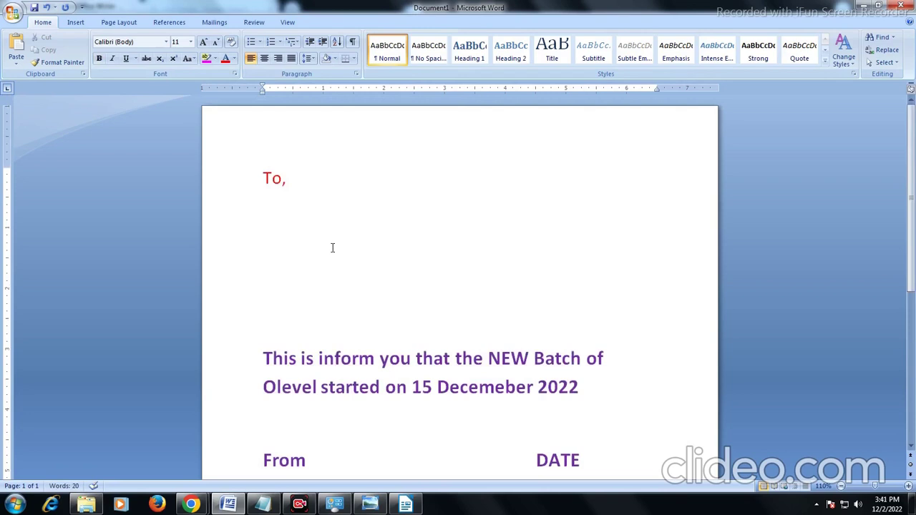
Step: Insert a new line above 'To,' and type the heading 'Notice'
{"action": "left_click", "coordinate": [261, 178]}
{"action": "key", "text": "Return"}
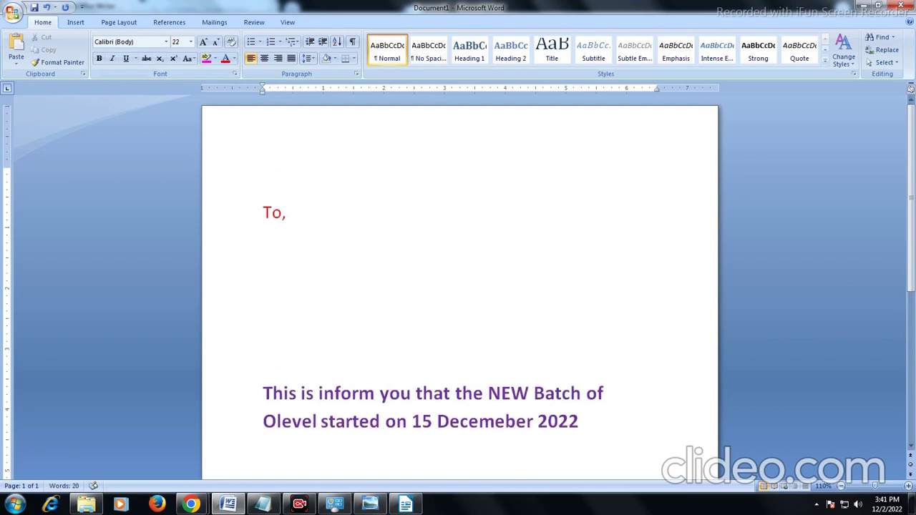
{"action": "key", "text": "Tab"}
{"action": "key", "text": "Tab"}
{"action": "key", "text": "Tab"}
{"action": "type", "text": "N"}
{"action": "type", "text": "icve"}
{"action": "key", "text": "BackSpace"}
{"action": "key", "text": "BackSpace"}
{"action": "type", "text": "e"}
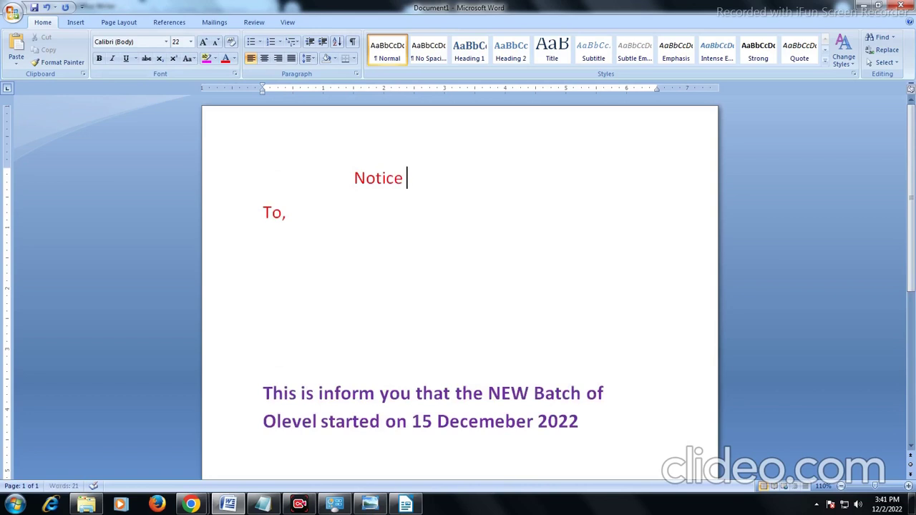
Step: Centre the Notice heading, enlarge it and make it bold
{"action": "left_click_drag", "start_coordinate": [435, 177], "coordinate": [327, 178]}
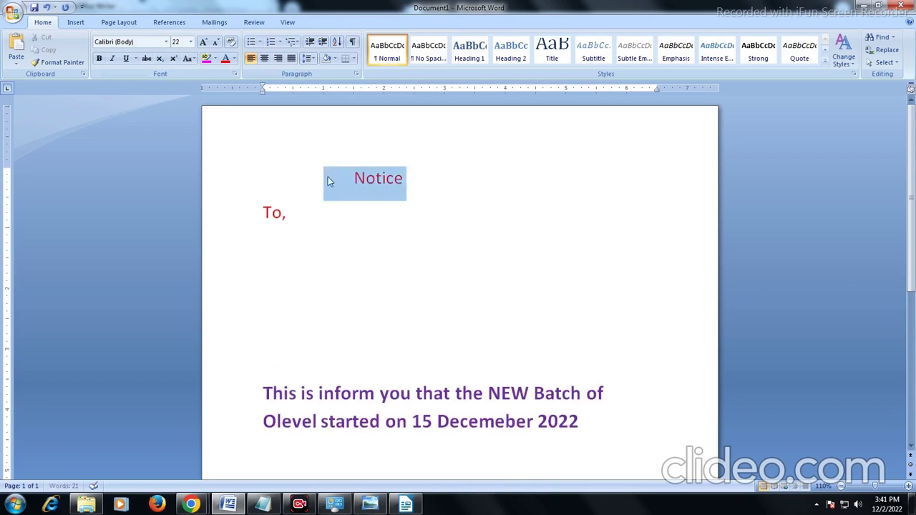
{"action": "left_click", "coordinate": [264, 58]}
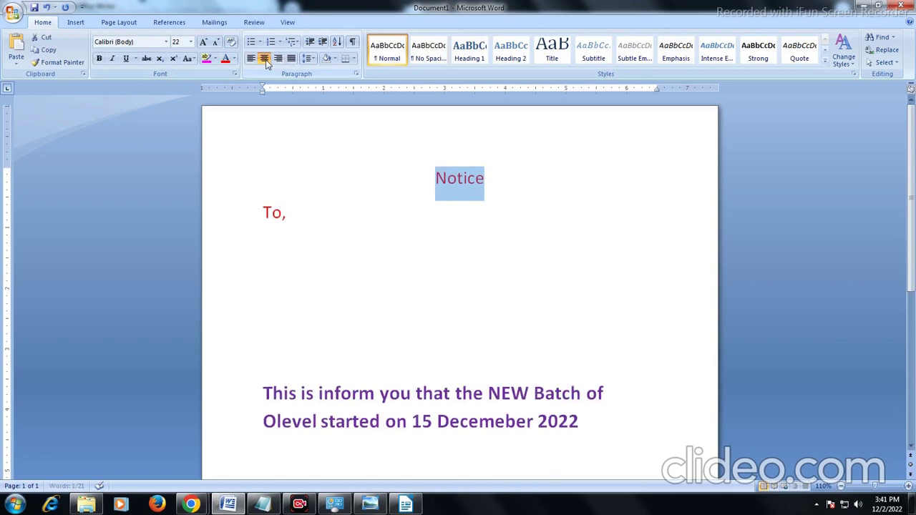
{"action": "left_click", "coordinate": [203, 42]}
{"action": "left_click", "coordinate": [203, 42]}
{"action": "left_click", "coordinate": [99, 58]}
{"action": "left_click", "coordinate": [404, 183]}
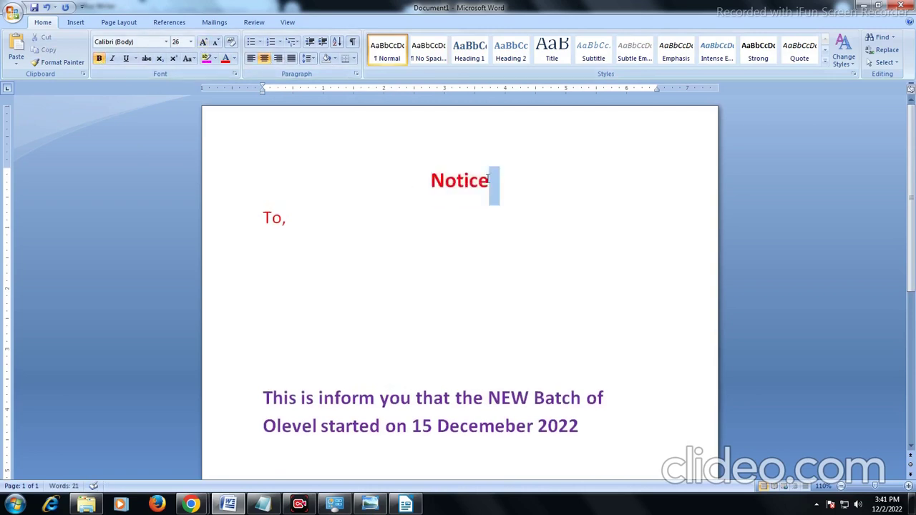
{"action": "left_click_drag", "start_coordinate": [497, 182], "coordinate": [422, 182]}
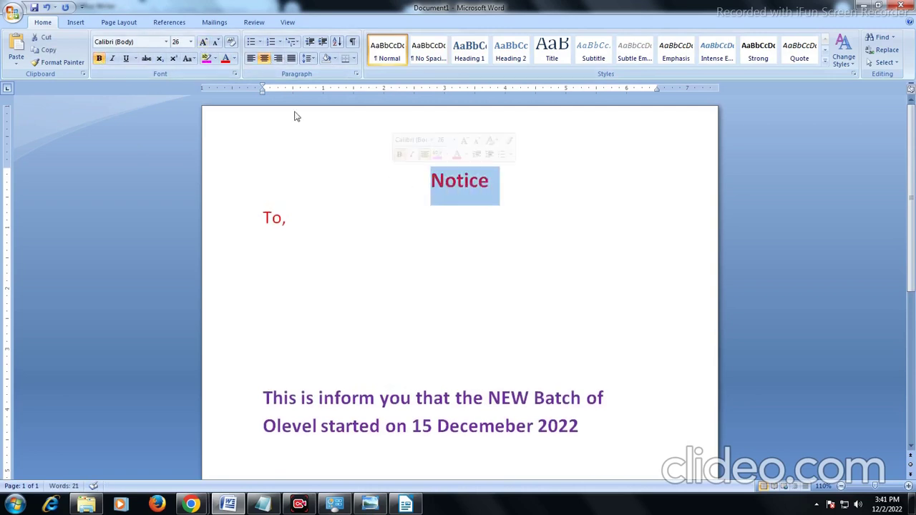
Step: Give the Notice heading a red highlight, white text and an underline
{"action": "left_click", "coordinate": [213, 58]}
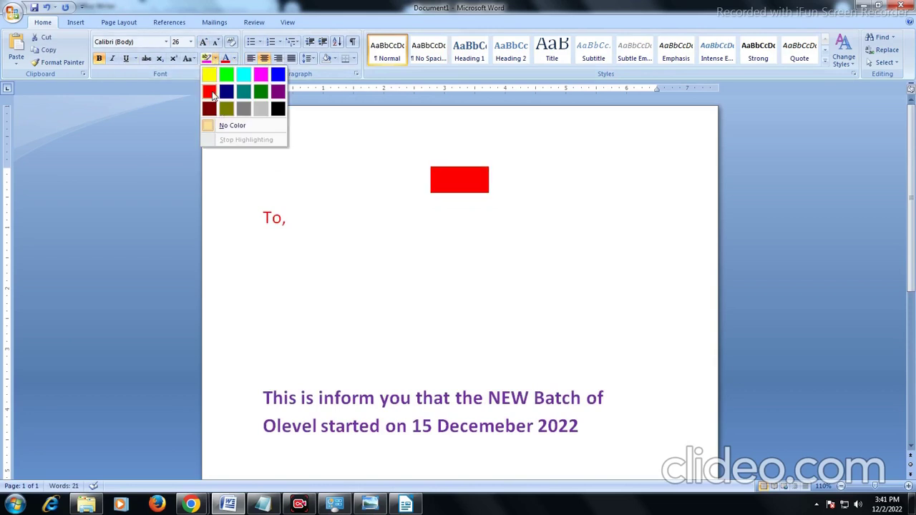
{"action": "left_click", "coordinate": [213, 96]}
{"action": "left_click", "coordinate": [233, 59]}
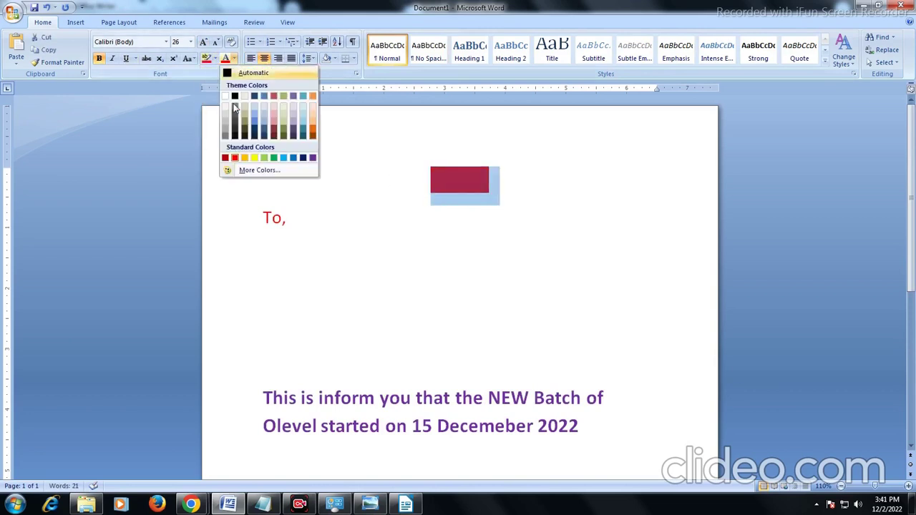
{"action": "left_click", "coordinate": [225, 96]}
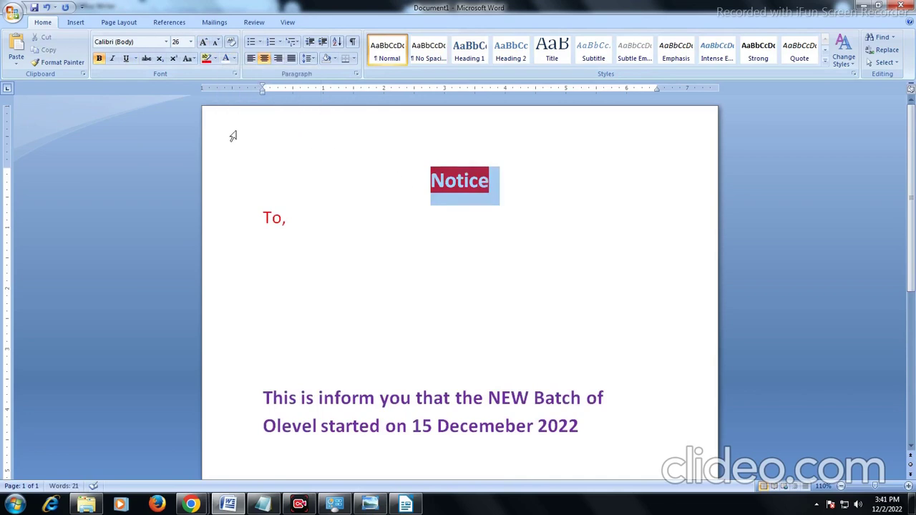
{"action": "left_click", "coordinate": [126, 58]}
{"action": "left_click", "coordinate": [432, 210]}
{"action": "scroll", "coordinate": [479, 230], "scroll_direction": "down", "scroll_amount": 4}
{"action": "scroll", "coordinate": [478, 229], "scroll_direction": "up", "scroll_amount": 3}
{"action": "scroll", "coordinate": [439, 215], "scroll_direction": "up", "scroll_amount": 1}
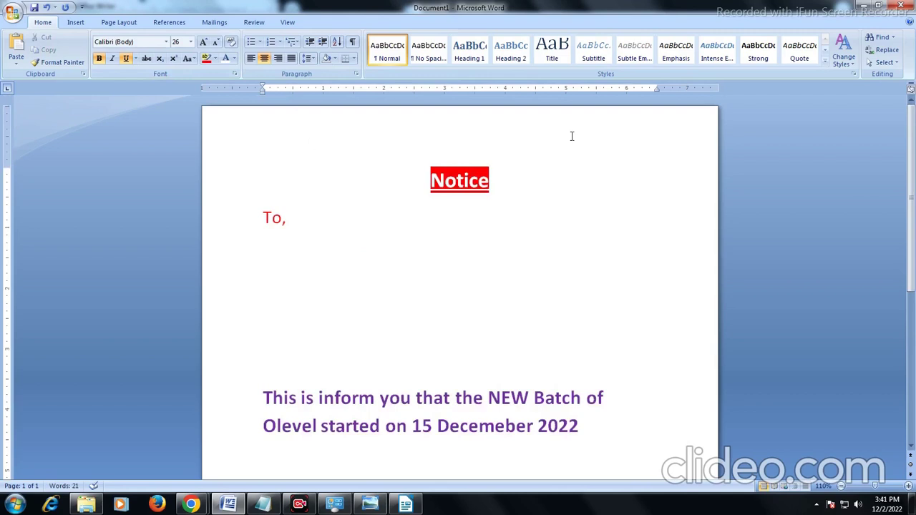
Step: Apply a double-line box border around the whole page
{"action": "left_click", "coordinate": [119, 22]}
{"action": "left_click", "coordinate": [328, 50]}
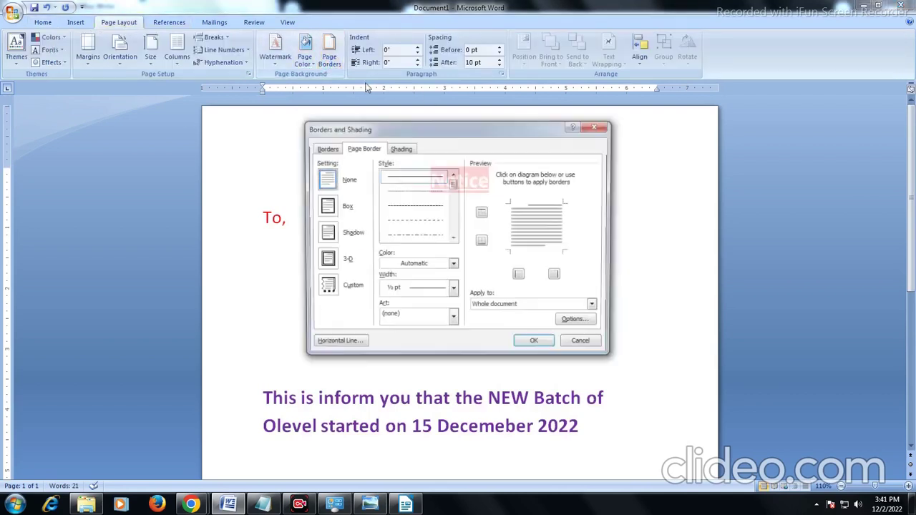
{"action": "scroll", "coordinate": [452, 218], "scroll_direction": "down", "scroll_amount": 2}
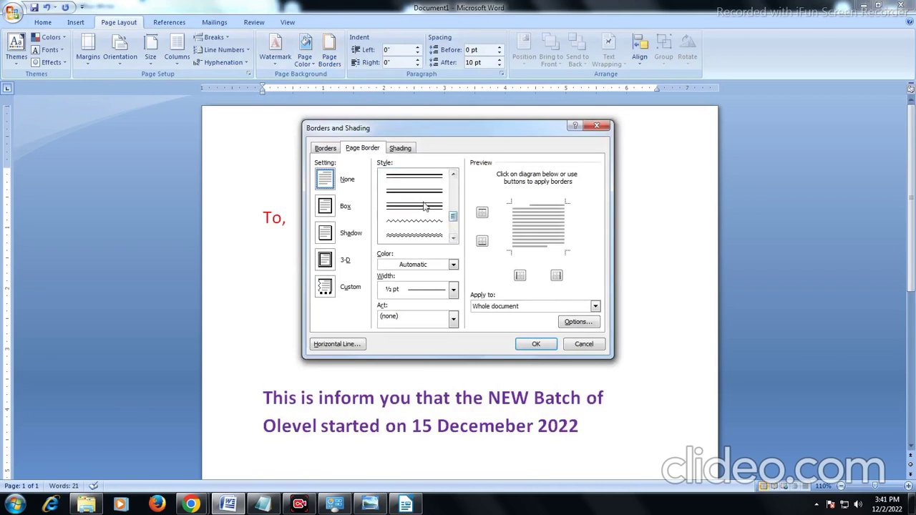
{"action": "left_click", "coordinate": [429, 206]}
{"action": "left_click", "coordinate": [519, 342]}
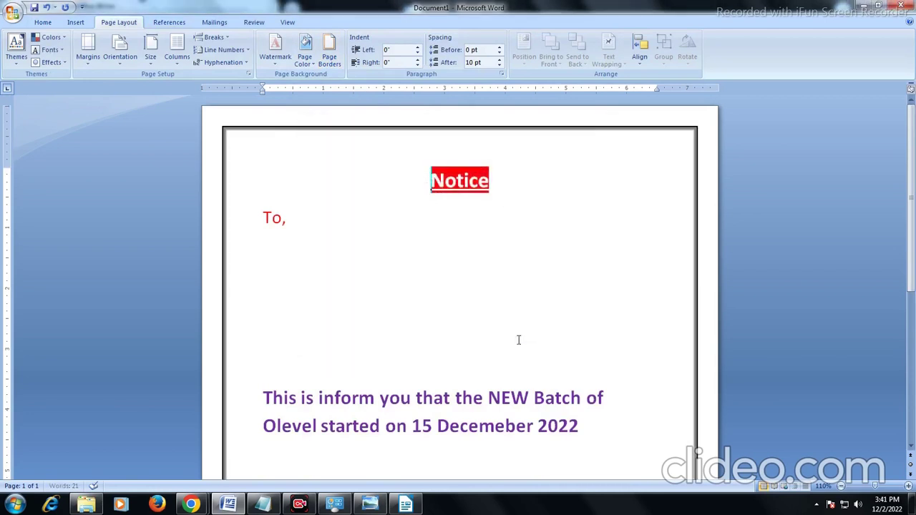
Step: Show the bordered letter in Print Preview
{"action": "scroll", "coordinate": [515, 321], "scroll_direction": "down", "scroll_amount": 3}
{"action": "scroll", "coordinate": [515, 321], "scroll_direction": "up", "scroll_amount": 1}
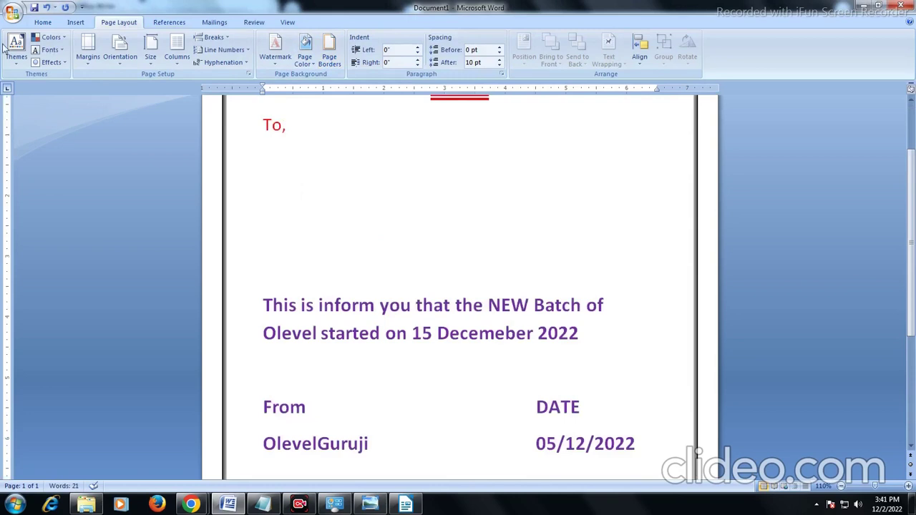
{"action": "left_click", "coordinate": [13, 13]}
{"action": "left_click", "coordinate": [147, 176]}
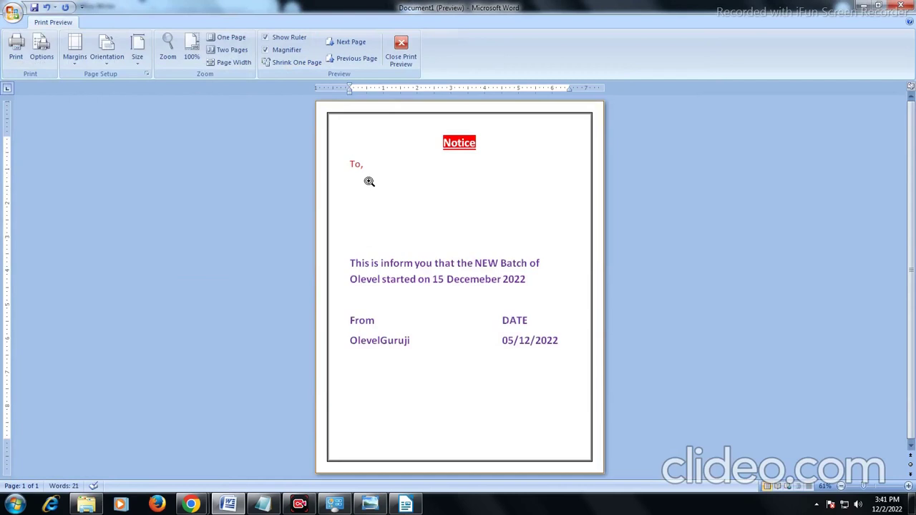
Step: Close Print Preview and test-type a letter below 'To,', then erase it
{"action": "left_click", "coordinate": [401, 54]}
{"action": "left_click", "coordinate": [298, 246]}
{"action": "type", "text": "h"}
{"action": "key", "text": "BackSpace"}
{"action": "key", "text": "BackSpace"}
{"action": "key", "text": "BackSpace"}
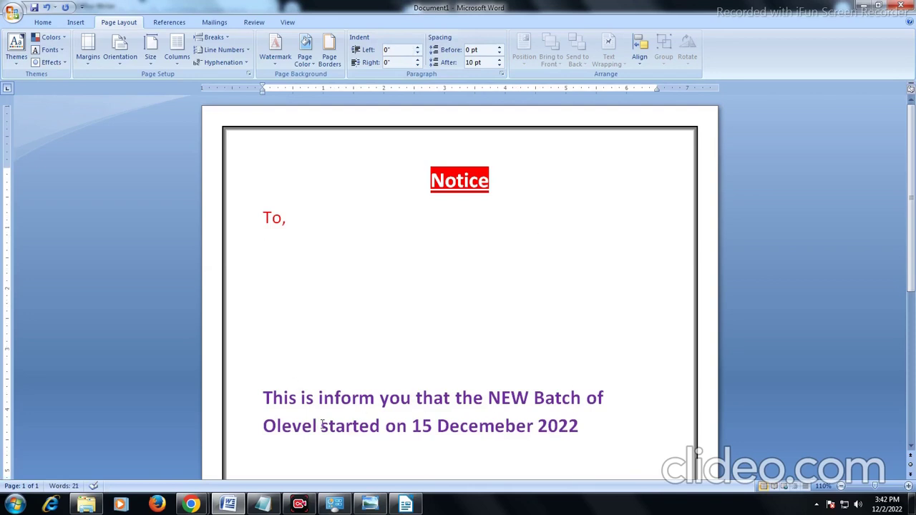
Step: Add a full stop after 2022 at the end of the body sentence
{"action": "left_click_drag", "start_coordinate": [421, 426], "coordinate": [584, 428]}
{"action": "scroll", "coordinate": [583, 429], "scroll_direction": "down", "scroll_amount": 1}
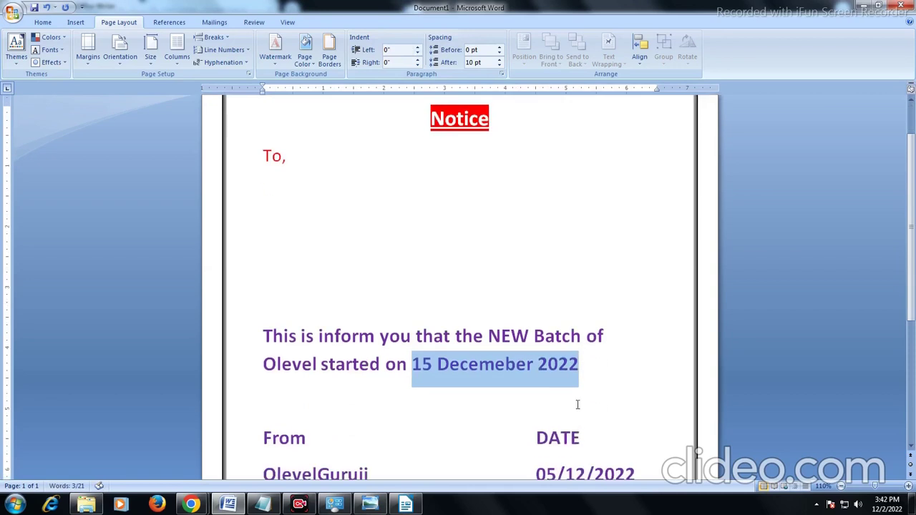
{"action": "left_click", "coordinate": [584, 370]}
{"action": "type", "text": "."}
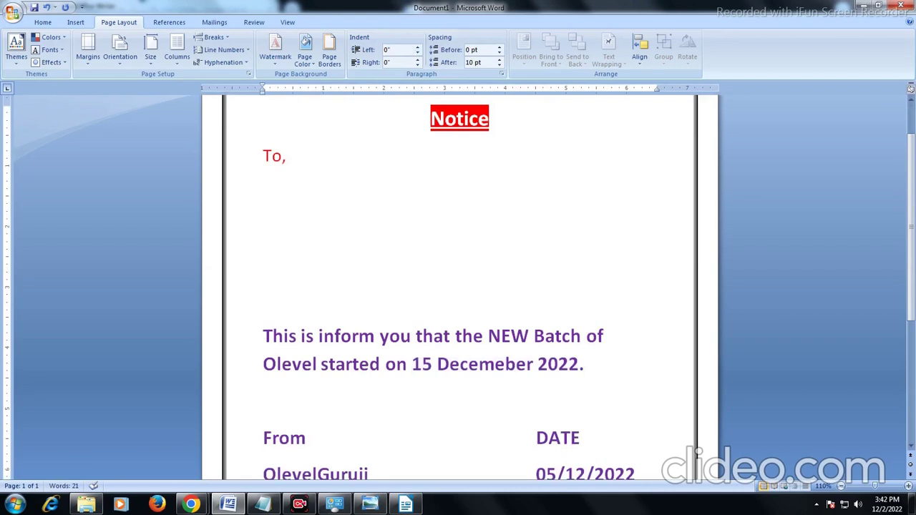
Step: Grow the font of the blank line under 'To,' to 22 pt
{"action": "scroll", "coordinate": [321, 257], "scroll_direction": "up", "scroll_amount": 2}
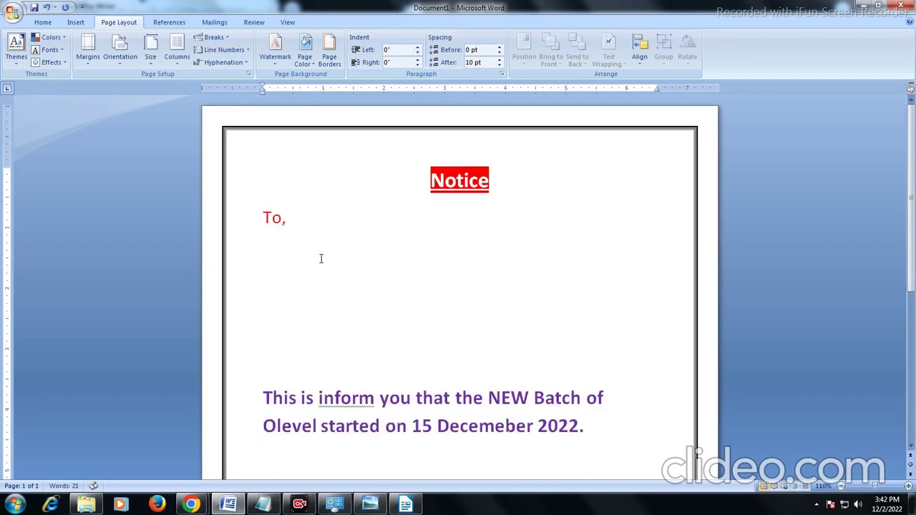
{"action": "left_click", "coordinate": [334, 247]}
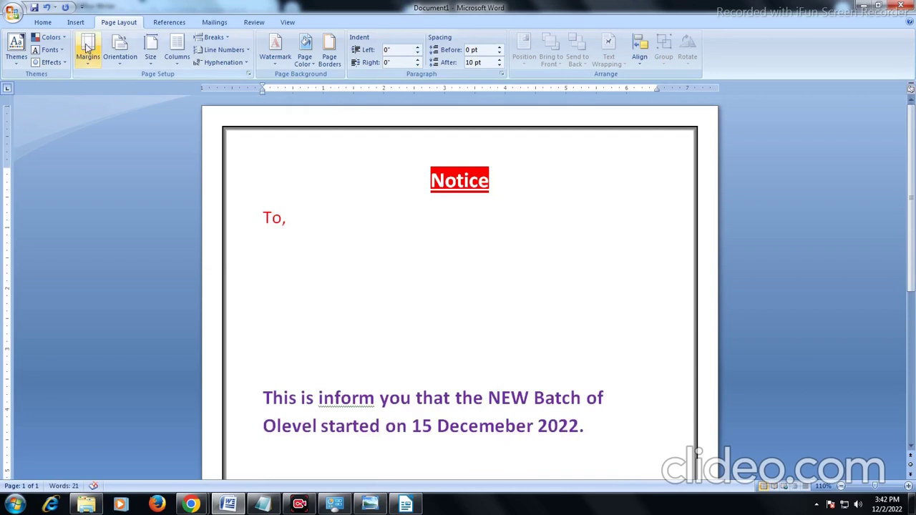
{"action": "left_click", "coordinate": [43, 22]}
{"action": "left_click", "coordinate": [283, 267]}
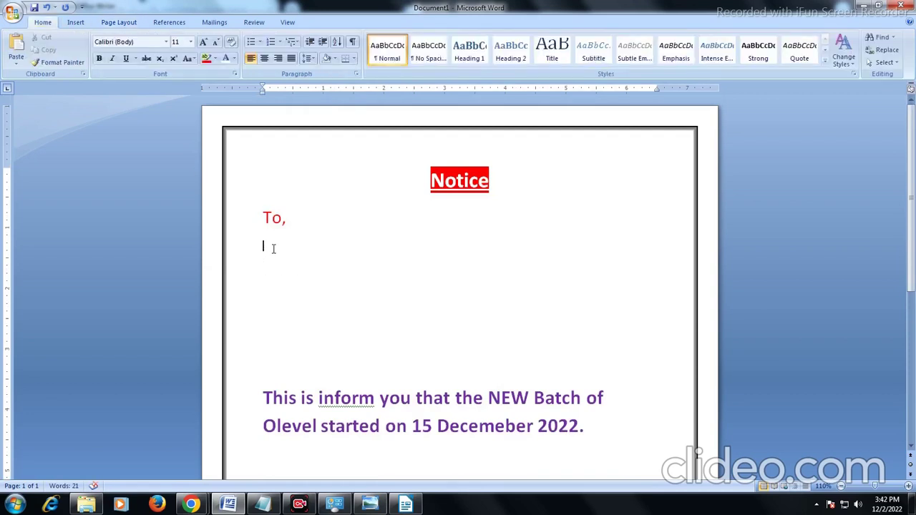
{"action": "left_click", "coordinate": [204, 42]}
{"action": "left_click", "coordinate": [204, 43]}
{"action": "left_click", "coordinate": [204, 42]}
{"action": "left_click", "coordinate": [203, 42]}
{"action": "left_click", "coordinate": [204, 43]}
{"action": "left_click", "coordinate": [204, 43]}
{"action": "left_click", "coordinate": [333, 312]}
{"action": "left_click", "coordinate": [217, 24]}
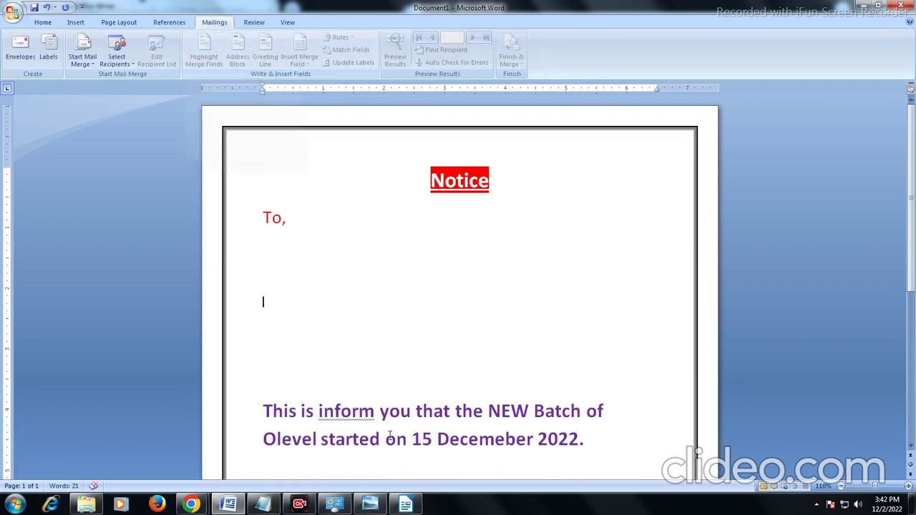
Step: Correct 'inform' to 'informing' using the spelling suggestion
{"action": "scroll", "coordinate": [394, 409], "scroll_direction": "down", "scroll_amount": 1}
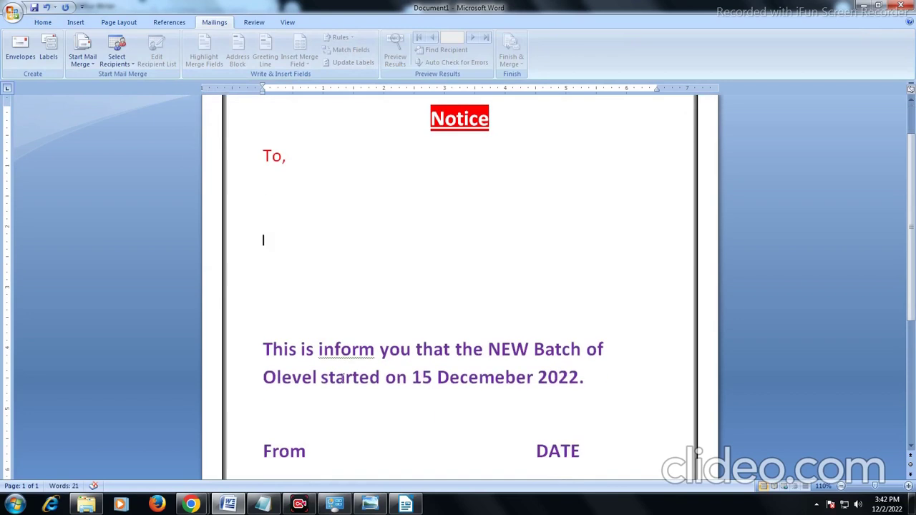
{"action": "right_click", "coordinate": [347, 352]}
{"action": "left_click", "coordinate": [409, 368]}
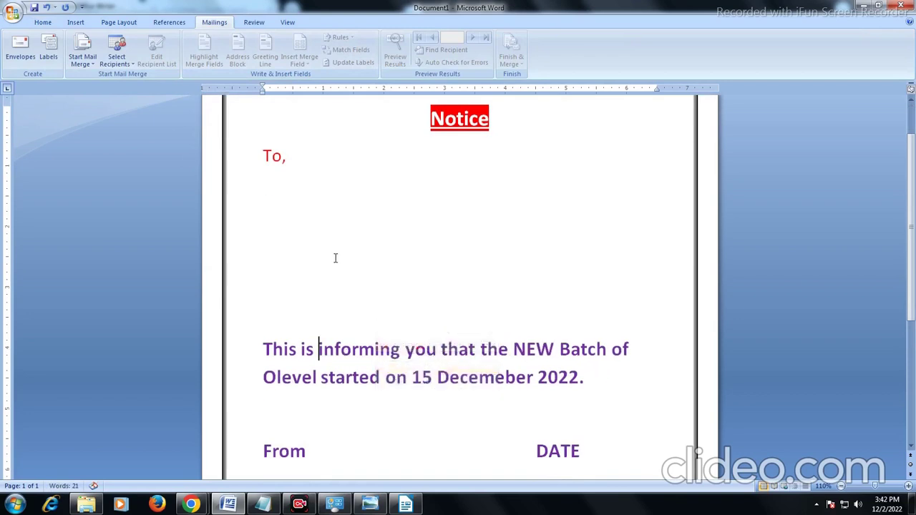
Step: Start a new recipient list with Type New List and open Customize Columns
{"action": "scroll", "coordinate": [329, 255], "scroll_direction": "up", "scroll_amount": 1}
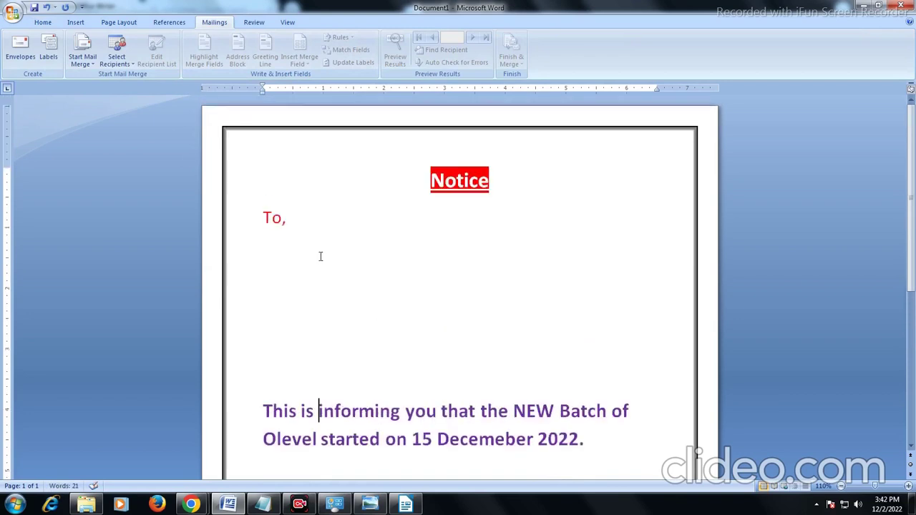
{"action": "left_click", "coordinate": [120, 63]}
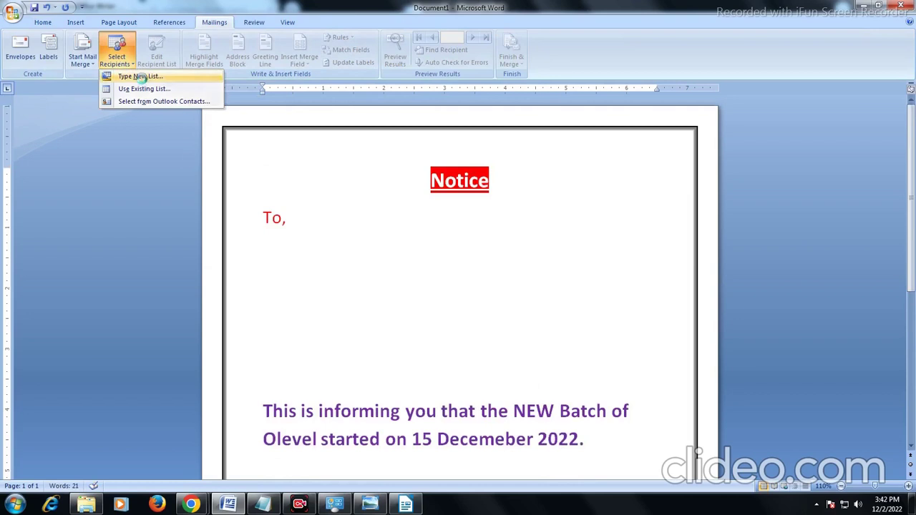
{"action": "left_click", "coordinate": [143, 76]}
{"action": "left_click_drag", "start_coordinate": [405, 149], "coordinate": [248, 88]}
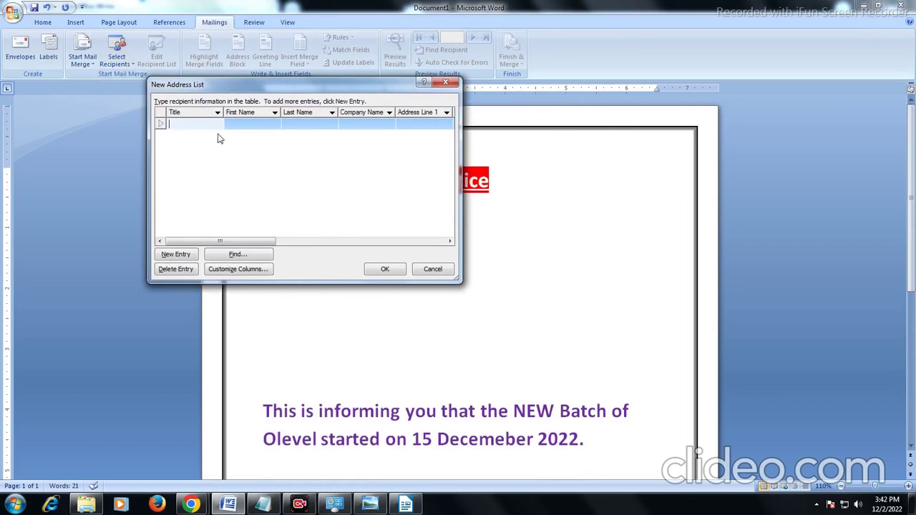
{"action": "left_click_drag", "start_coordinate": [266, 241], "coordinate": [328, 245]}
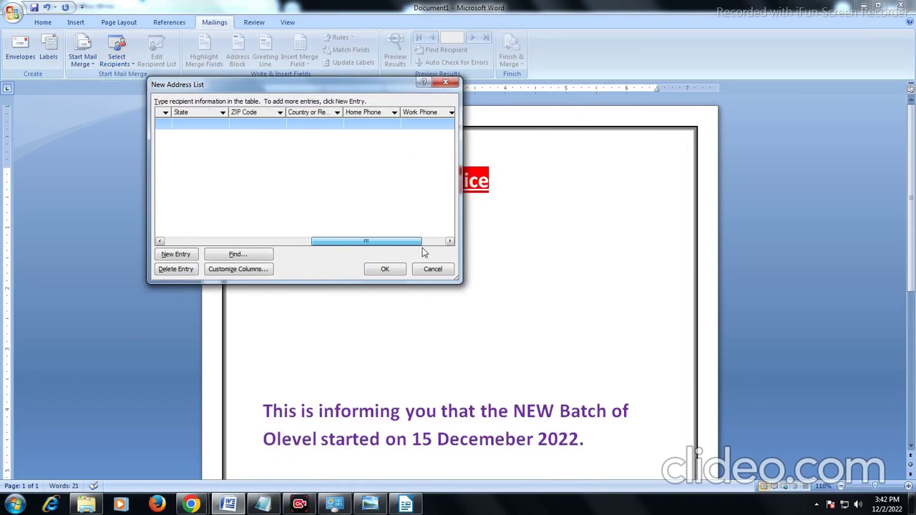
{"action": "left_click_drag", "start_coordinate": [328, 245], "coordinate": [470, 256]}
{"action": "left_click_drag", "start_coordinate": [352, 242], "coordinate": [170, 211]}
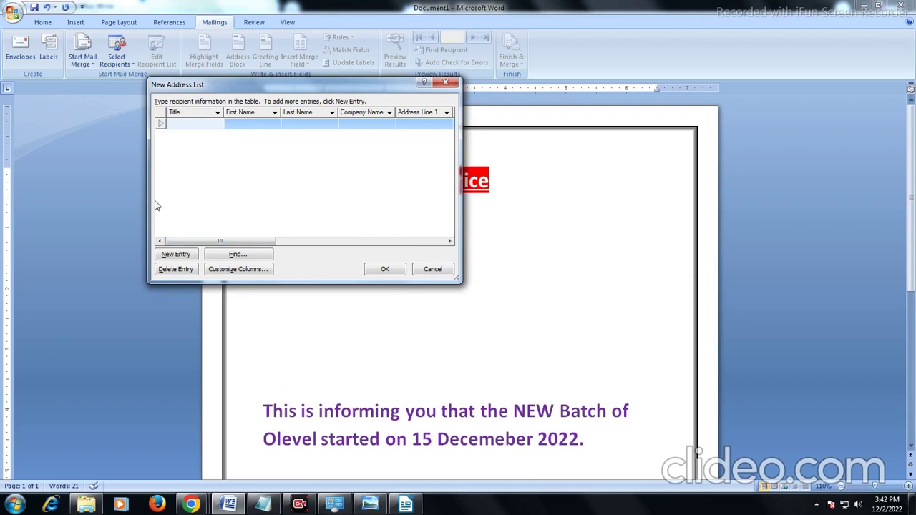
{"action": "left_click", "coordinate": [232, 270]}
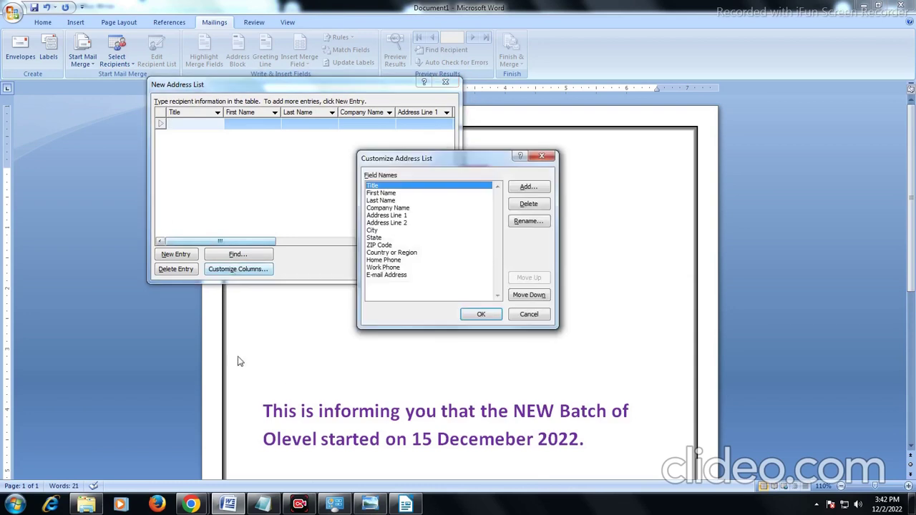
Step: Delete the Title, Company Name, Address Line 1, Address Line 2 and ZIP Code fields
{"action": "left_click", "coordinate": [527, 204]}
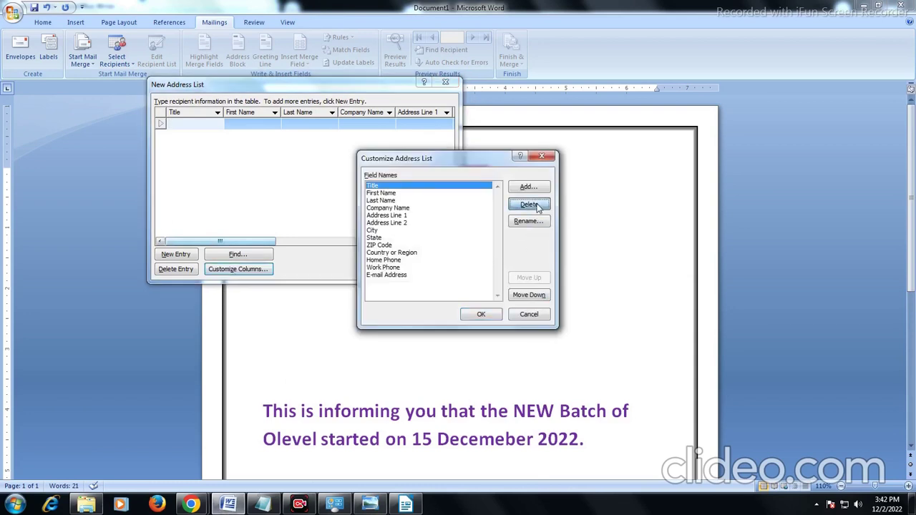
{"action": "left_click", "coordinate": [425, 283]}
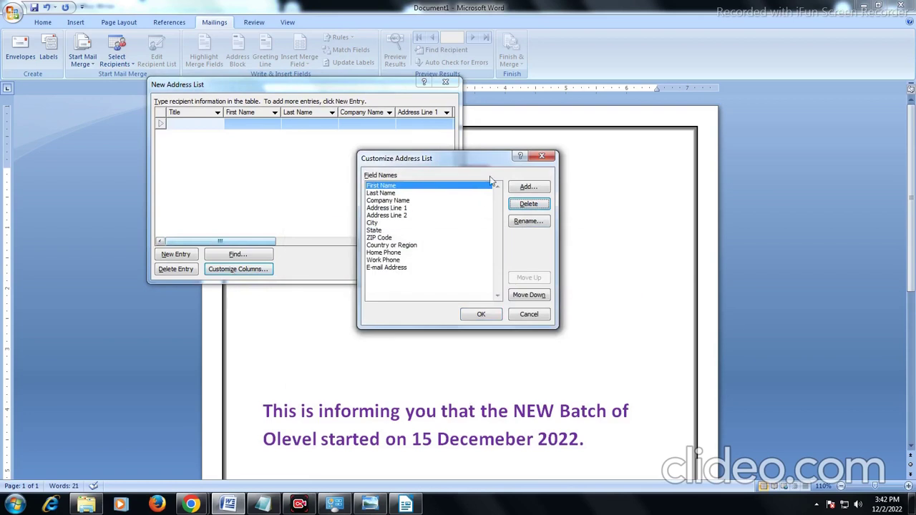
{"action": "left_click", "coordinate": [419, 201]}
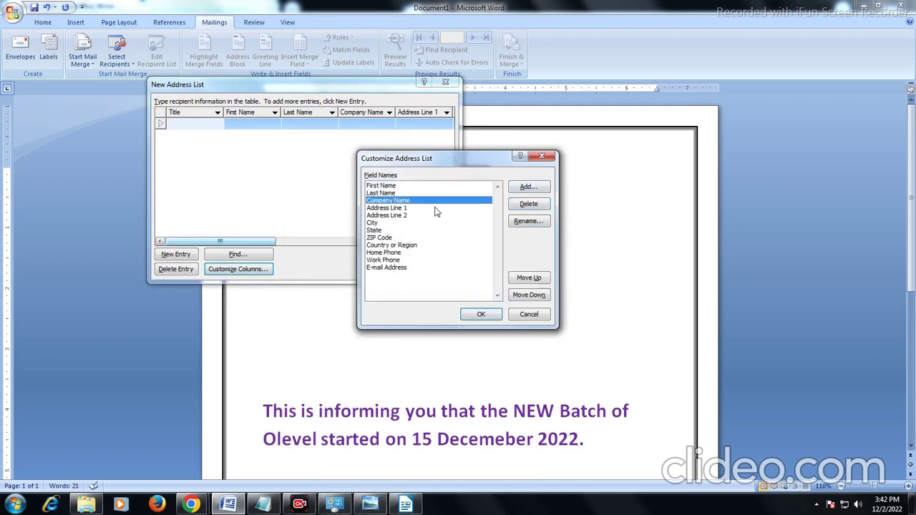
{"action": "left_click", "coordinate": [533, 207]}
{"action": "left_click", "coordinate": [426, 283]}
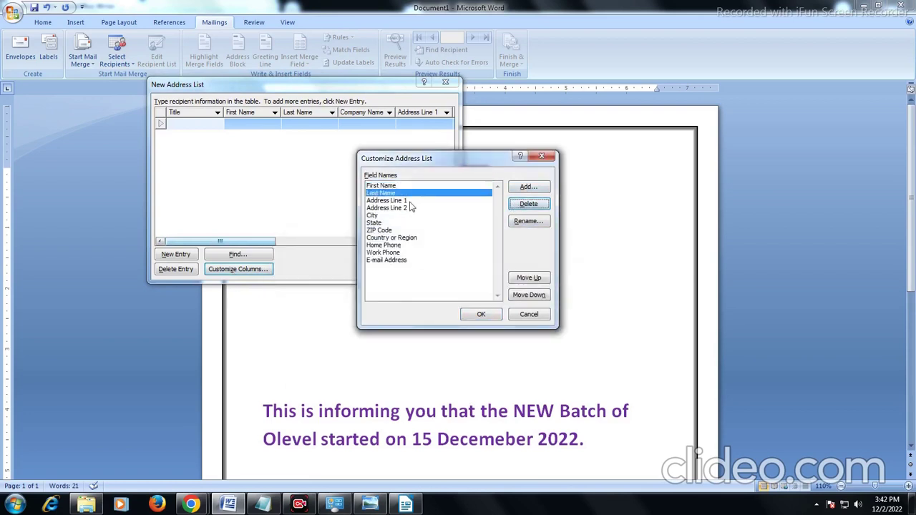
{"action": "left_click", "coordinate": [395, 200]}
{"action": "left_click", "coordinate": [526, 207]}
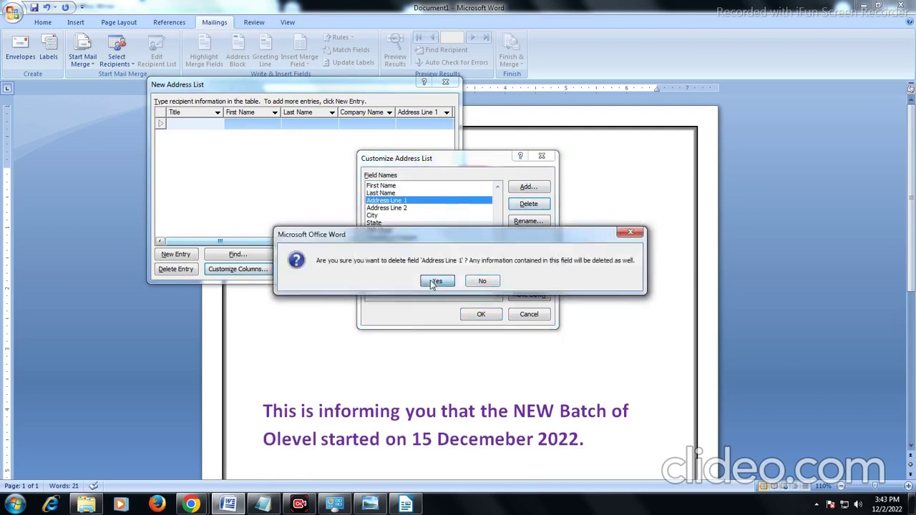
{"action": "left_click", "coordinate": [436, 280]}
{"action": "left_click", "coordinate": [425, 202]}
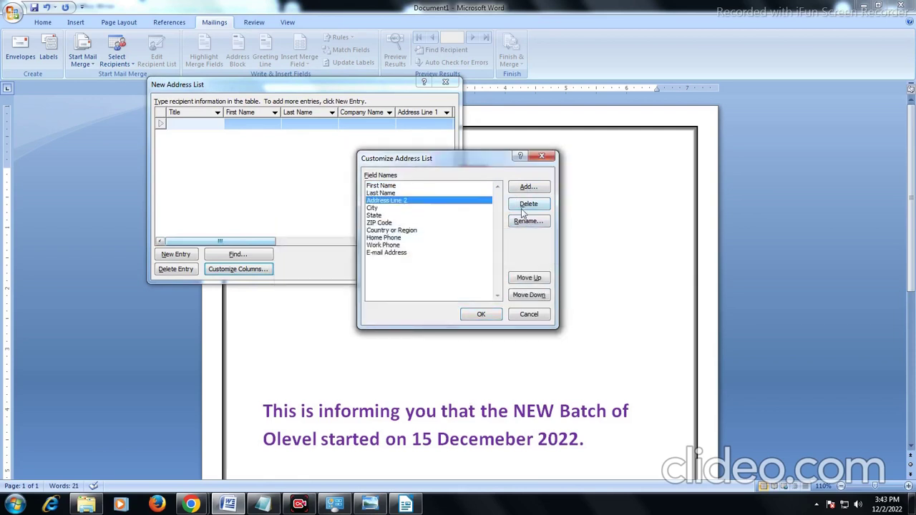
{"action": "left_click", "coordinate": [527, 204]}
{"action": "left_click", "coordinate": [439, 279]}
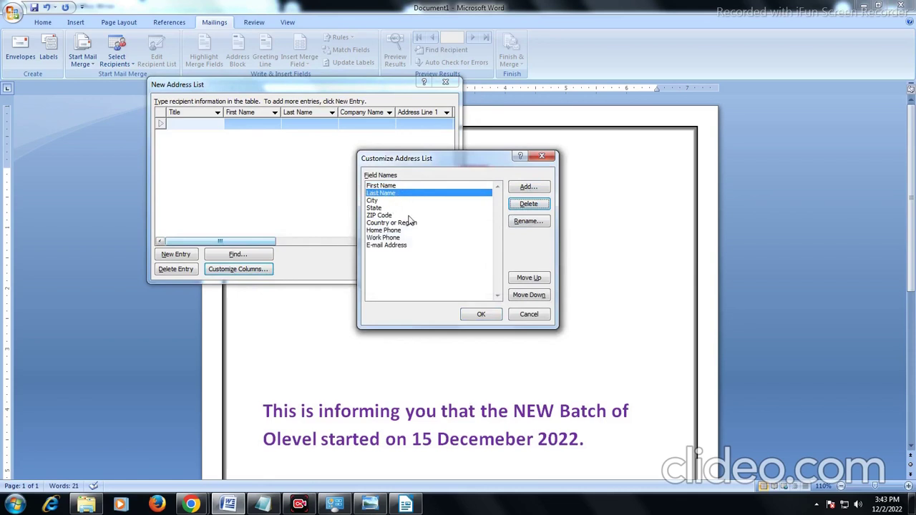
{"action": "left_click", "coordinate": [402, 215]}
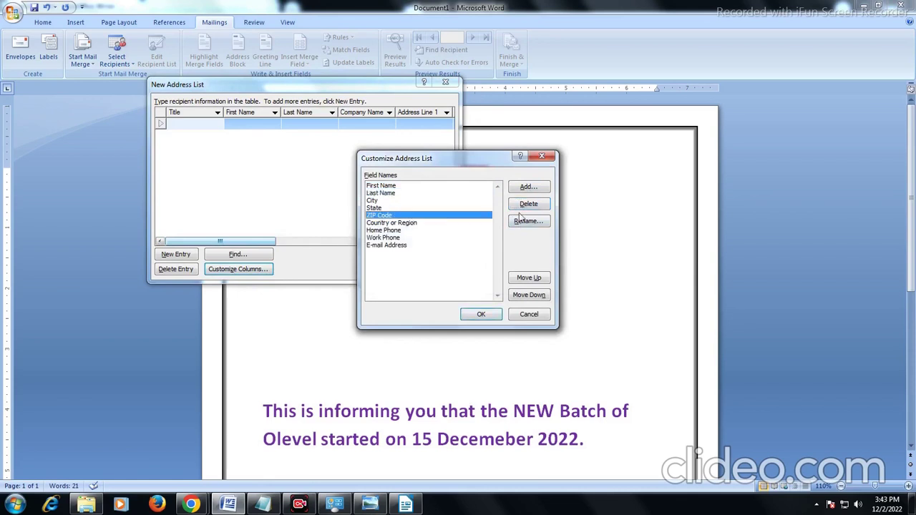
{"action": "left_click", "coordinate": [528, 204]}
{"action": "left_click", "coordinate": [436, 280]}
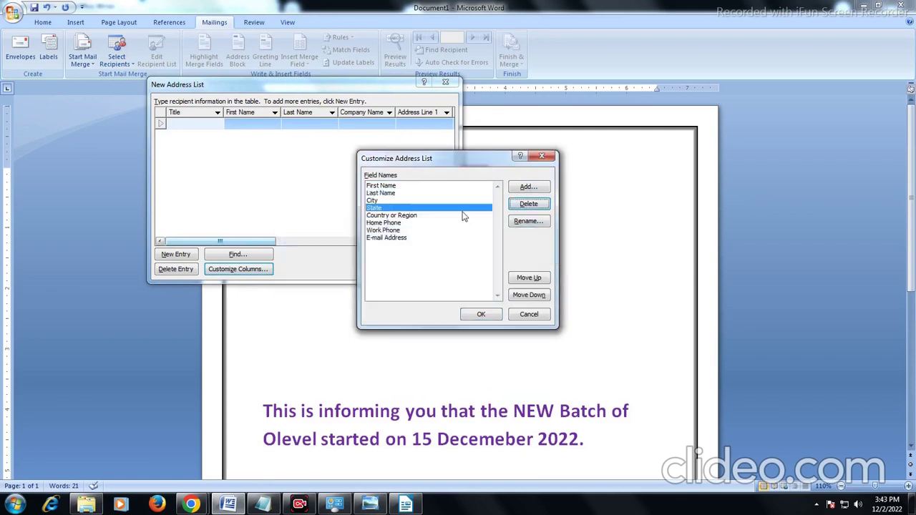
Step: Delete the Country or Region, Home Phone, Work Phone, State and E-mail Address fields
{"action": "left_click", "coordinate": [412, 215]}
{"action": "left_click", "coordinate": [528, 204]}
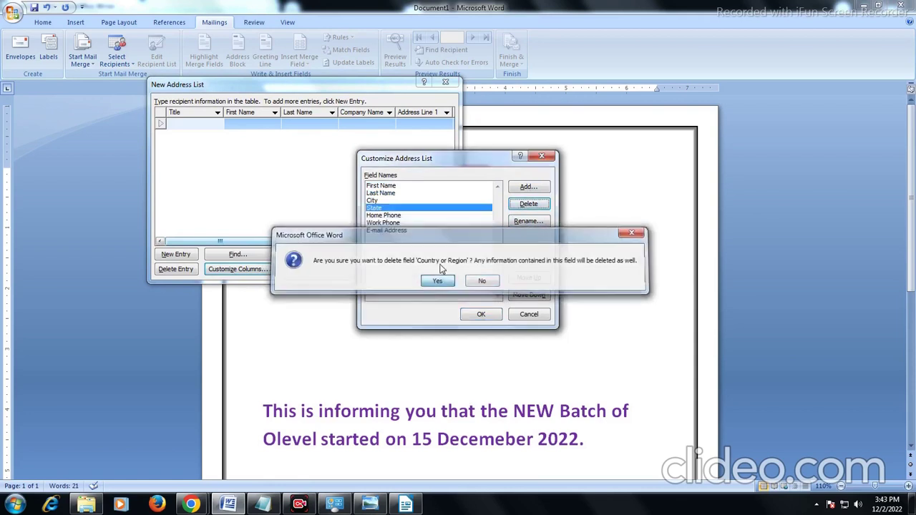
{"action": "left_click", "coordinate": [436, 280]}
{"action": "left_click", "coordinate": [390, 217]}
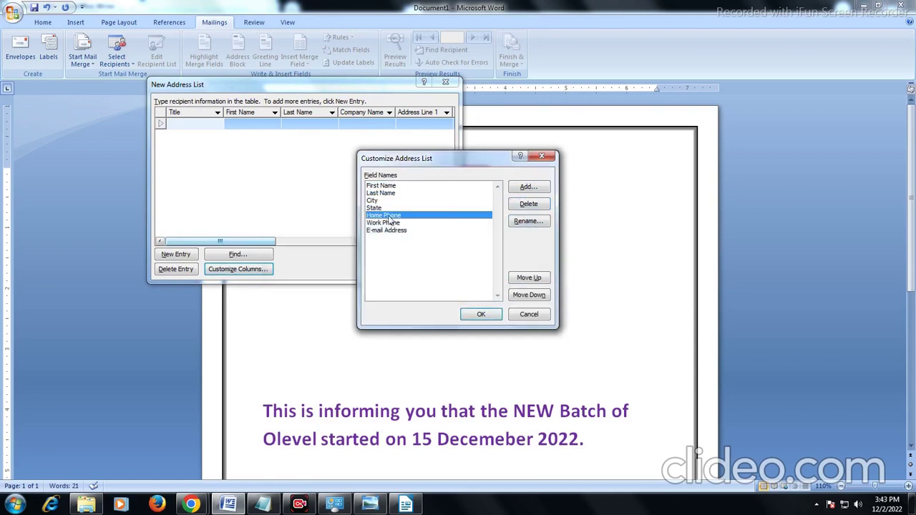
{"action": "left_click", "coordinate": [521, 204]}
{"action": "left_click", "coordinate": [429, 281]}
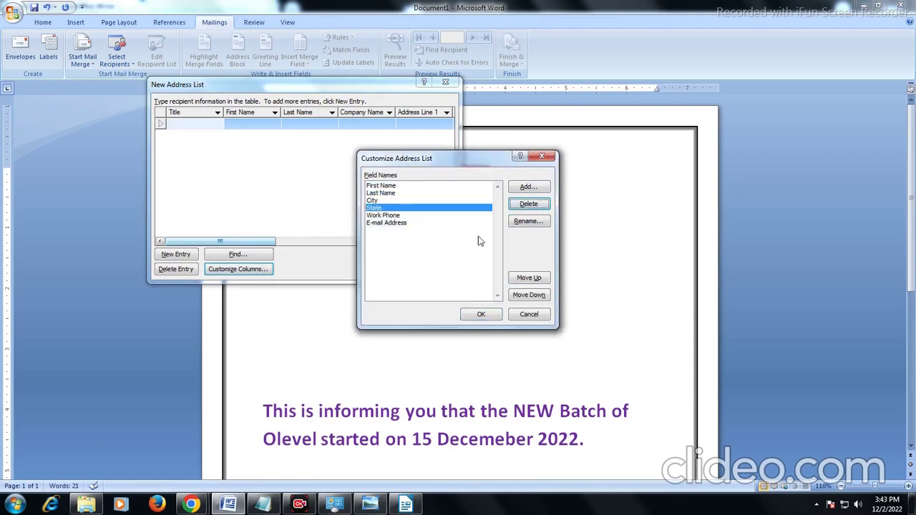
{"action": "left_click", "coordinate": [393, 216]}
{"action": "left_click", "coordinate": [520, 206]}
{"action": "left_click", "coordinate": [433, 281]}
{"action": "left_click", "coordinate": [525, 207]}
{"action": "left_click", "coordinate": [432, 281]}
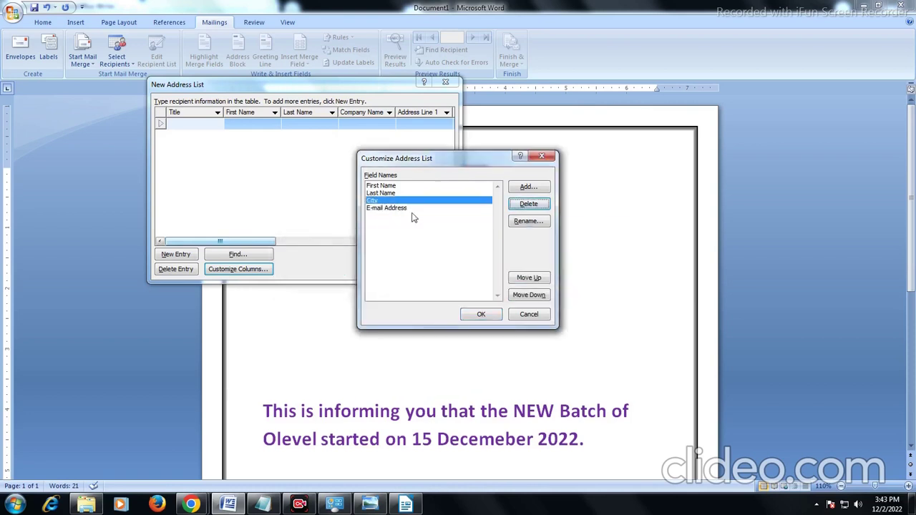
{"action": "left_click", "coordinate": [543, 209]}
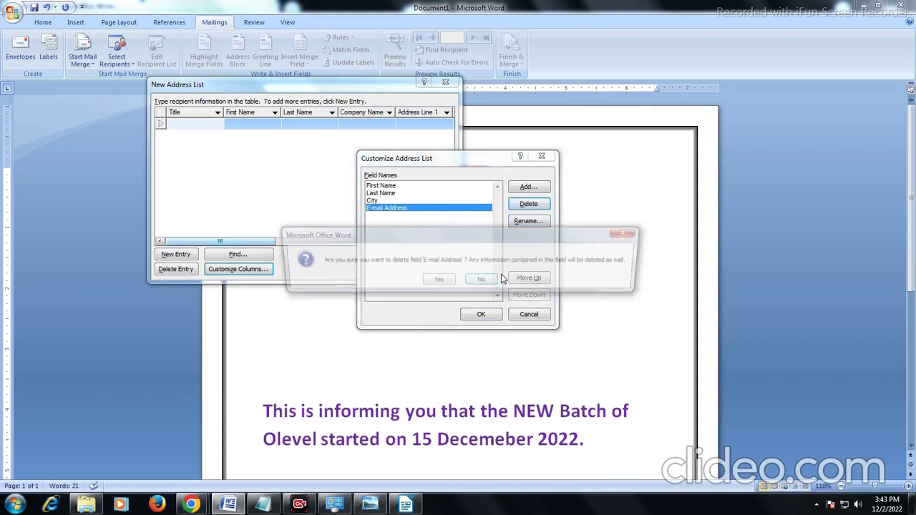
{"action": "left_click", "coordinate": [433, 281]}
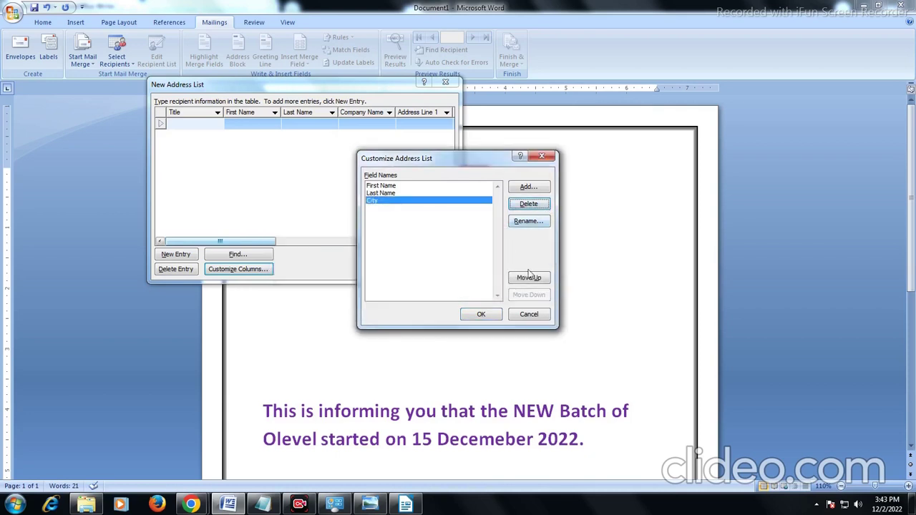
Step: Add a new recipient field named 'mobile no'
{"action": "left_click", "coordinate": [525, 188]}
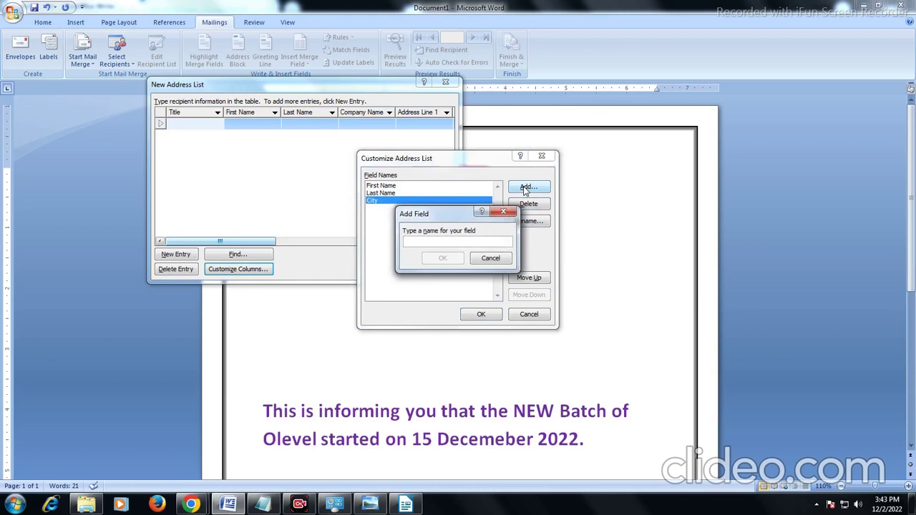
{"action": "type", "text": "mobile no"}
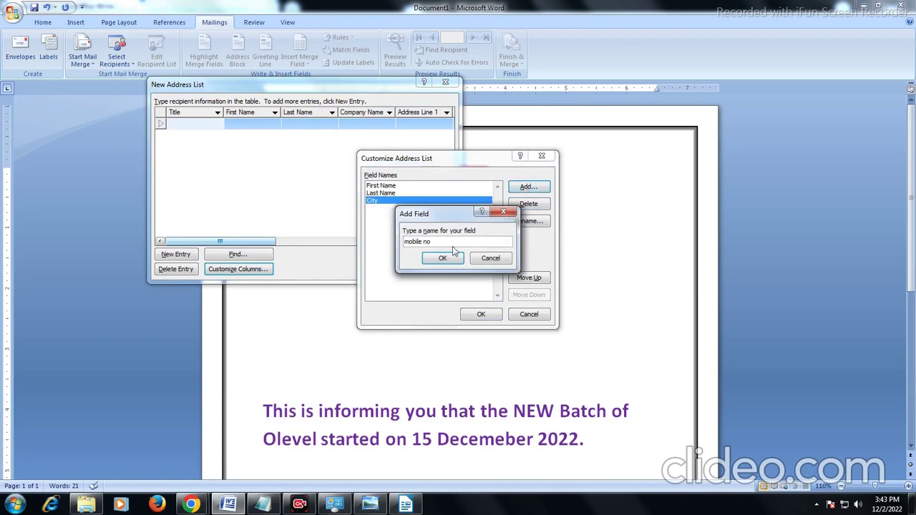
{"action": "left_click", "coordinate": [442, 257]}
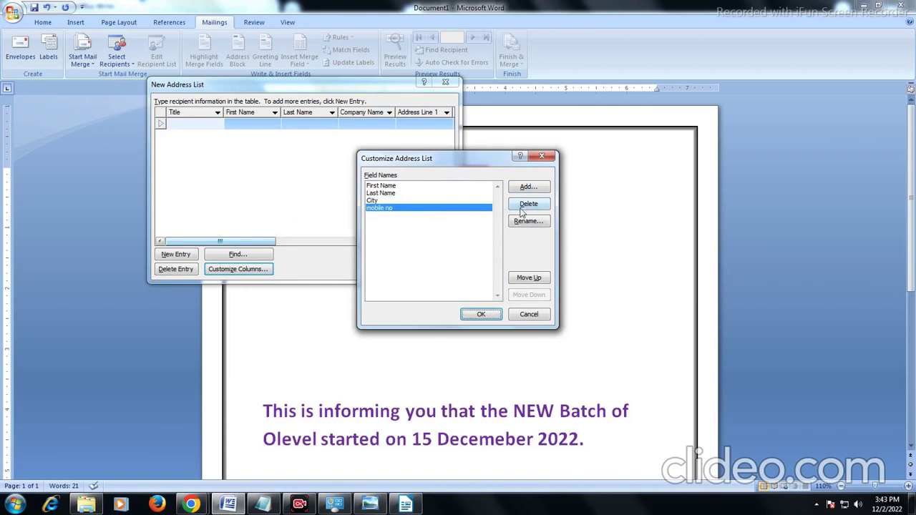
Step: Try renaming the field to 'Mobile no', then cancel after the duplicate-name error
{"action": "left_click", "coordinate": [530, 226]}
{"action": "left_click", "coordinate": [427, 248]}
{"action": "type", "text": "M"}
{"action": "left_click", "coordinate": [475, 266]}
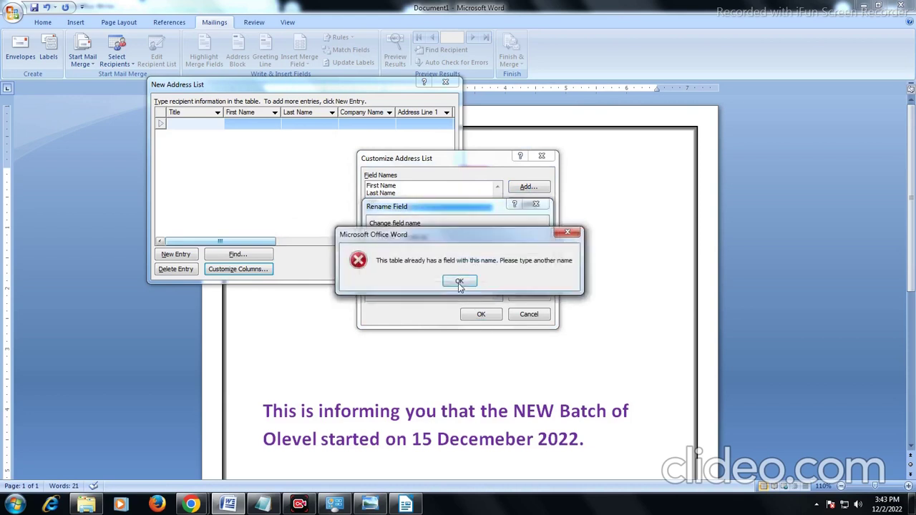
{"action": "left_click", "coordinate": [460, 281]}
{"action": "left_click", "coordinate": [475, 267]}
{"action": "key", "text": "Return"}
{"action": "left_click", "coordinate": [533, 276]}
Step: Enter the first recipient's name, city Jhansi and mobile number
{"action": "left_click", "coordinate": [478, 314]}
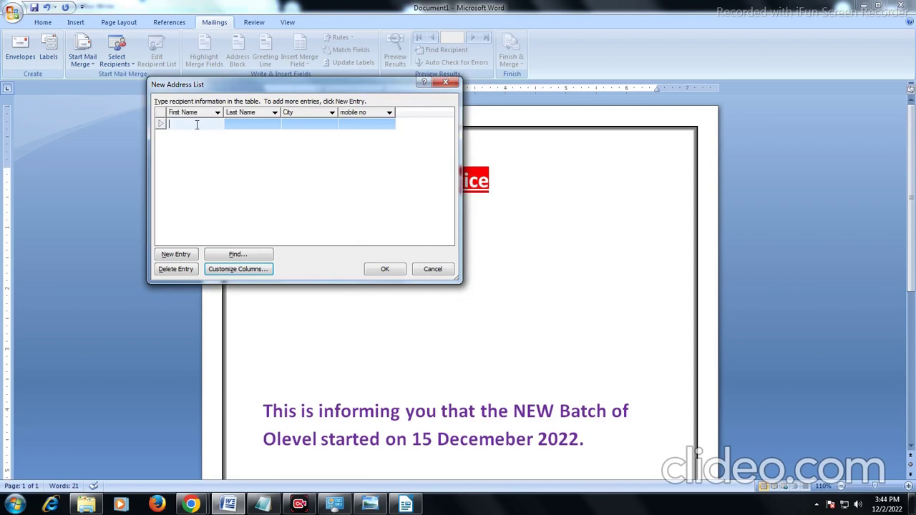
{"action": "left_click", "coordinate": [198, 128]}
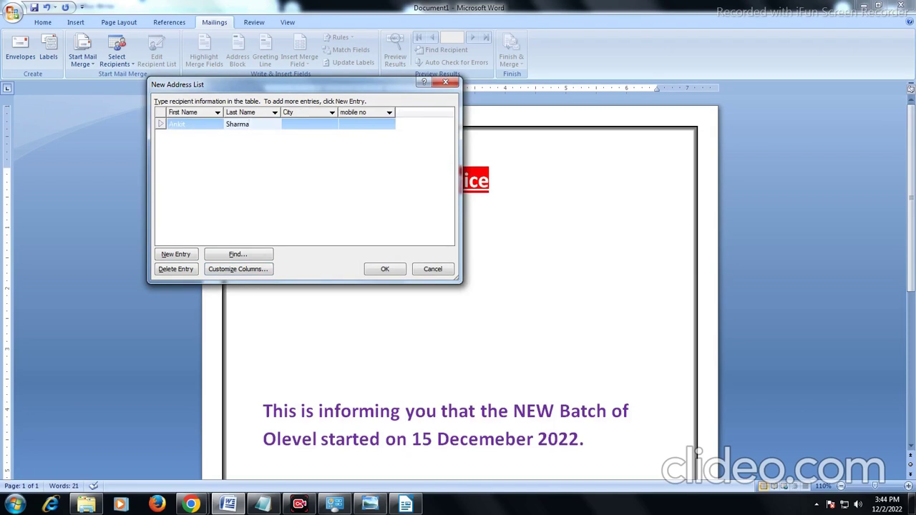
{"action": "key", "text": "Tab"}
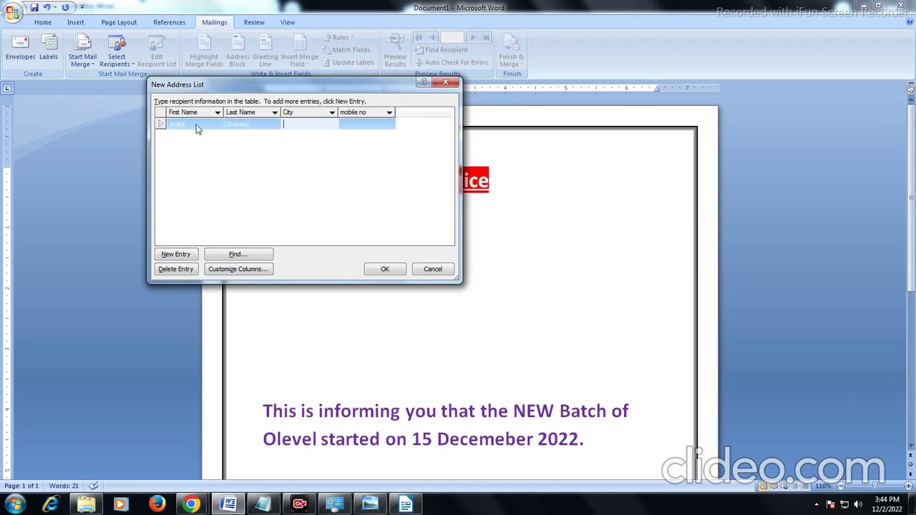
{"action": "type", "text": "jHANSOI"}
{"action": "key", "text": "BackSpace"}
{"action": "key", "text": "BackSpace"}
{"action": "key", "text": "BackSpace"}
{"action": "key", "text": "BackSpace"}
{"action": "key", "text": "BackSpace"}
{"action": "key", "text": "BackSpace"}
{"action": "type", "text": "Jhans"}
{"action": "key", "text": "Tab"}
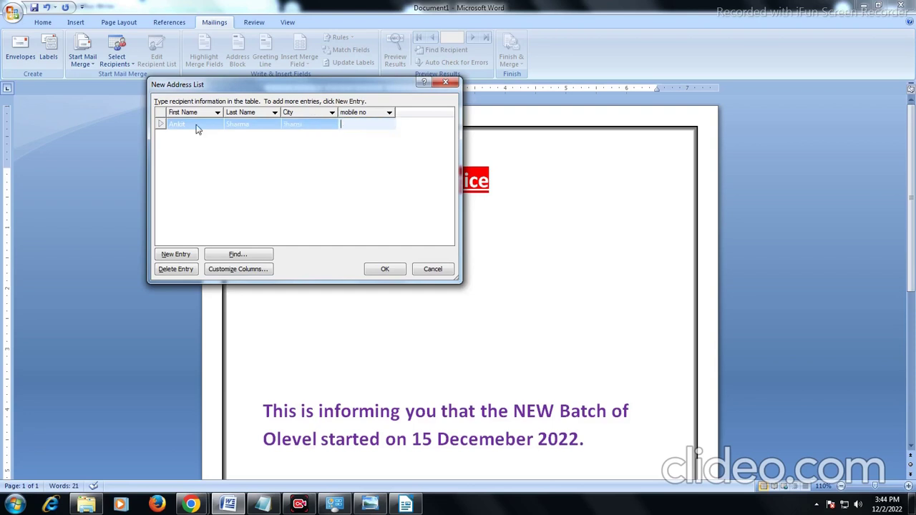
{"action": "key", "text": "Tab"}
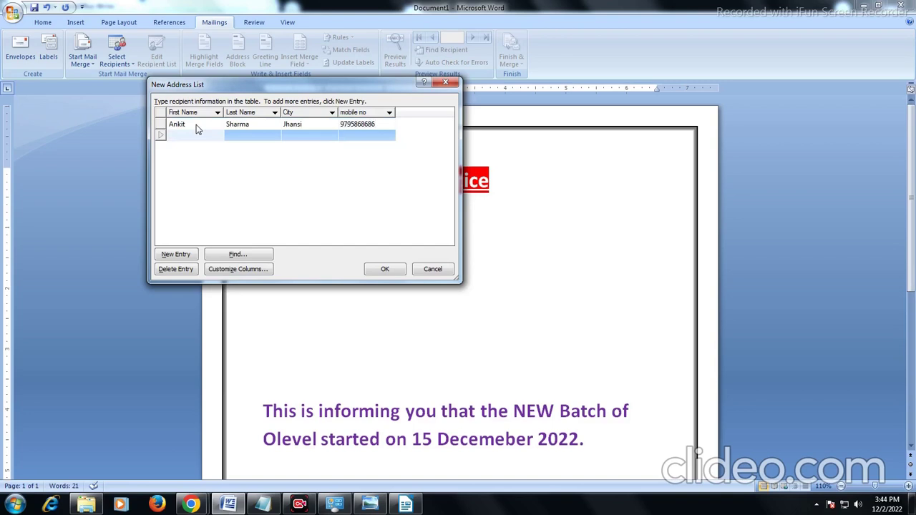
Step: Enter the second recipient's first and last name, city Agra and mobile number
{"action": "key", "text": "Tab"}
{"action": "key", "text": "Tab"}
{"action": "type", "text": "Agra"}
{"action": "key", "text": "Tab"}
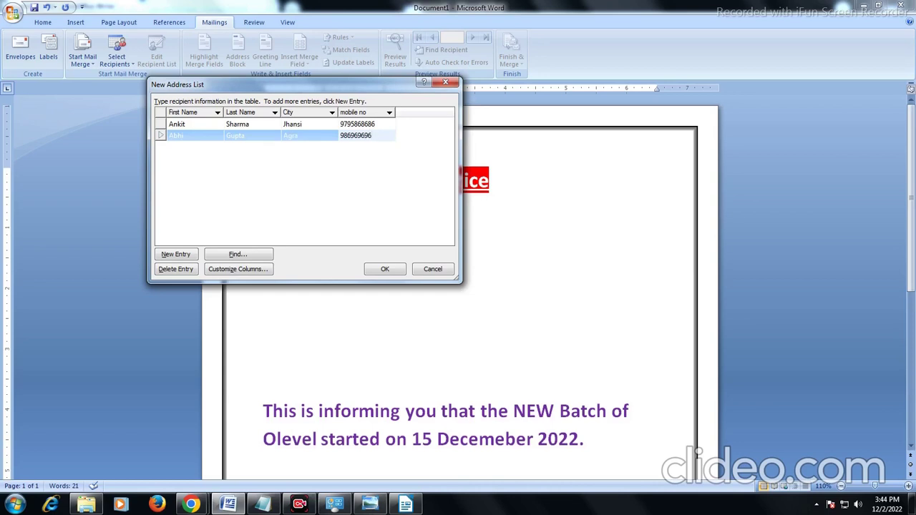
{"action": "key", "text": "Tab"}
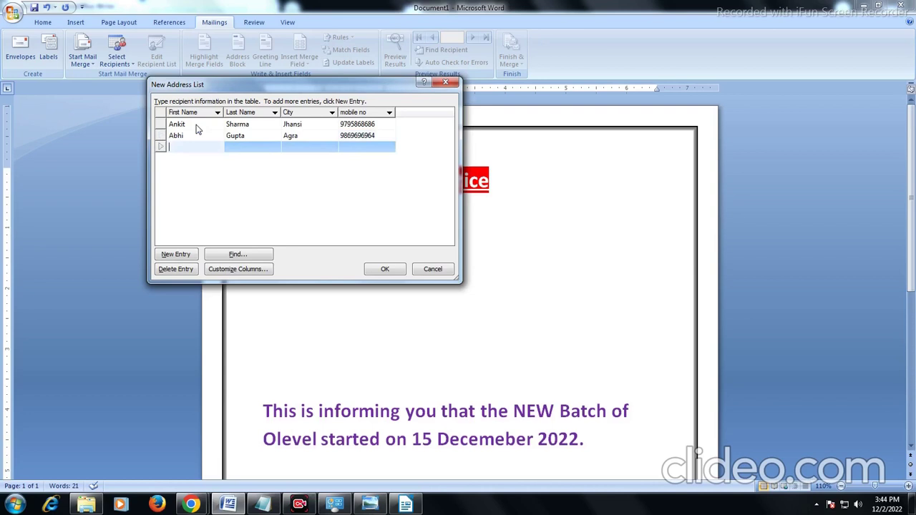
Step: Enter the third recipient's first and last name, city Jhansi and mobile number
{"action": "key", "text": "Tab"}
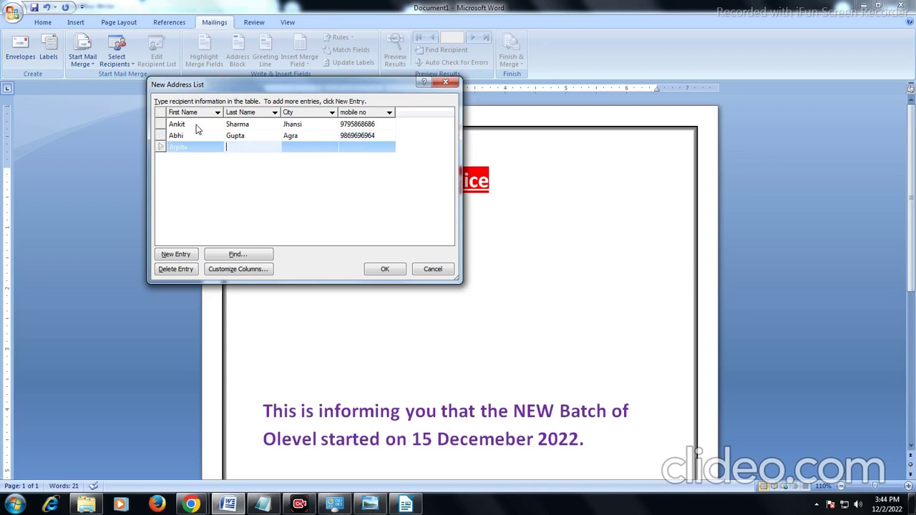
{"action": "key", "text": "Tab"}
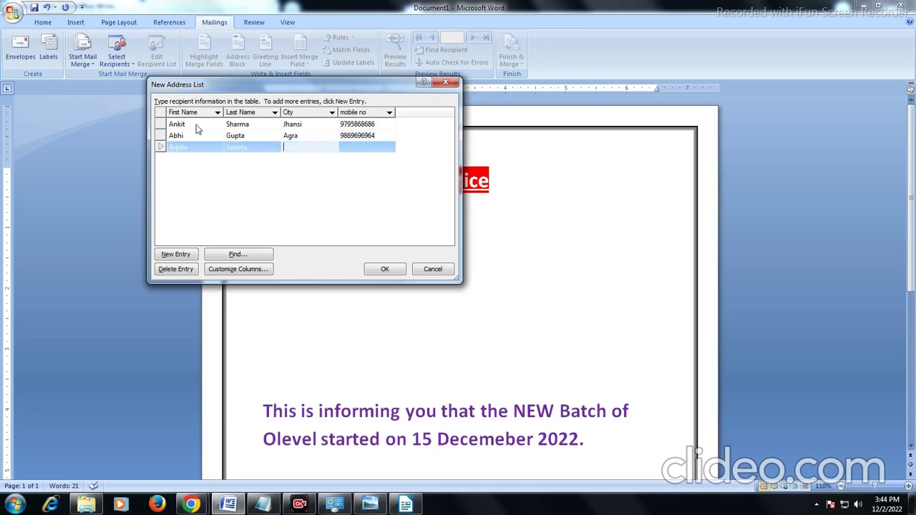
{"action": "type", "text": "Jhansi"}
{"action": "key", "text": "Tab"}
{"action": "key", "text": "Tab"}
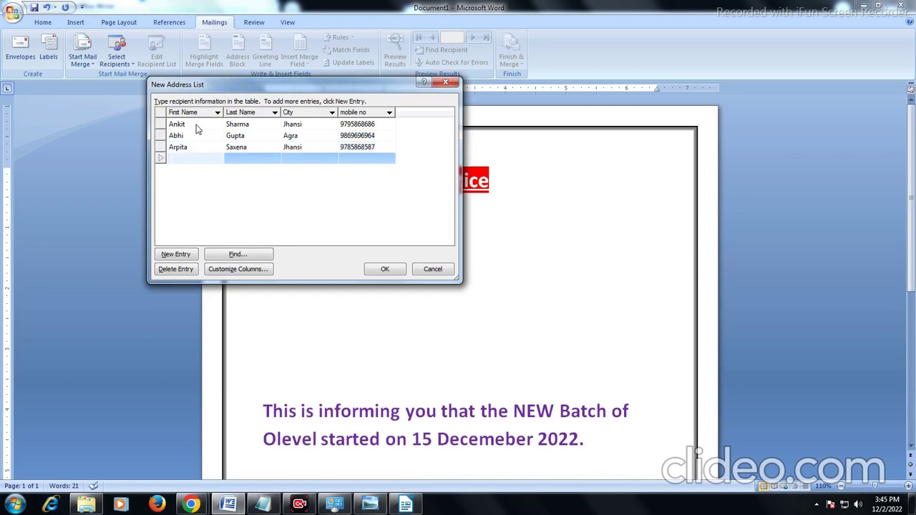
Step: Enter the fourth recipient's first and last name, city 'Luckno' and mobile number
{"action": "key", "text": "Tab"}
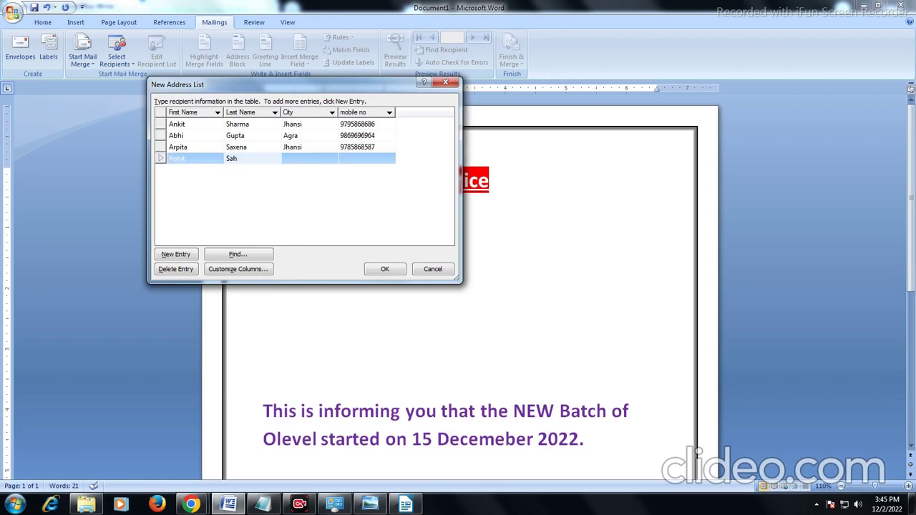
{"action": "key", "text": "Tab"}
{"action": "type", "text": "Luckno"}
{"action": "key", "text": "Tab"}
{"action": "type", "text": "979858785"}
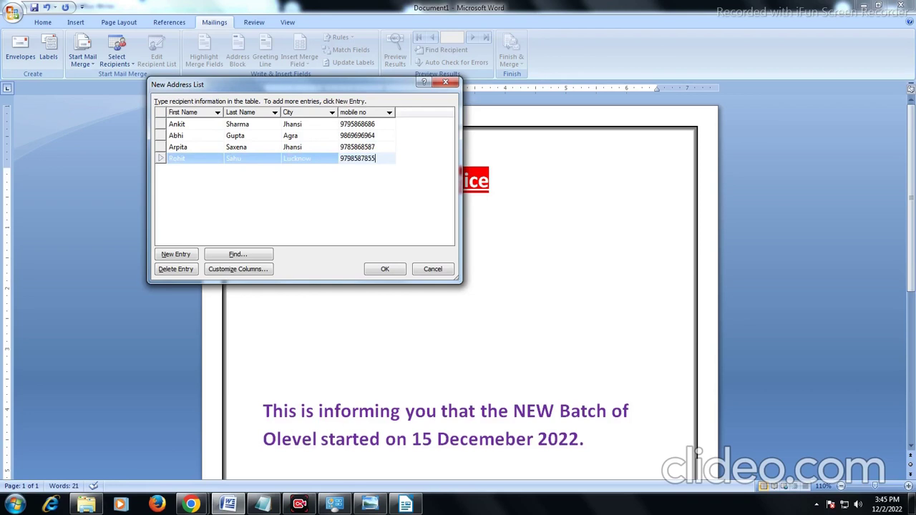
{"action": "key", "text": "Tab"}
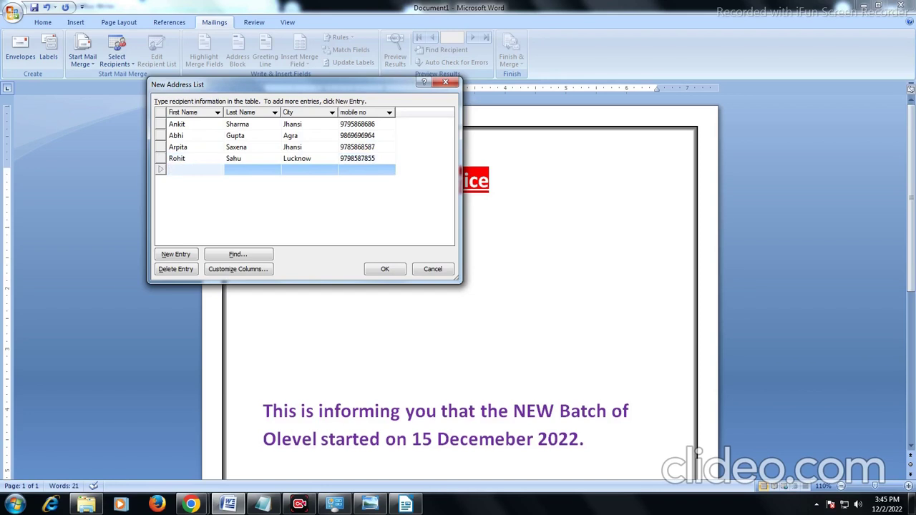
Step: Enter the fifth recipient's name, city 'Kanpur' and mobile number, then close the list
{"action": "key", "text": "Tab"}
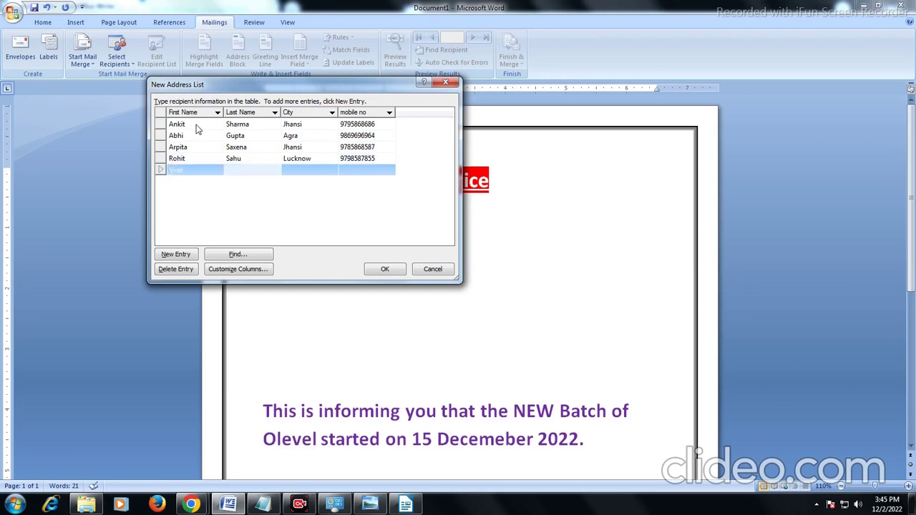
{"action": "key", "text": "Tab"}
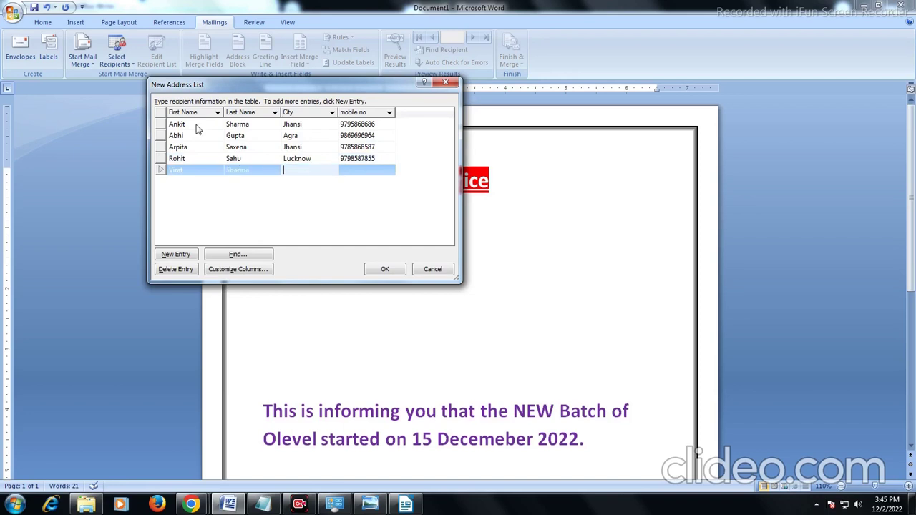
{"action": "type", "text": "Kanpur"}
{"action": "key", "text": "Tab"}
{"action": "type", "text": "757575786"}
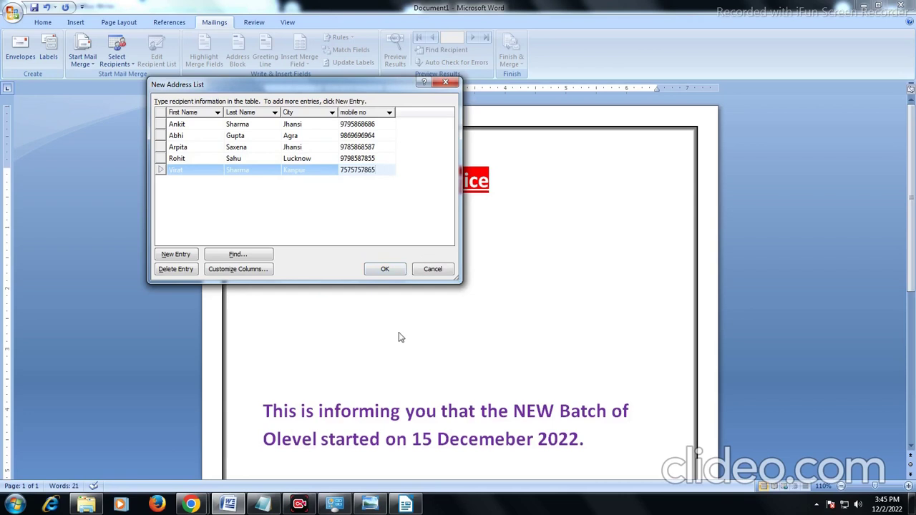
{"action": "left_click", "coordinate": [387, 270]}
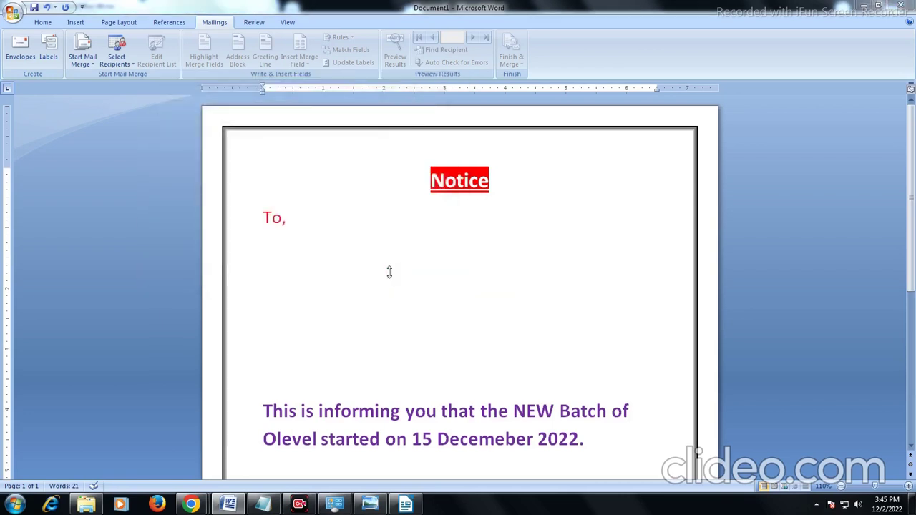
Step: Save the five-recipient address list under the file name 'record'
{"action": "left_click_drag", "start_coordinate": [99, 8], "coordinate": [288, 21]}
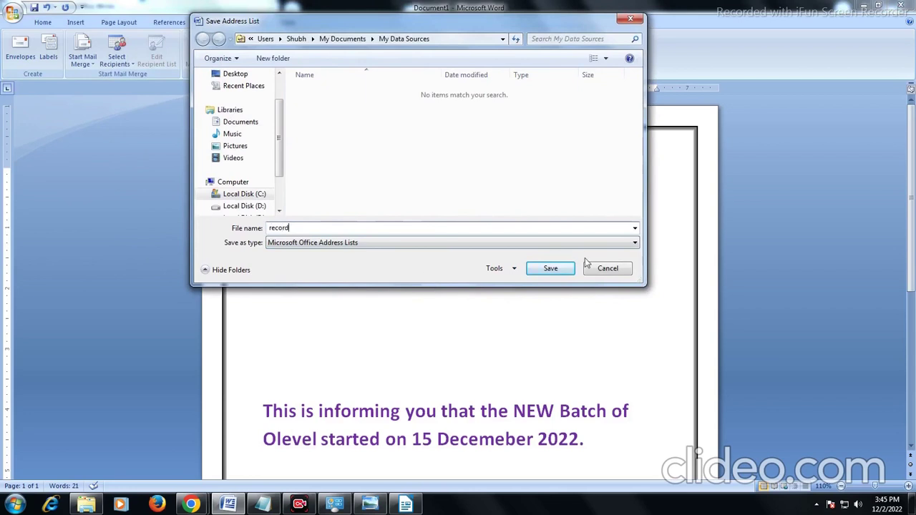
{"action": "left_click_drag", "start_coordinate": [378, 21], "coordinate": [416, 140]}
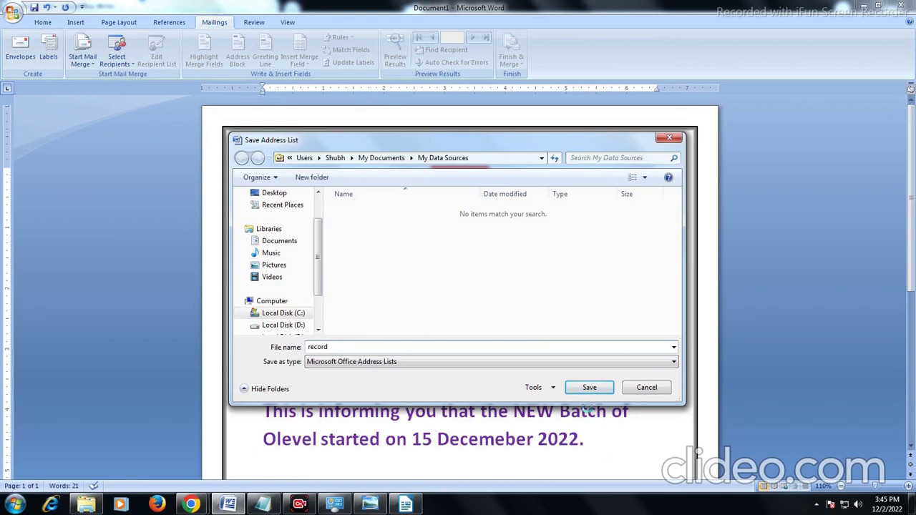
{"action": "left_click", "coordinate": [588, 387]}
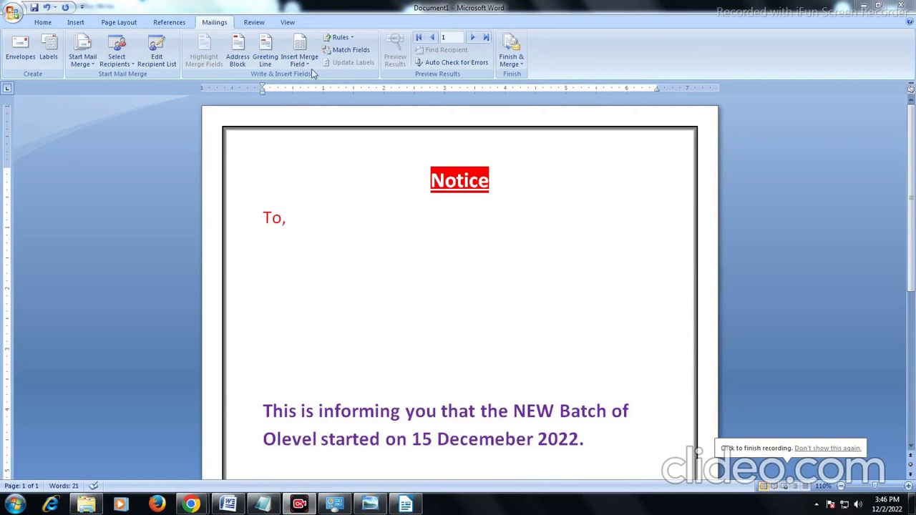
Step: Insert the First_Name and Last_Name merge fields on the line below 'To,'
{"action": "left_click", "coordinate": [291, 243]}
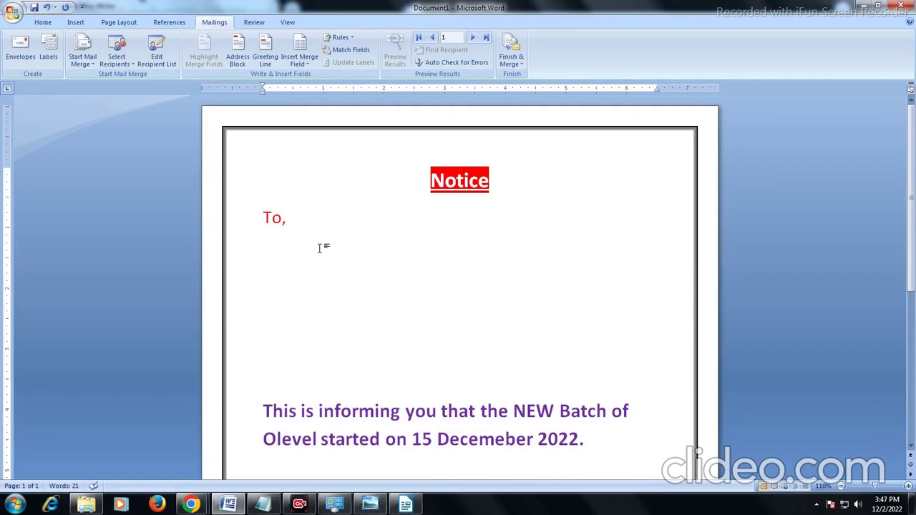
{"action": "left_click", "coordinate": [309, 63]}
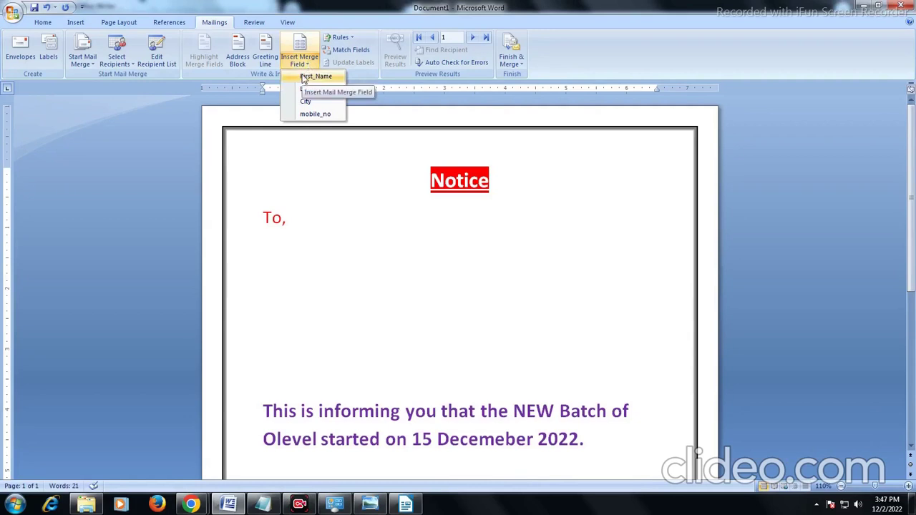
{"action": "left_click", "coordinate": [305, 77]}
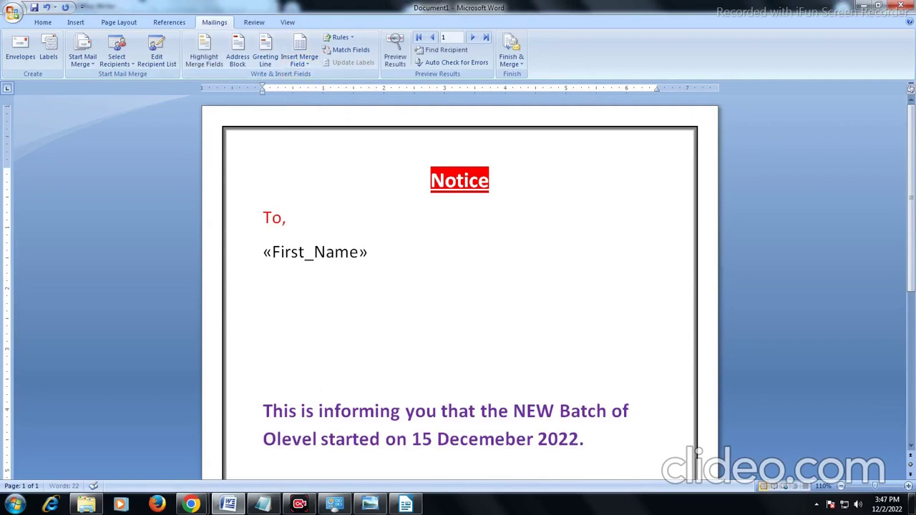
{"action": "left_click", "coordinate": [308, 63]}
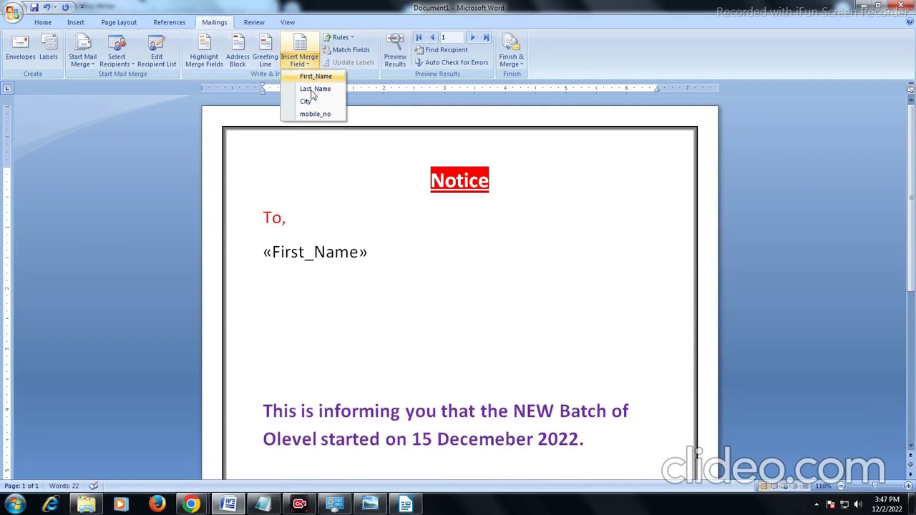
{"action": "left_click", "coordinate": [315, 89]}
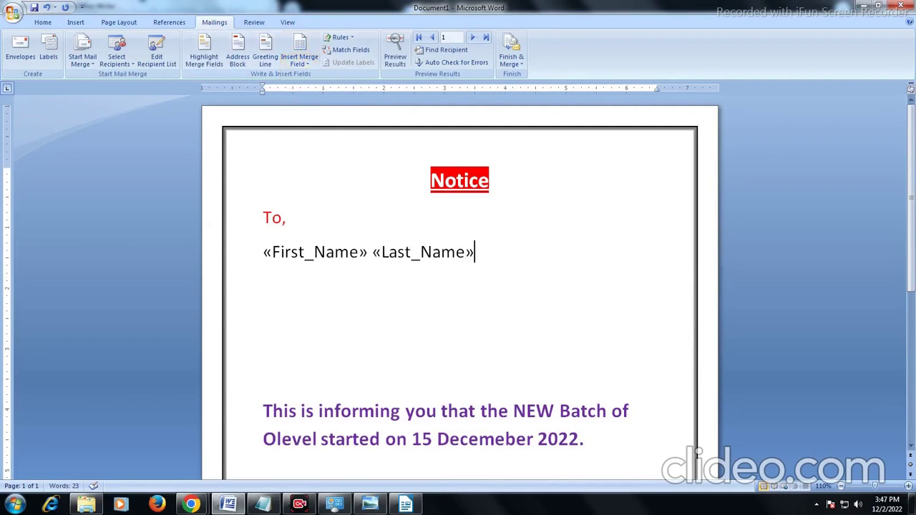
{"action": "key", "text": "Return"}
Step: Insert the mobile_no merge field on its own line below the name fields
{"action": "scroll", "coordinate": [407, 367], "scroll_direction": "down", "scroll_amount": 1}
{"action": "scroll", "coordinate": [407, 367], "scroll_direction": "down", "scroll_amount": 5}
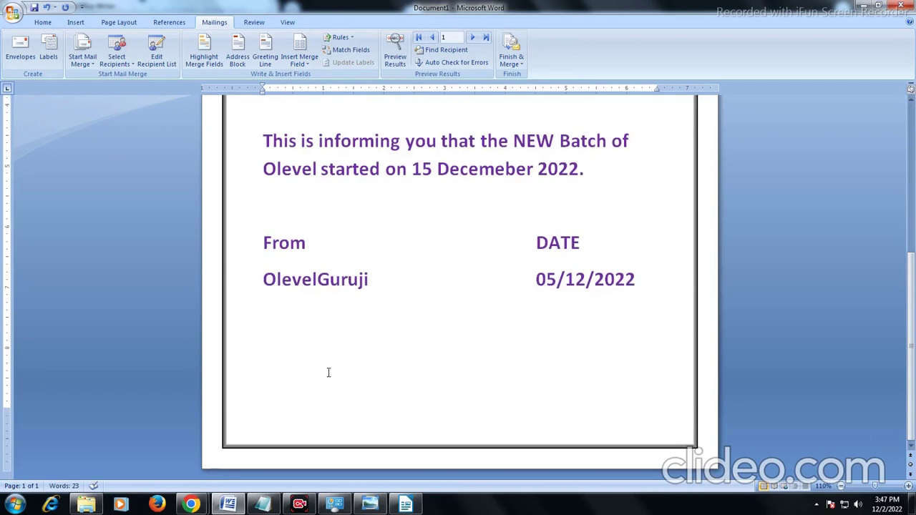
{"action": "scroll", "coordinate": [328, 372], "scroll_direction": "up", "scroll_amount": 1}
{"action": "scroll", "coordinate": [376, 417], "scroll_direction": "up", "scroll_amount": 1}
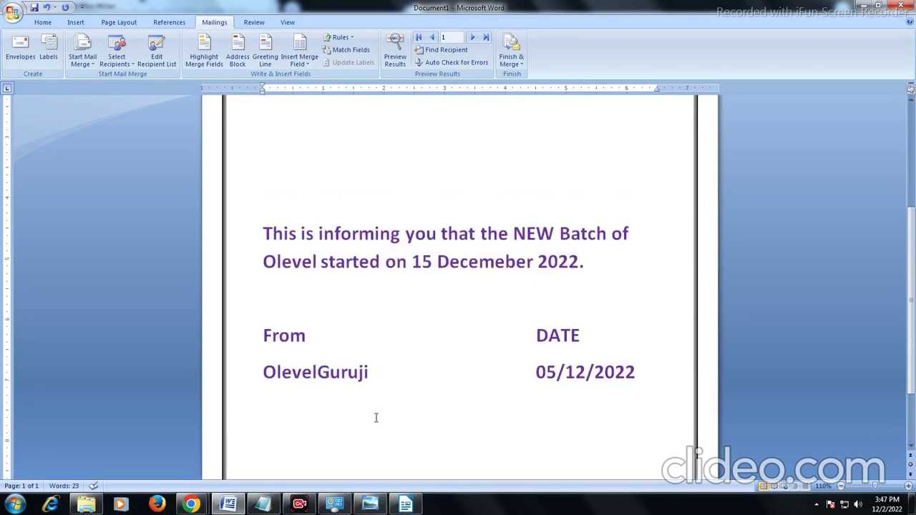
{"action": "scroll", "coordinate": [339, 337], "scroll_direction": "up", "scroll_amount": 3}
{"action": "left_click", "coordinate": [284, 211]}
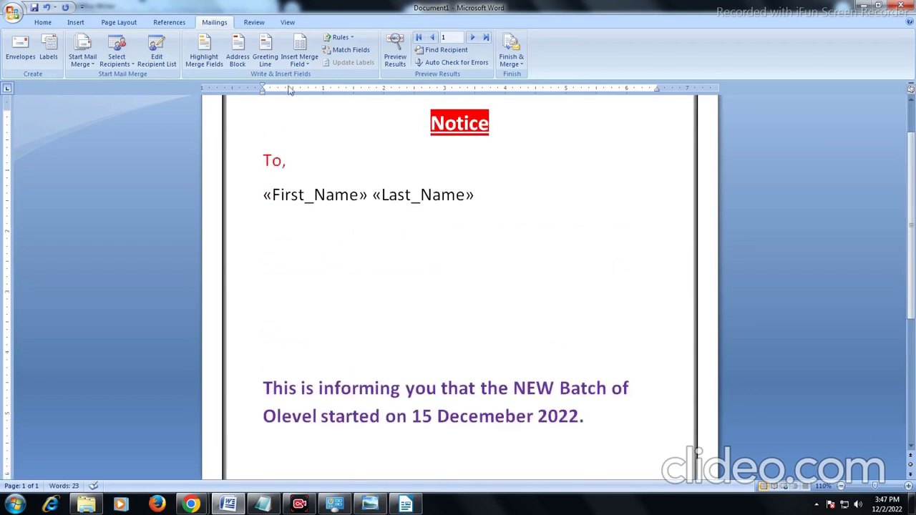
{"action": "left_click", "coordinate": [300, 64]}
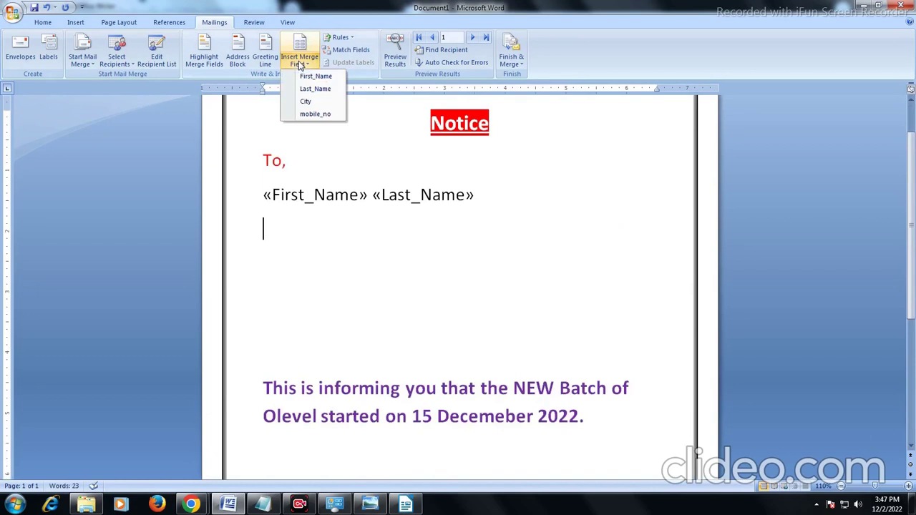
{"action": "left_click", "coordinate": [310, 114]}
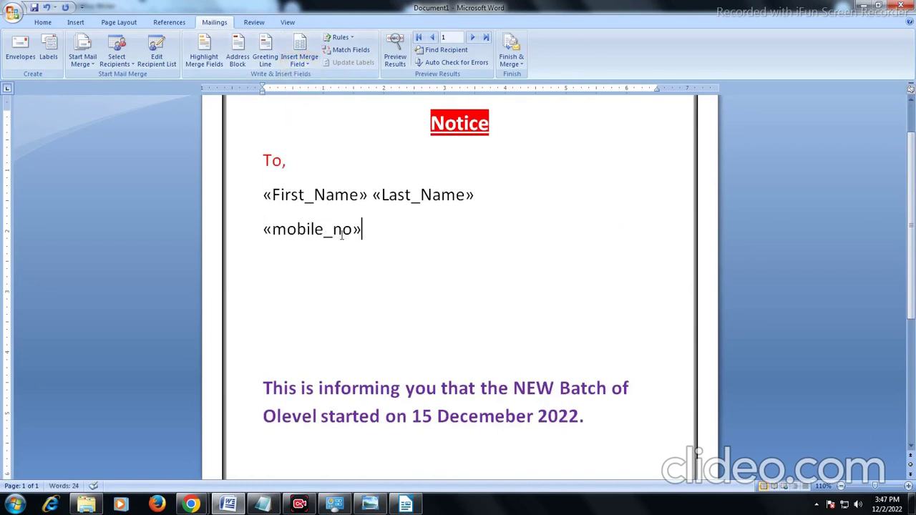
{"action": "key", "text": "Return"}
Step: Insert the City merge field below mobile_no and remove the extra blank lines
{"action": "scroll", "coordinate": [341, 235], "scroll_direction": "down", "scroll_amount": 4}
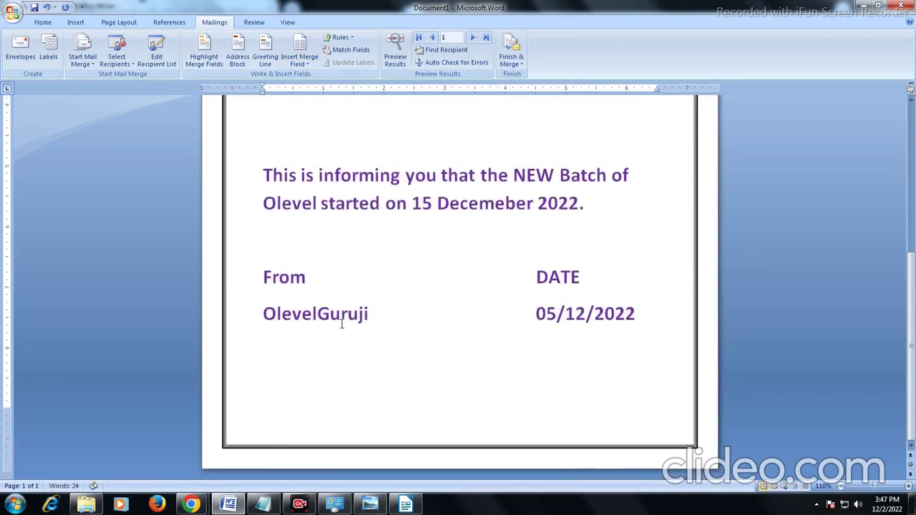
{"action": "scroll", "coordinate": [302, 145], "scroll_direction": "up", "scroll_amount": 3}
{"action": "left_click", "coordinate": [299, 60]}
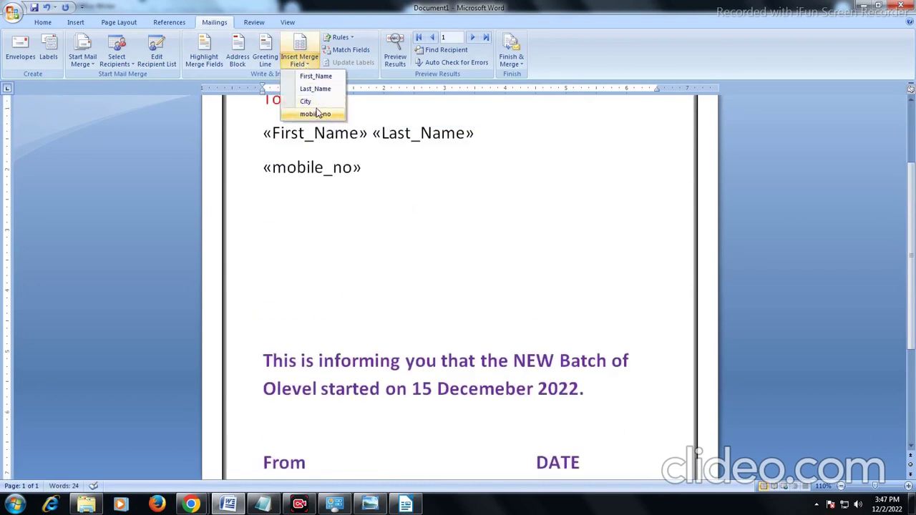
{"action": "left_click", "coordinate": [306, 101]}
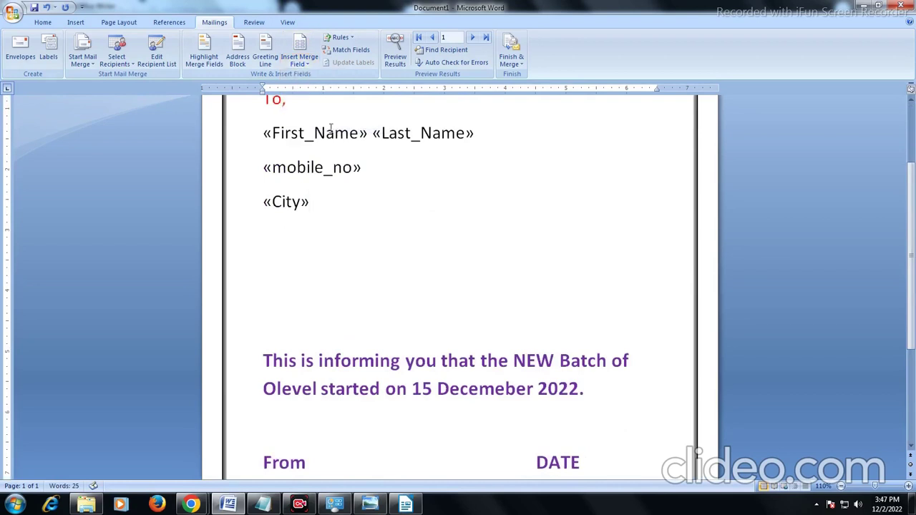
{"action": "scroll", "coordinate": [367, 237], "scroll_direction": "up", "scroll_amount": 3}
{"action": "scroll", "coordinate": [366, 237], "scroll_direction": "down", "scroll_amount": 3}
{"action": "left_click", "coordinate": [269, 330]}
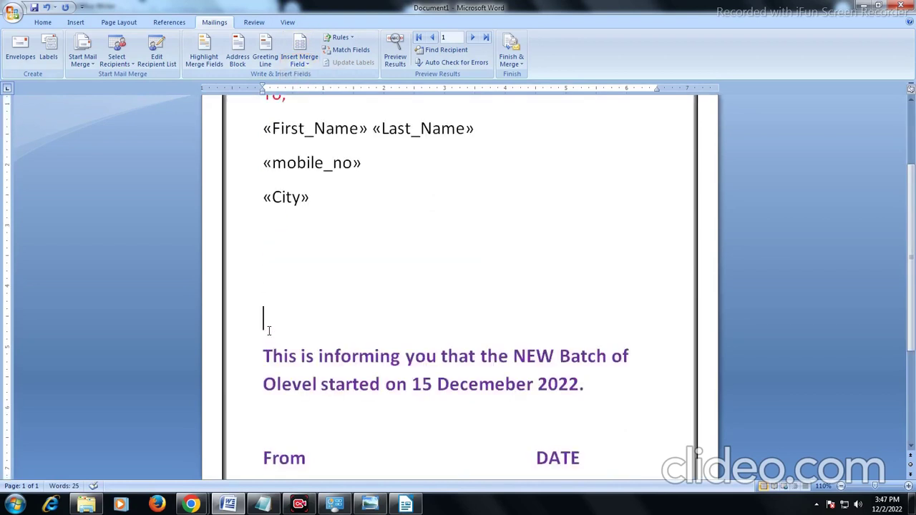
{"action": "key", "text": "BackSpace"}
{"action": "key", "text": "BackSpace"}
{"action": "scroll", "coordinate": [307, 430], "scroll_direction": "down", "scroll_amount": 2}
{"action": "scroll", "coordinate": [308, 486], "scroll_direction": "up", "scroll_amount": 2}
{"action": "scroll", "coordinate": [306, 486], "scroll_direction": "up", "scroll_amount": 3}
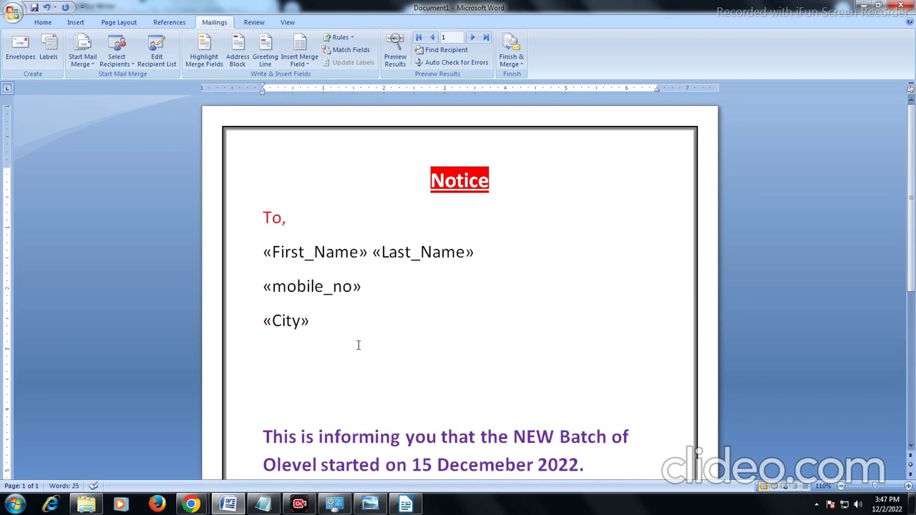
Step: Type a 'Dear Sir/Mam' salutation on the line above the main paragraph
{"action": "left_click", "coordinate": [290, 352]}
{"action": "left_click", "coordinate": [288, 379]}
{"action": "left_click", "coordinate": [277, 396]}
{"action": "type", "text": "Dear "}
{"action": "type", "text": "Sir/Mam"}
{"action": "key", "text": "BackSpace"}
{"action": "key", "text": "BackSpace"}
{"action": "key", "text": "BackSpace"}
{"action": "key", "text": "BackSpace"}
{"action": "key", "text": "BackSpace"}
{"action": "key", "text": "BackSpace"}
{"action": "key", "text": "BackSpace"}
{"action": "key", "text": "BackSpace"}
{"action": "key", "text": "BackSpace"}
{"action": "key", "text": "BackSpace"}
{"action": "key", "text": "BackSpace"}
Step: Insert the «GreetingLine» merge field above the NEW Batch announcement
{"action": "left_click", "coordinate": [264, 59]}
{"action": "left_click", "coordinate": [504, 322]}
{"action": "scroll", "coordinate": [422, 451], "scroll_direction": "down", "scroll_amount": 3}
{"action": "scroll", "coordinate": [404, 409], "scroll_direction": "down", "scroll_amount": 4}
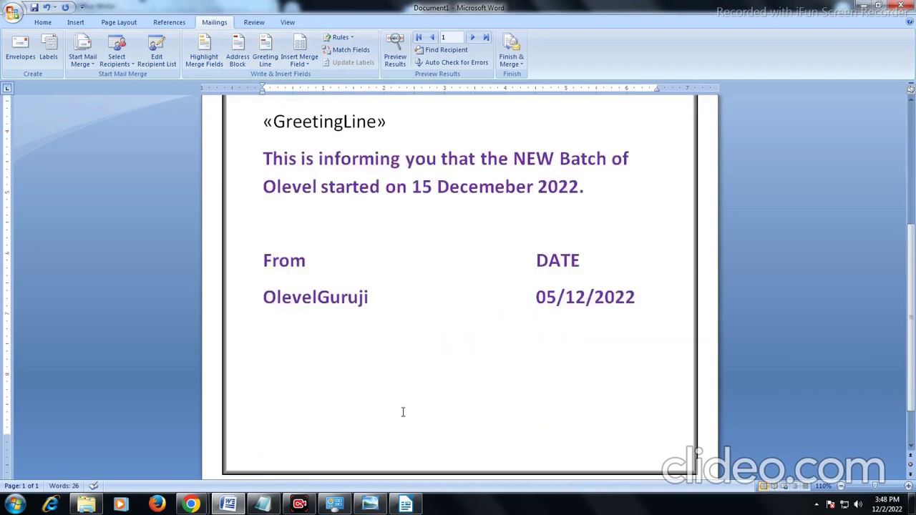
{"action": "scroll", "coordinate": [404, 409], "scroll_direction": "up", "scroll_amount": 5}
{"action": "left_click_drag", "start_coordinate": [264, 159], "coordinate": [380, 183]}
{"action": "left_click", "coordinate": [418, 229]}
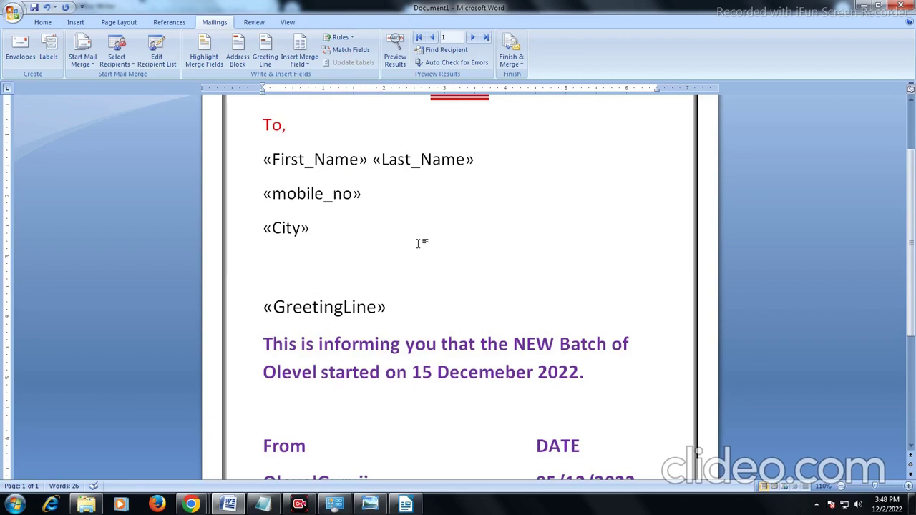
Step: Review the letter and select the red 'To,' text
{"action": "scroll", "coordinate": [380, 289], "scroll_direction": "up", "scroll_amount": 2}
{"action": "scroll", "coordinate": [351, 403], "scroll_direction": "up", "scroll_amount": 1}
{"action": "scroll", "coordinate": [347, 389], "scroll_direction": "down", "scroll_amount": 2}
{"action": "scroll", "coordinate": [347, 390], "scroll_direction": "down", "scroll_amount": 5}
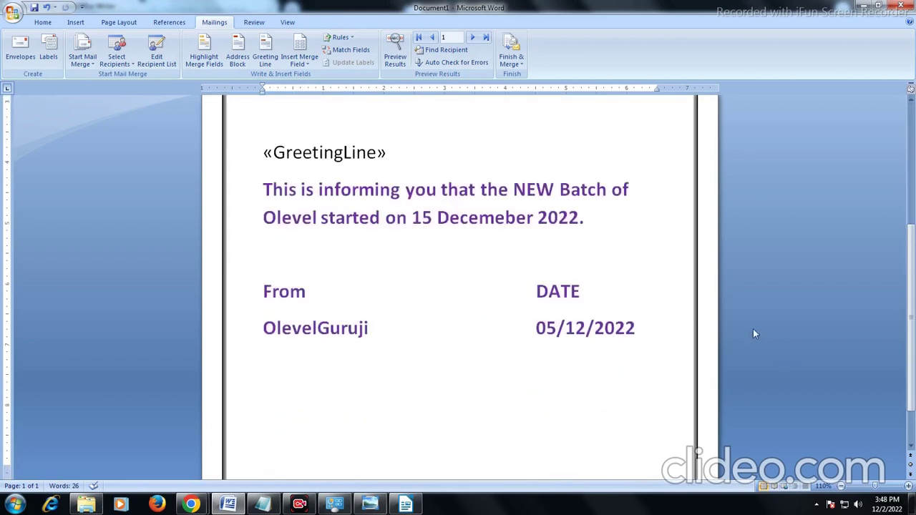
{"action": "scroll", "coordinate": [614, 288], "scroll_direction": "up", "scroll_amount": 5}
{"action": "scroll", "coordinate": [611, 365], "scroll_direction": "up", "scroll_amount": 2}
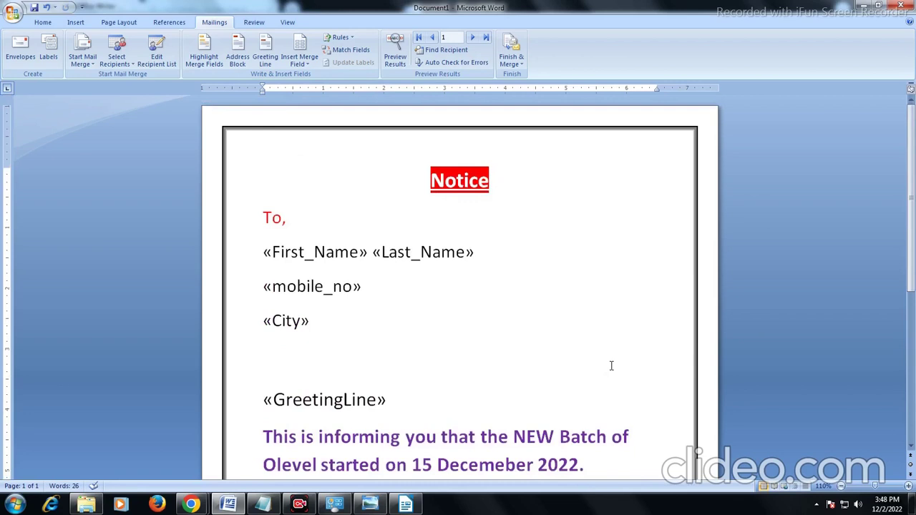
{"action": "left_click_drag", "start_coordinate": [298, 218], "coordinate": [261, 217]}
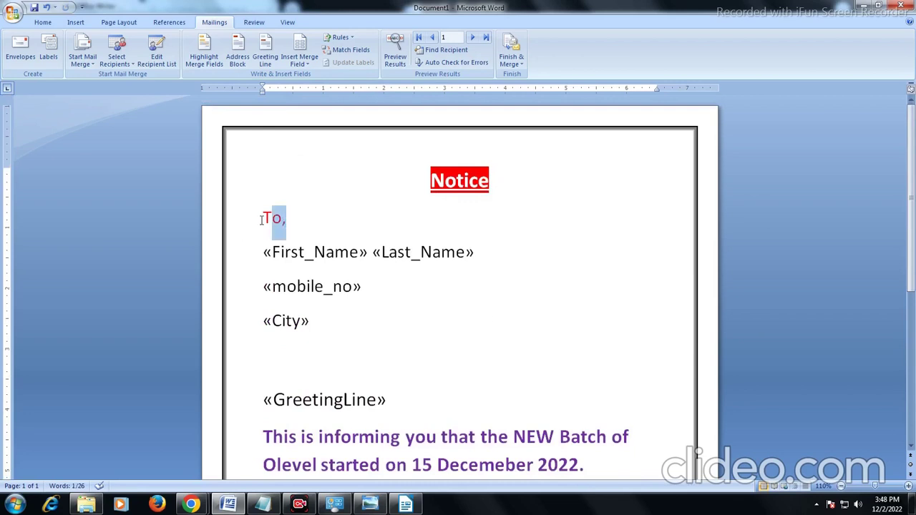
Step: Make the red 'To,' bold and open the Finish & Merge options
{"action": "key", "text": "ctrl+b"}
{"action": "left_click", "coordinate": [367, 314]}
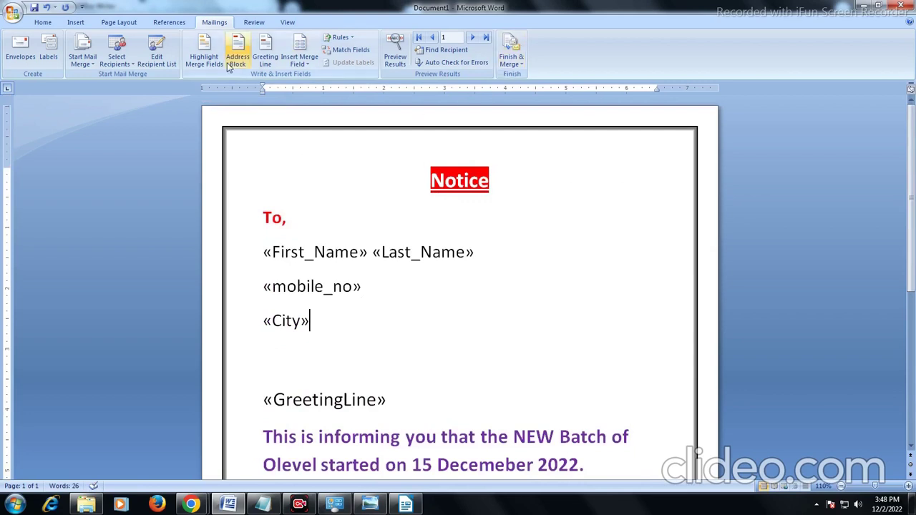
{"action": "left_click", "coordinate": [518, 63]}
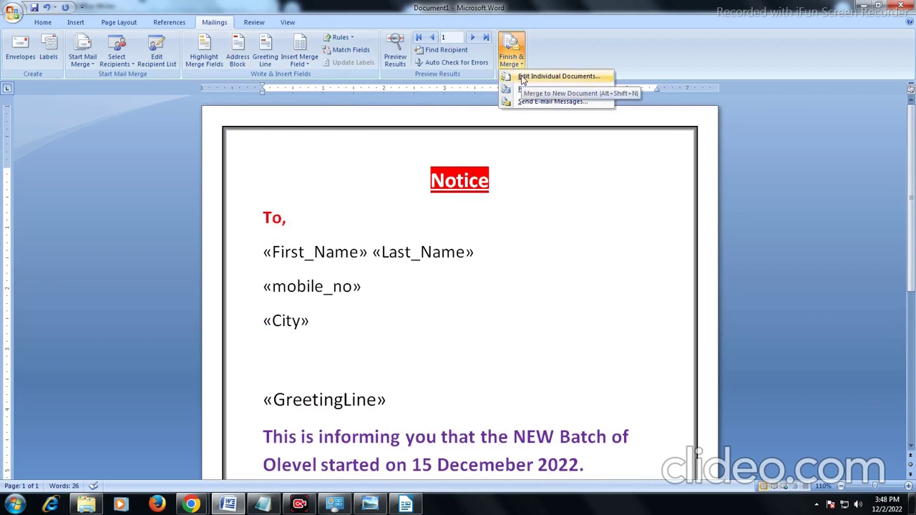
Step: Choose Edit Individual Documents and leave Merge to New Document set to All records
{"action": "left_click", "coordinate": [521, 76]}
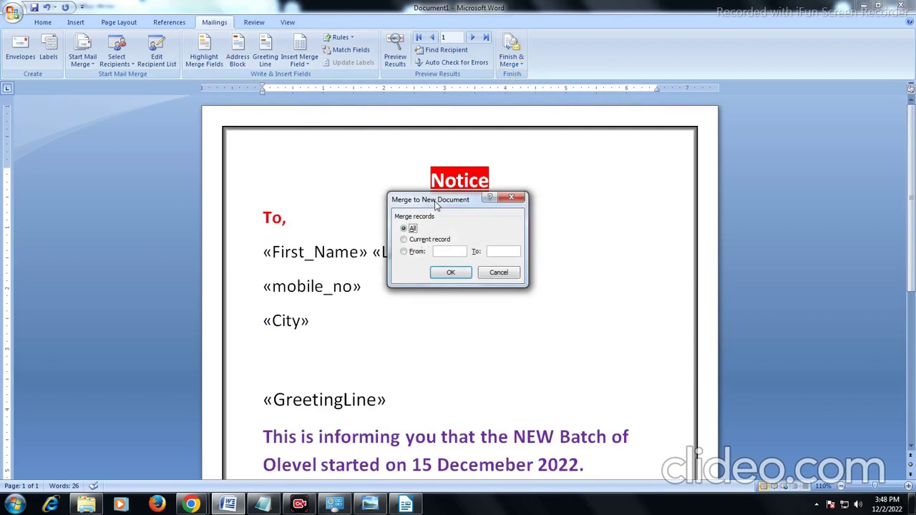
{"action": "left_click_drag", "start_coordinate": [434, 201], "coordinate": [367, 134]}
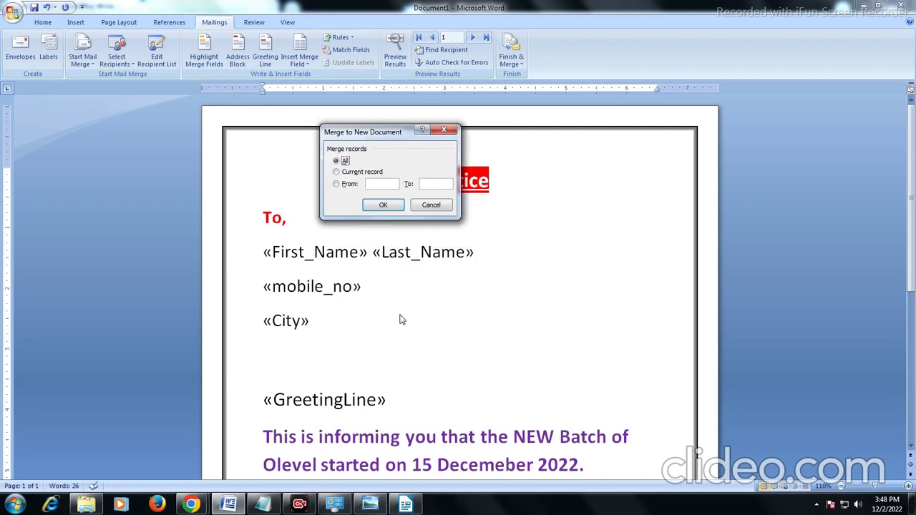
{"action": "left_click", "coordinate": [336, 172]}
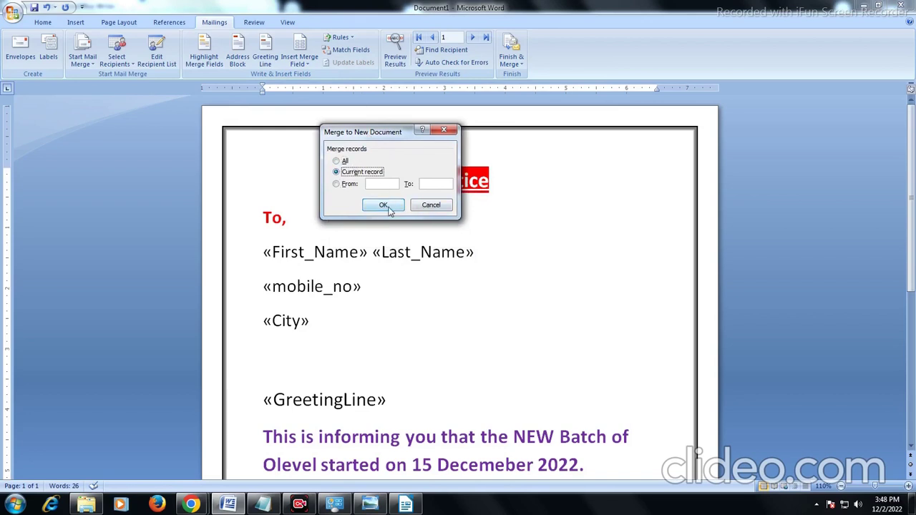
{"action": "left_click", "coordinate": [344, 162]}
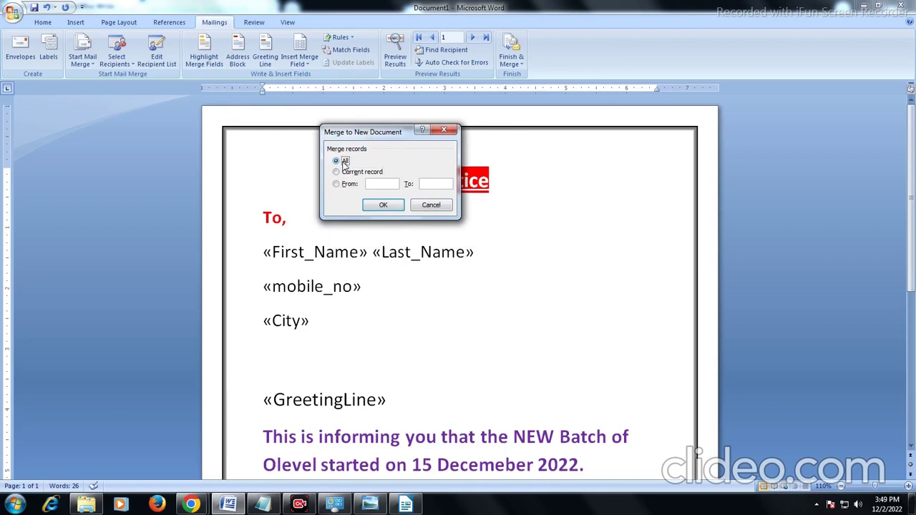
{"action": "left_click", "coordinate": [375, 183]}
{"action": "type", "text": "1"}
{"action": "type", "text": "25"}
{"action": "key", "text": "BackSpace"}
{"action": "left_click", "coordinate": [336, 161]}
{"action": "left_click_drag", "start_coordinate": [375, 133], "coordinate": [579, 109]}
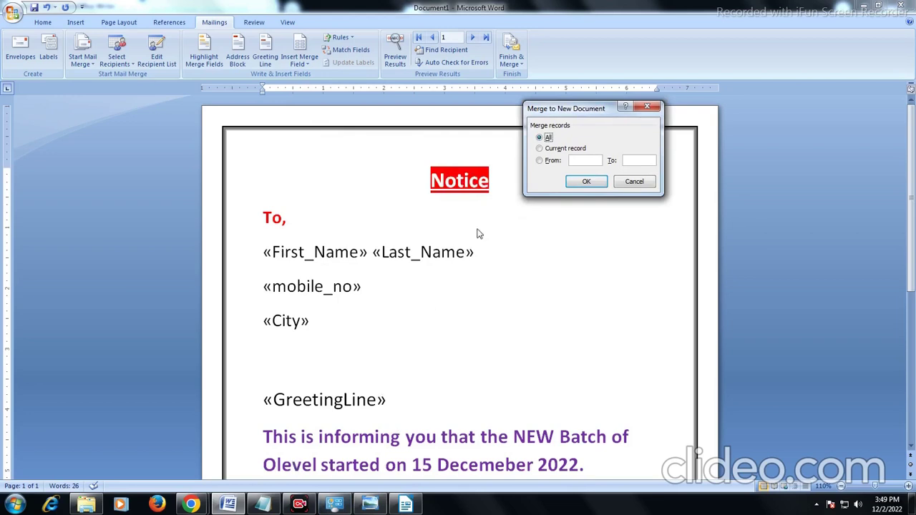
Step: Merge all records into Letters1 and check the first letter's name, phone, city and greeting
{"action": "left_click", "coordinate": [583, 181]}
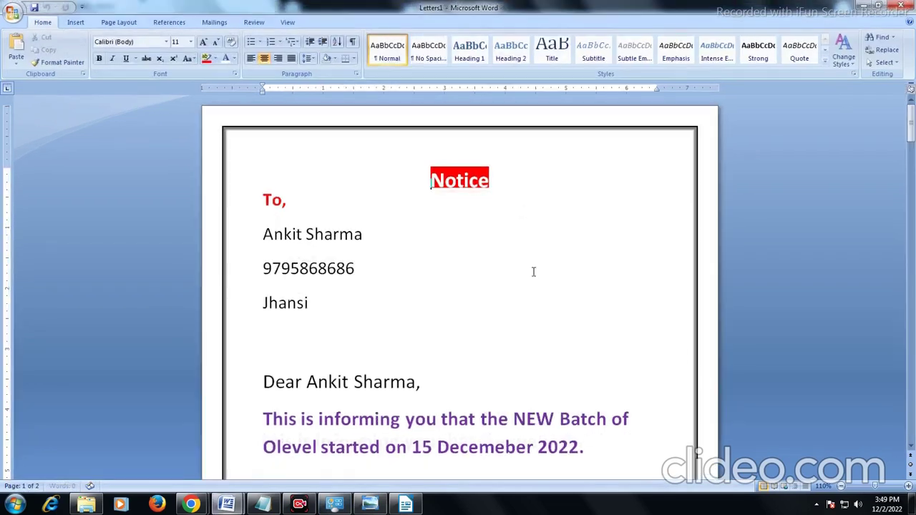
{"action": "left_click_drag", "start_coordinate": [262, 231], "coordinate": [358, 249]}
{"action": "left_click_drag", "start_coordinate": [263, 268], "coordinate": [372, 268]}
{"action": "left_click_drag", "start_coordinate": [262, 303], "coordinate": [317, 304]}
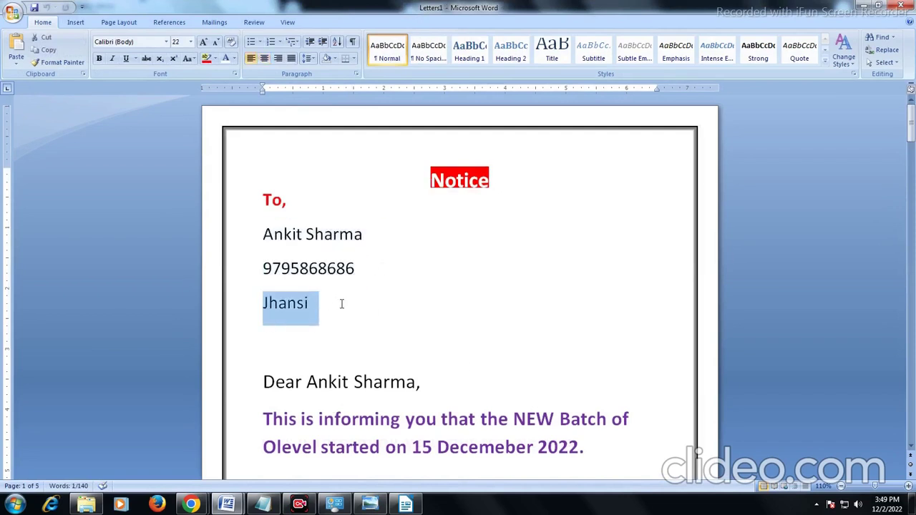
{"action": "left_click_drag", "start_coordinate": [264, 382], "coordinate": [441, 389]}
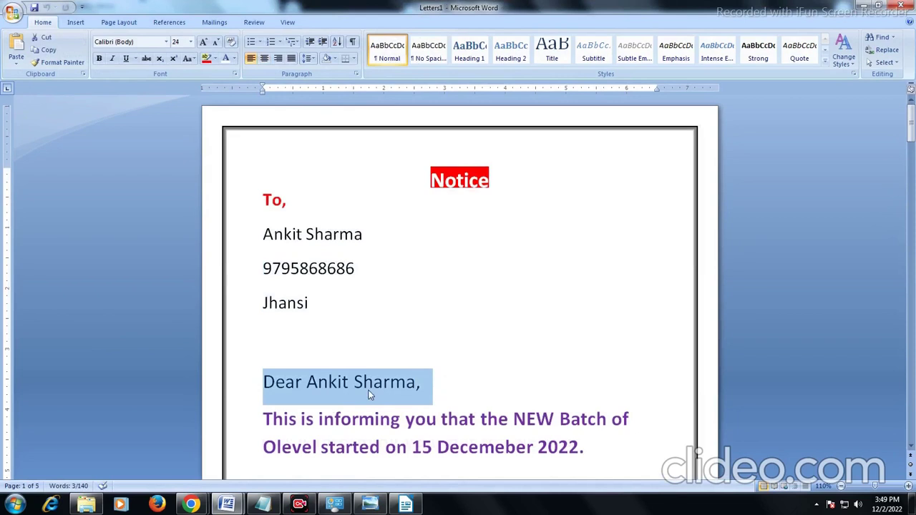
Step: Scroll through all five merged letters, then bring up Print Preview
{"action": "scroll", "coordinate": [391, 393], "scroll_direction": "down", "scroll_amount": 3}
{"action": "scroll", "coordinate": [392, 390], "scroll_direction": "down", "scroll_amount": 2}
{"action": "scroll", "coordinate": [397, 390], "scroll_direction": "down", "scroll_amount": 3}
{"action": "scroll", "coordinate": [401, 388], "scroll_direction": "down", "scroll_amount": 3}
{"action": "scroll", "coordinate": [401, 388], "scroll_direction": "down", "scroll_amount": 2}
{"action": "scroll", "coordinate": [401, 388], "scroll_direction": "down", "scroll_amount": 1}
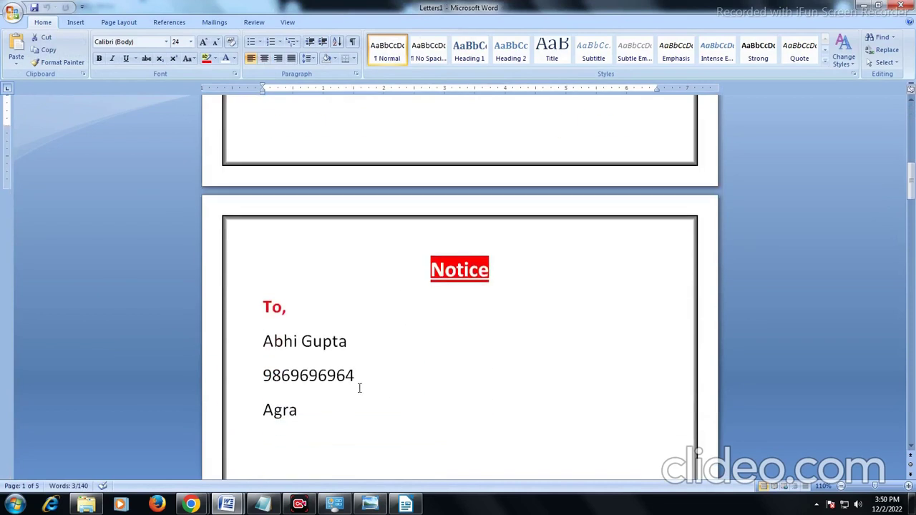
{"action": "left_click_drag", "start_coordinate": [264, 346], "coordinate": [350, 345]}
{"action": "scroll", "coordinate": [337, 397], "scroll_direction": "down", "scroll_amount": 3}
{"action": "scroll", "coordinate": [341, 396], "scroll_direction": "down", "scroll_amount": 2}
{"action": "scroll", "coordinate": [341, 395], "scroll_direction": "down", "scroll_amount": 1}
{"action": "scroll", "coordinate": [339, 394], "scroll_direction": "down", "scroll_amount": 3}
{"action": "scroll", "coordinate": [339, 394], "scroll_direction": "down", "scroll_amount": 3}
{"action": "scroll", "coordinate": [336, 392], "scroll_direction": "down", "scroll_amount": 2}
{"action": "scroll", "coordinate": [335, 392], "scroll_direction": "down", "scroll_amount": 3}
{"action": "scroll", "coordinate": [337, 390], "scroll_direction": "down", "scroll_amount": 3}
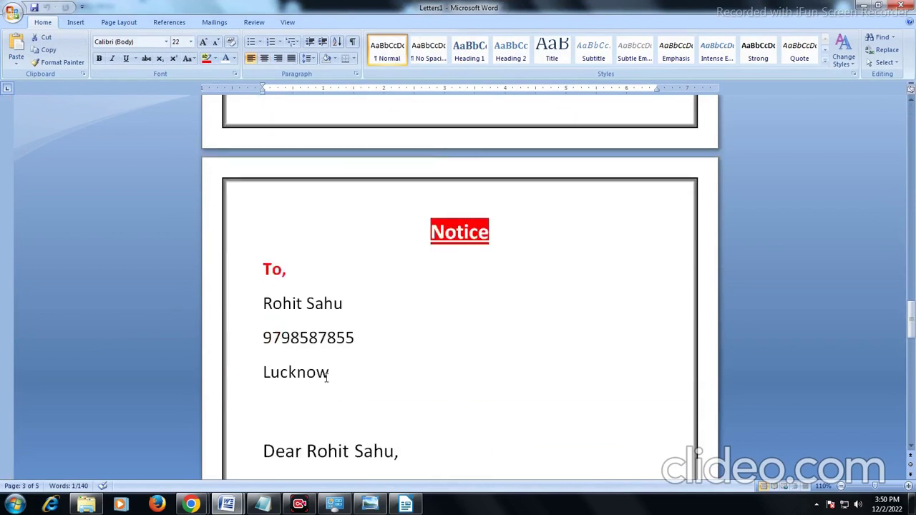
{"action": "scroll", "coordinate": [335, 386], "scroll_direction": "down", "scroll_amount": 2}
{"action": "scroll", "coordinate": [319, 366], "scroll_direction": "down", "scroll_amount": 3}
{"action": "scroll", "coordinate": [304, 346], "scroll_direction": "down", "scroll_amount": 3}
{"action": "scroll", "coordinate": [305, 346], "scroll_direction": "down", "scroll_amount": 2}
{"action": "scroll", "coordinate": [306, 347], "scroll_direction": "down", "scroll_amount": 3}
{"action": "scroll", "coordinate": [307, 349], "scroll_direction": "down", "scroll_amount": 6}
{"action": "scroll", "coordinate": [306, 348], "scroll_direction": "down", "scroll_amount": 14}
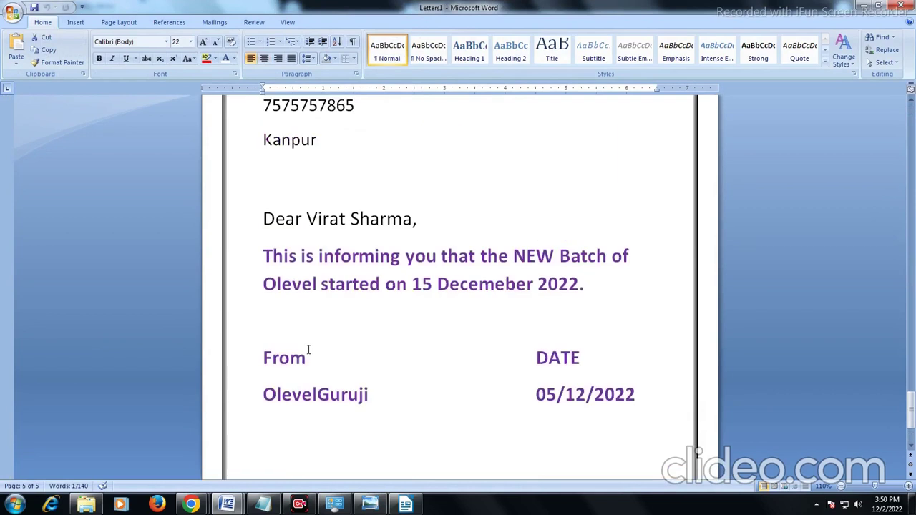
{"action": "scroll", "coordinate": [304, 350], "scroll_direction": "up", "scroll_amount": 6}
{"action": "scroll", "coordinate": [304, 352], "scroll_direction": "up", "scroll_amount": 15}
{"action": "scroll", "coordinate": [305, 352], "scroll_direction": "up", "scroll_amount": 5}
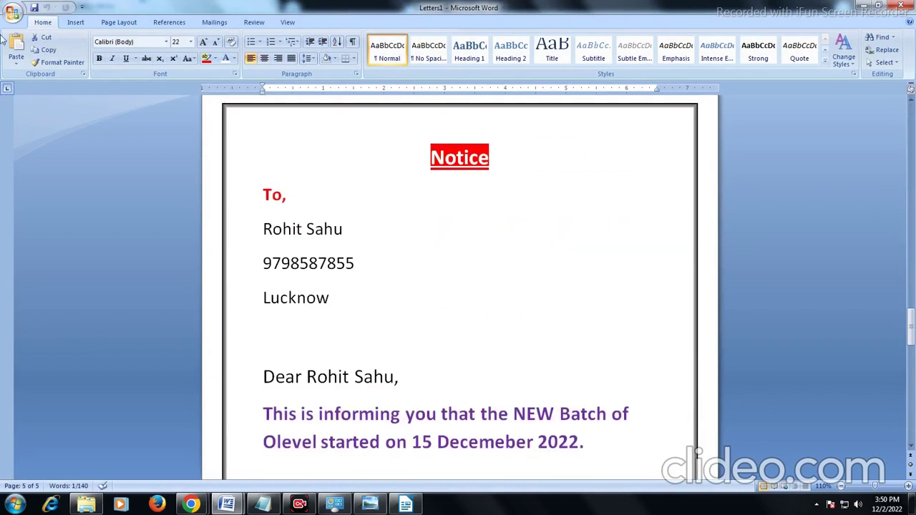
{"action": "left_click", "coordinate": [13, 13]}
{"action": "left_click", "coordinate": [104, 108]}
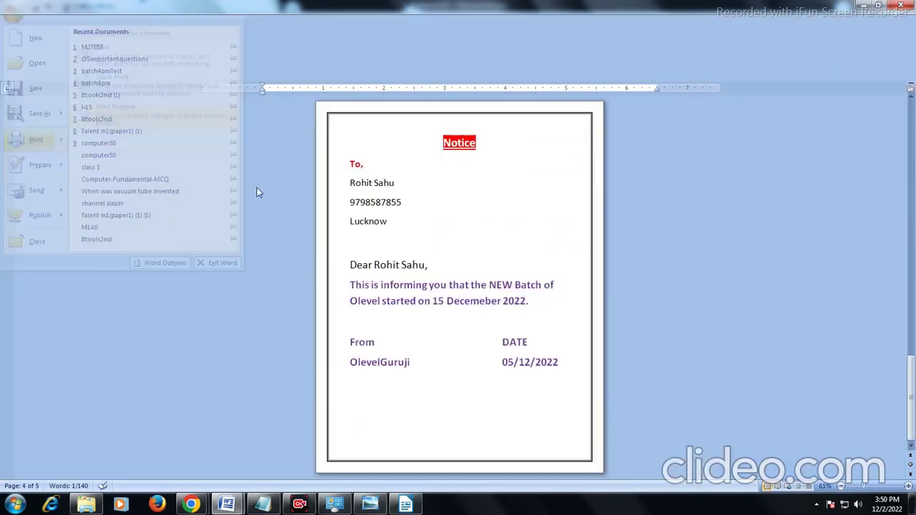
Step: Page through the five letters in Print Preview and zoom in on the last one
{"action": "scroll", "coordinate": [400, 207], "scroll_direction": "up", "scroll_amount": 5}
{"action": "scroll", "coordinate": [399, 208], "scroll_direction": "up", "scroll_amount": 5}
{"action": "scroll", "coordinate": [397, 212], "scroll_direction": "up", "scroll_amount": 10}
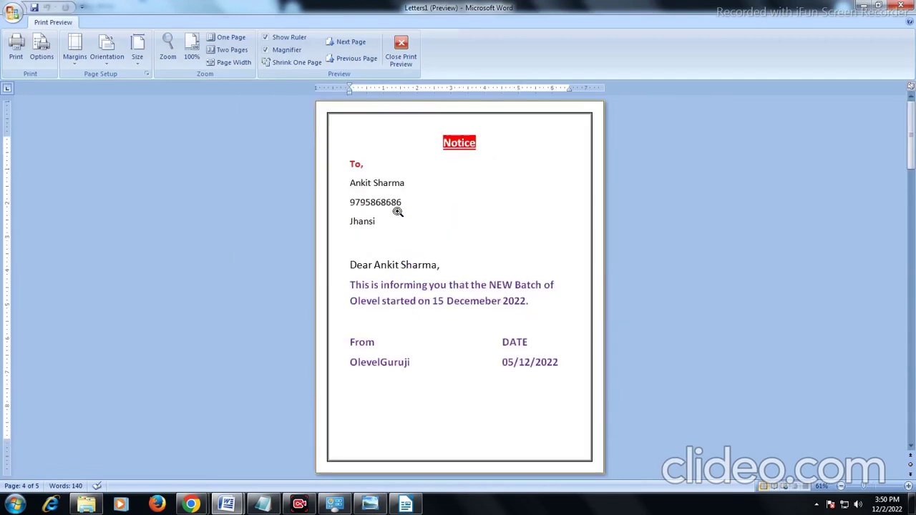
{"action": "scroll", "coordinate": [397, 211], "scroll_direction": "down", "scroll_amount": 5}
{"action": "scroll", "coordinate": [397, 210], "scroll_direction": "down", "scroll_amount": 5}
{"action": "scroll", "coordinate": [396, 209], "scroll_direction": "down", "scroll_amount": 5}
{"action": "scroll", "coordinate": [394, 208], "scroll_direction": "down", "scroll_amount": 5}
{"action": "scroll", "coordinate": [394, 209], "scroll_direction": "up", "scroll_amount": 15}
{"action": "scroll", "coordinate": [394, 206], "scroll_direction": "down", "scroll_amount": 10}
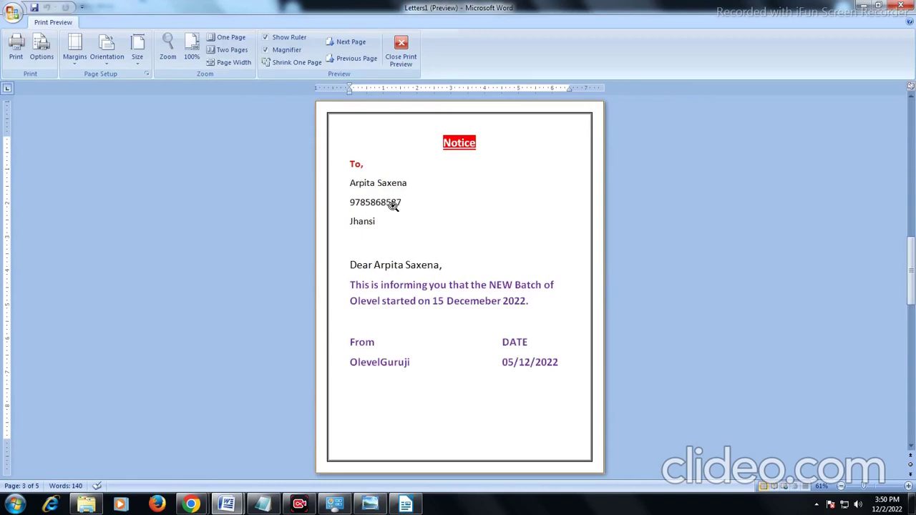
{"action": "scroll", "coordinate": [392, 206], "scroll_direction": "up", "scroll_amount": 5}
{"action": "scroll", "coordinate": [391, 207], "scroll_direction": "down", "scroll_amount": 10}
{"action": "scroll", "coordinate": [389, 210], "scroll_direction": "down", "scroll_amount": 5}
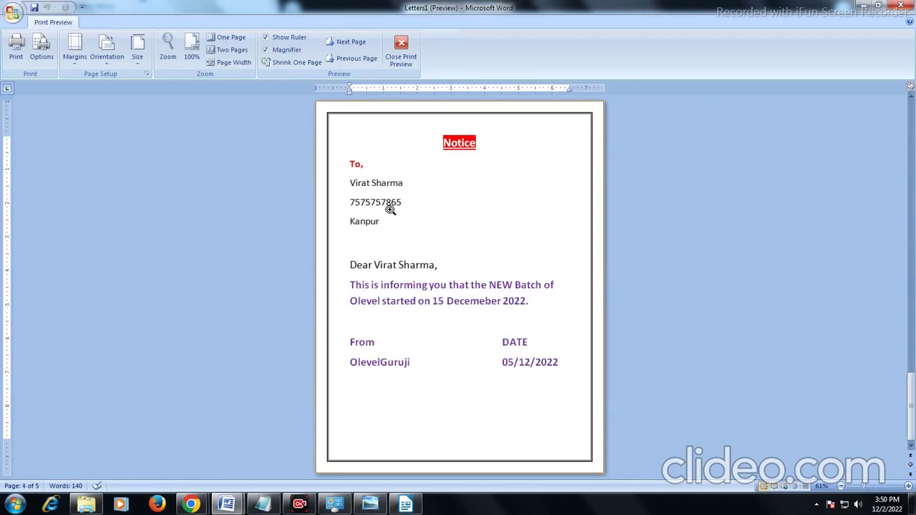
{"action": "left_click", "coordinate": [390, 208]}
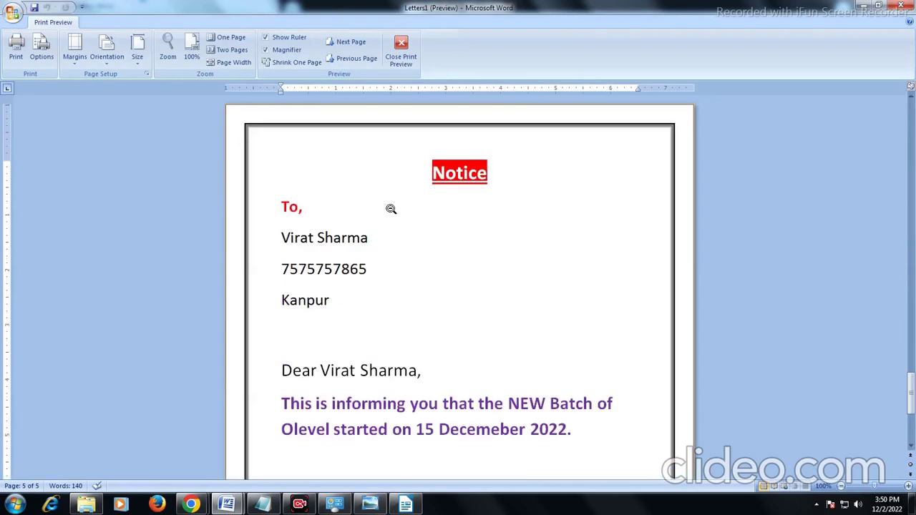
Step: Cancel the Print dialog without printing and close Print Preview
{"action": "left_click", "coordinate": [16, 47]}
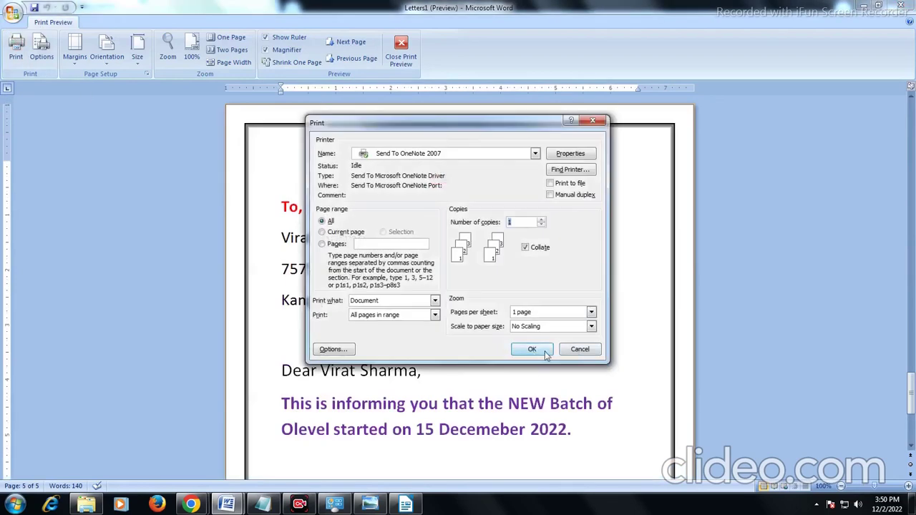
{"action": "left_click", "coordinate": [580, 349]}
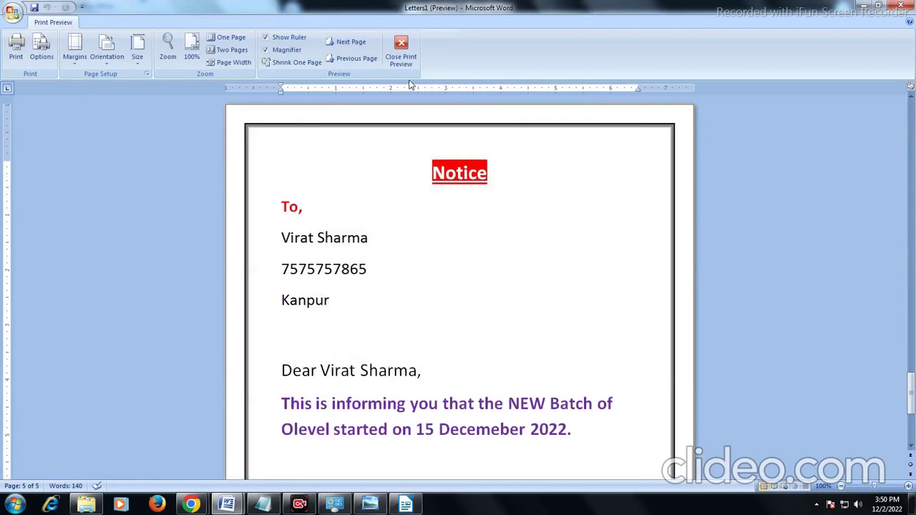
{"action": "left_click", "coordinate": [402, 51]}
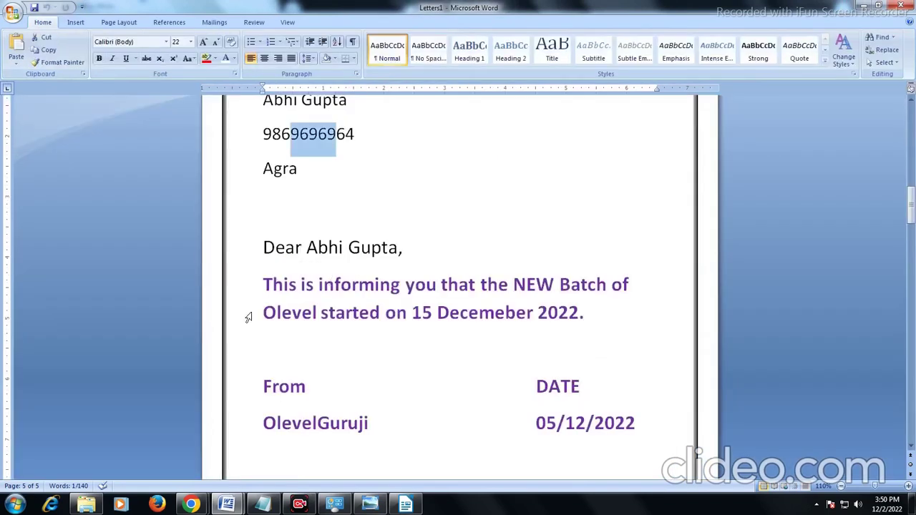
Step: Return to the first merged letter, then switch to the LibreOffice Writer document
{"action": "scroll", "coordinate": [247, 317], "scroll_direction": "up", "scroll_amount": 5}
{"action": "scroll", "coordinate": [247, 318], "scroll_direction": "up", "scroll_amount": 5}
{"action": "scroll", "coordinate": [243, 319], "scroll_direction": "up", "scroll_amount": 10}
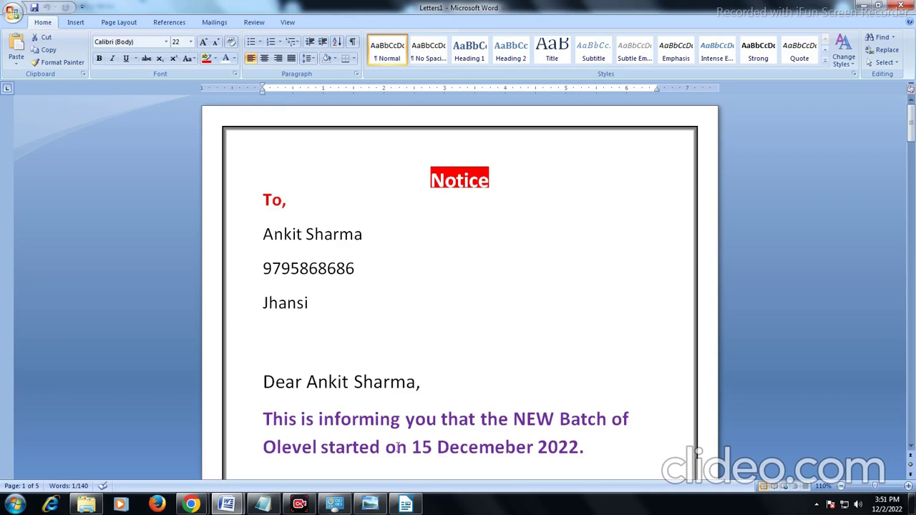
{"action": "mouse_move", "coordinate": [405, 505]}
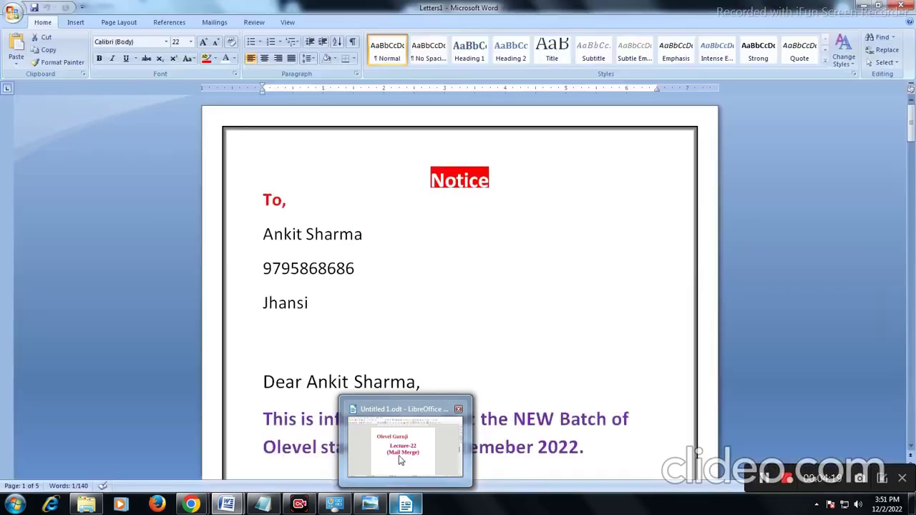
{"action": "left_click", "coordinate": [402, 457]}
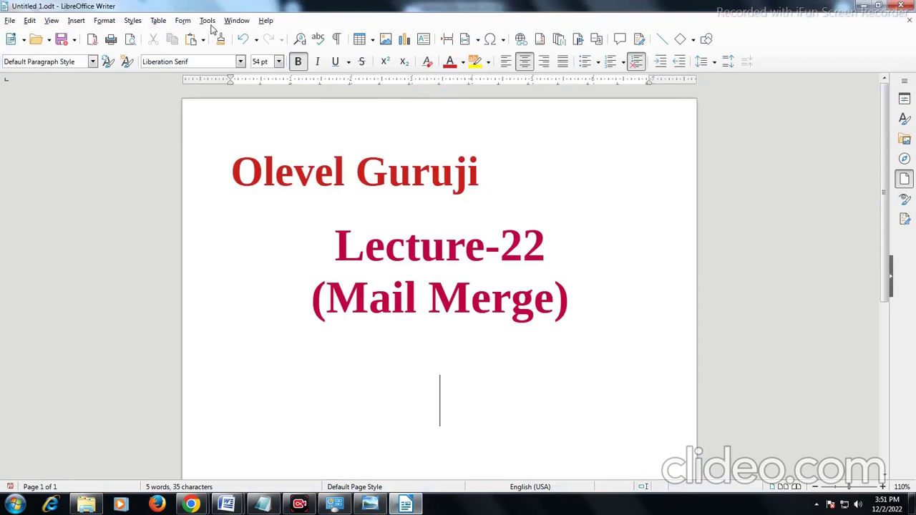
Step: Start the Mail Merge Wizard using the current document as a Letter
{"action": "left_click", "coordinate": [207, 21]}
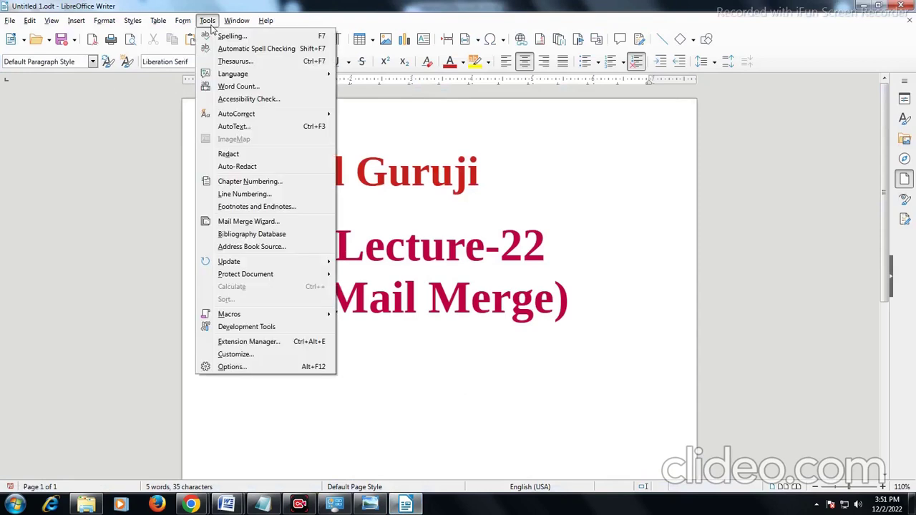
{"action": "left_click", "coordinate": [244, 228]}
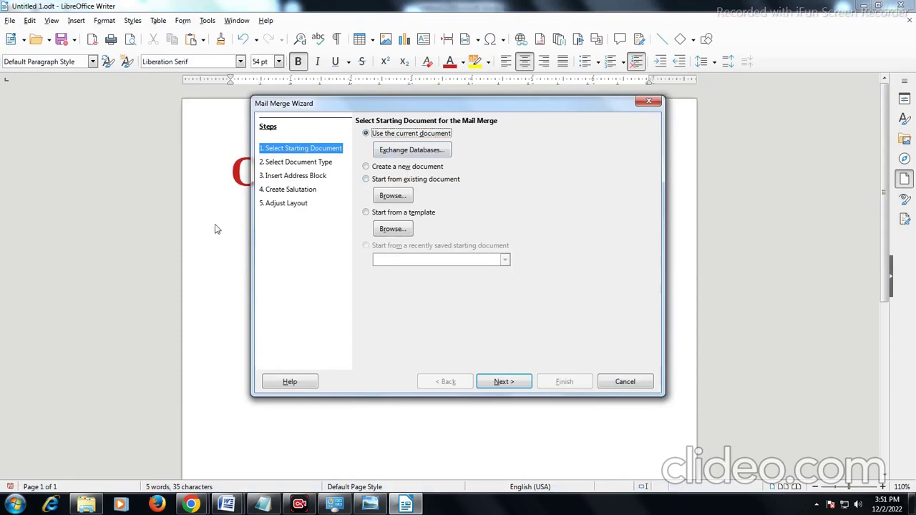
{"action": "left_click", "coordinate": [502, 385]}
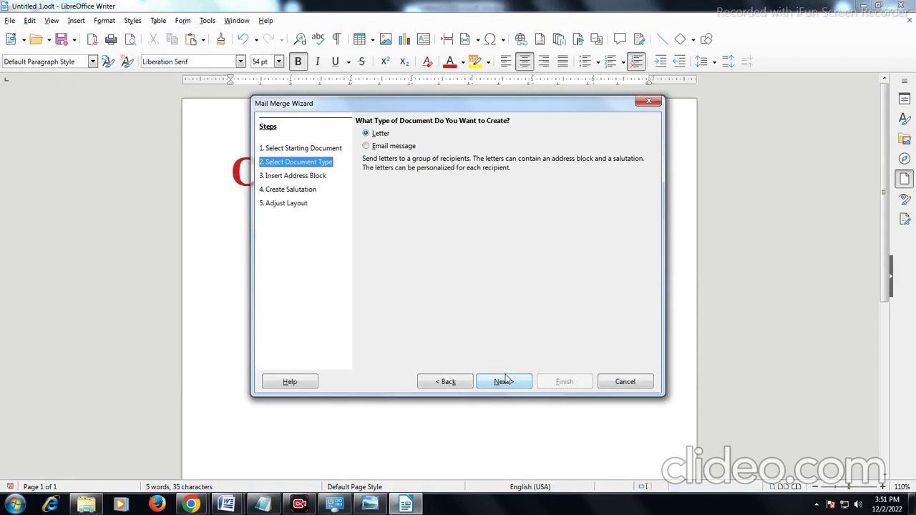
{"action": "left_click", "coordinate": [505, 383]}
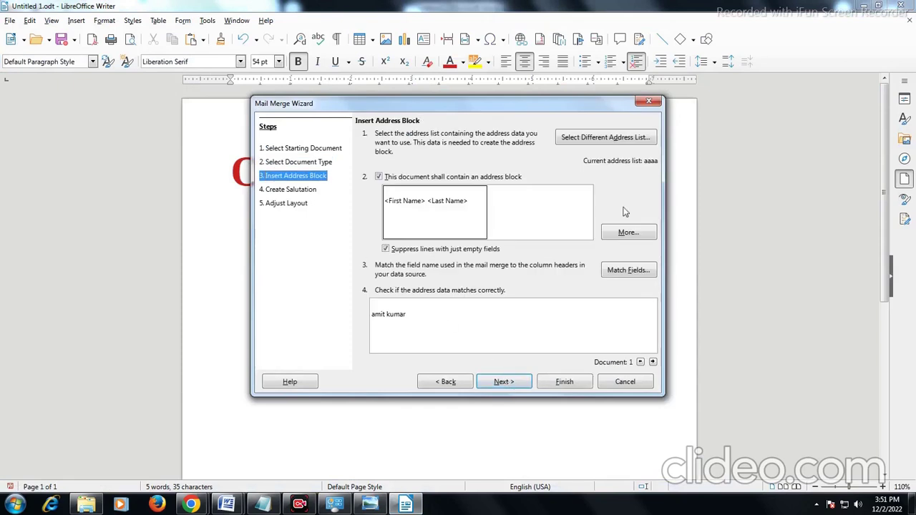
Step: Create a new address list, removing Title, Telephone private and other unneeded fields
{"action": "left_click", "coordinate": [606, 139]}
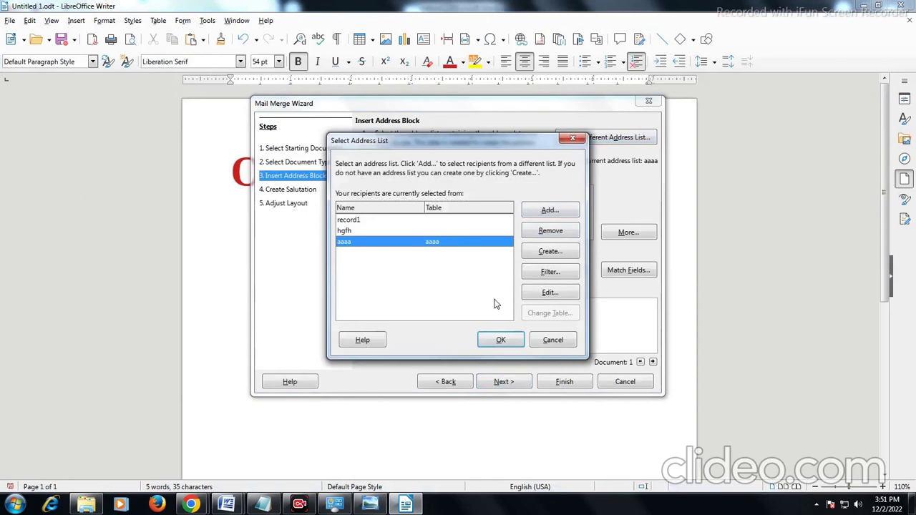
{"action": "left_click", "coordinate": [546, 252]}
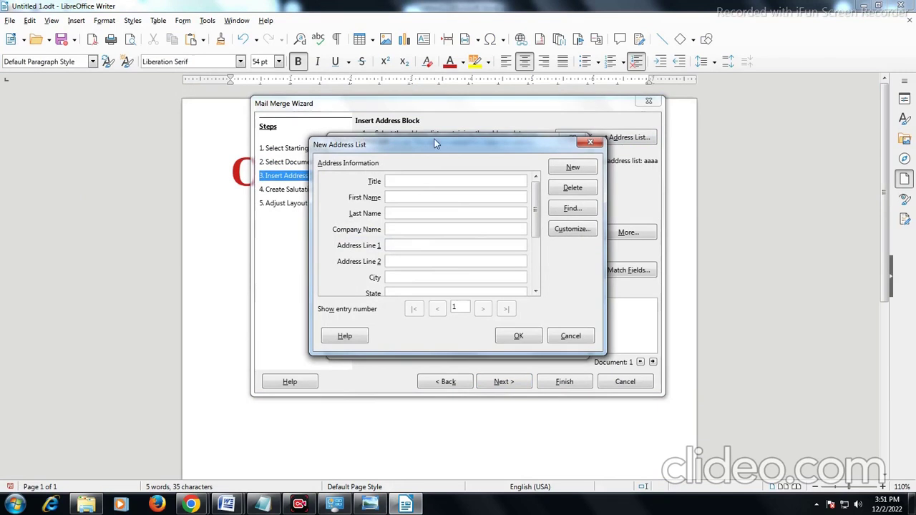
{"action": "left_click", "coordinate": [578, 230]}
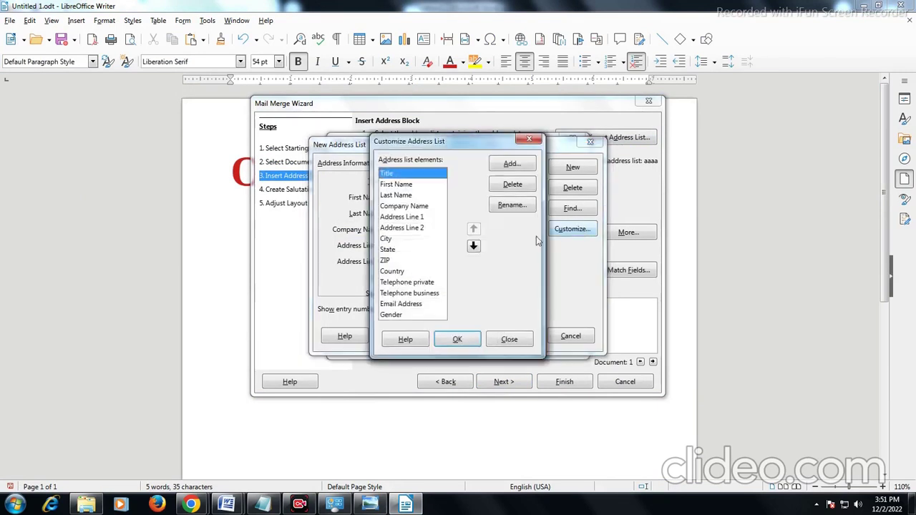
{"action": "left_click", "coordinate": [507, 185]}
{"action": "left_click", "coordinate": [509, 186]}
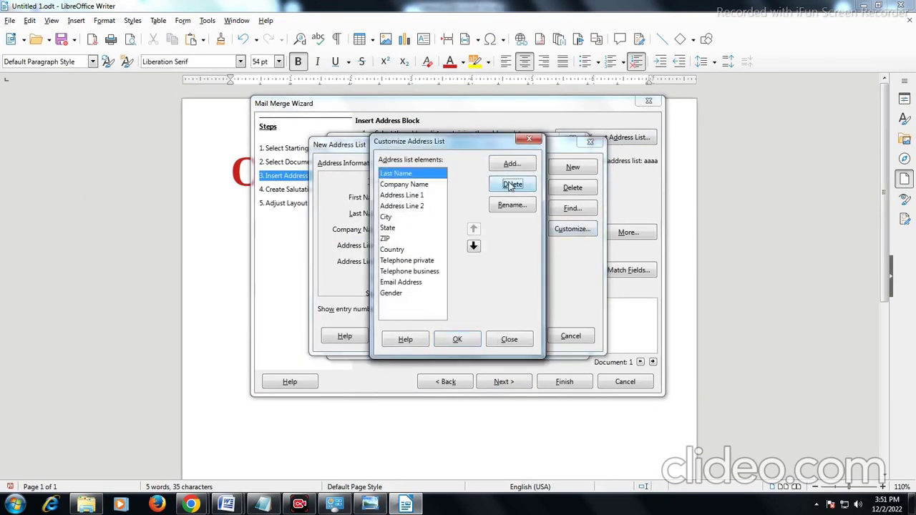
{"action": "left_click", "coordinate": [406, 260]}
{"action": "left_click", "coordinate": [512, 187]}
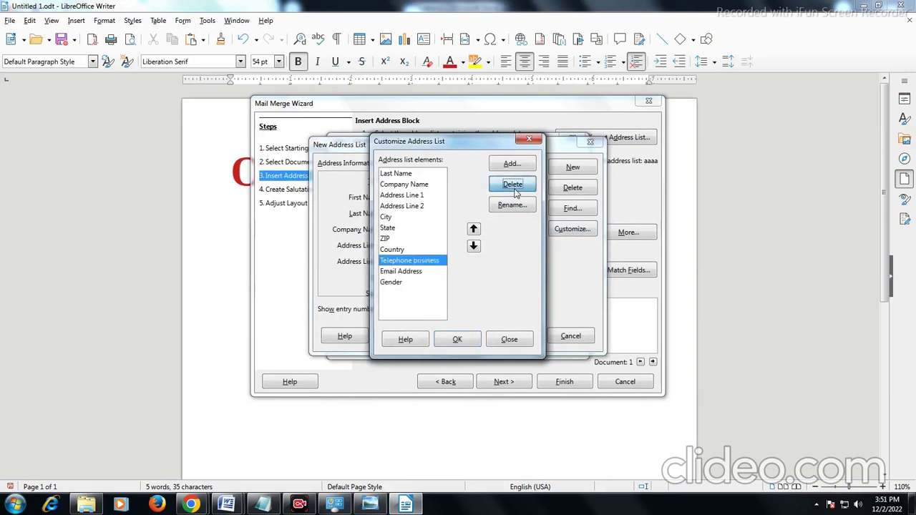
{"action": "left_click", "coordinate": [513, 187]}
{"action": "left_click", "coordinate": [514, 188]}
{"action": "left_click", "coordinate": [513, 188]}
{"action": "left_click", "coordinate": [513, 187]}
{"action": "left_click", "coordinate": [514, 187]}
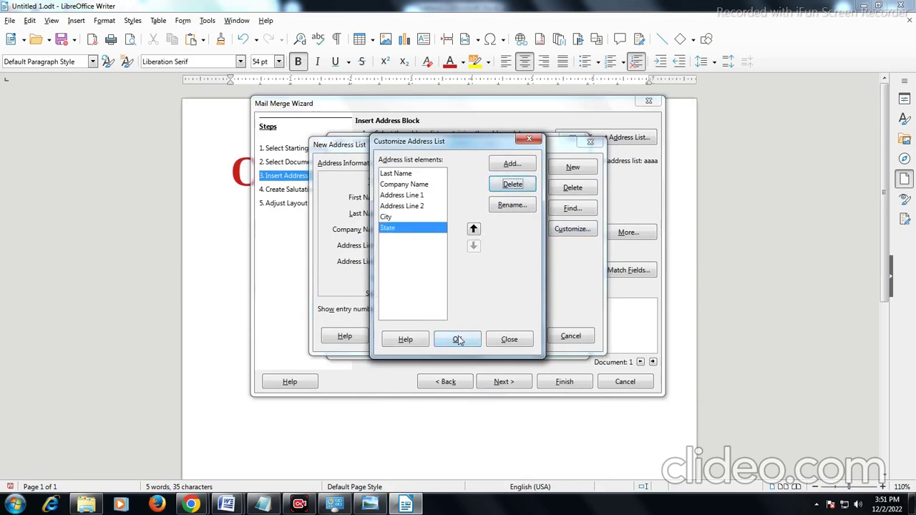
{"action": "left_click", "coordinate": [458, 340]}
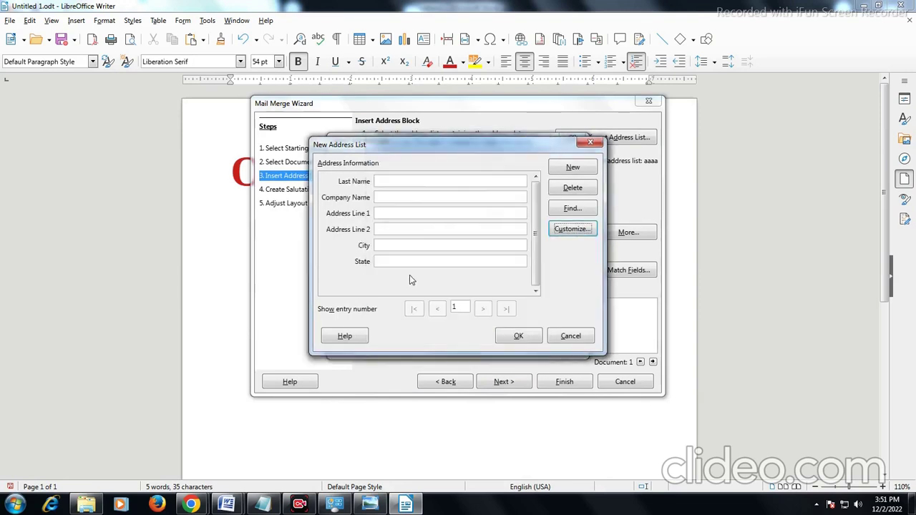
Step: Accept the aaaa address list and continue without a salutation
{"action": "left_click", "coordinate": [562, 334]}
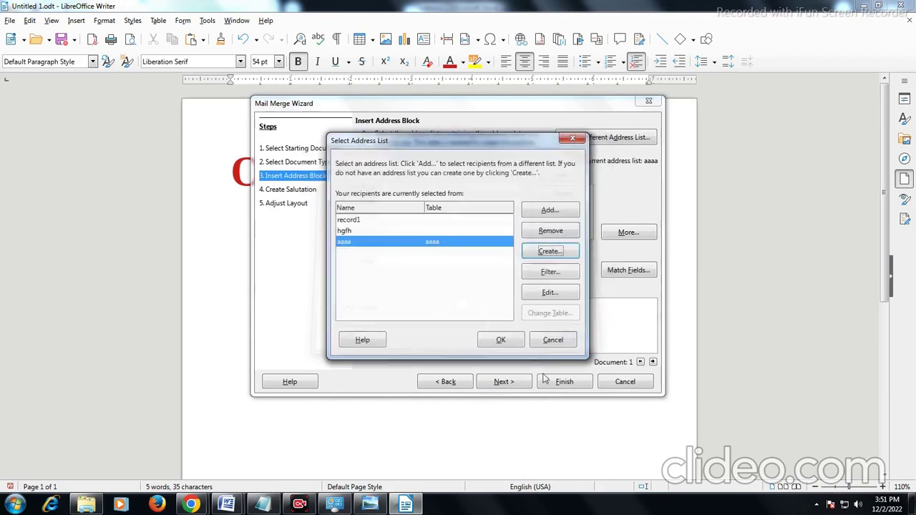
{"action": "left_click", "coordinate": [517, 384]}
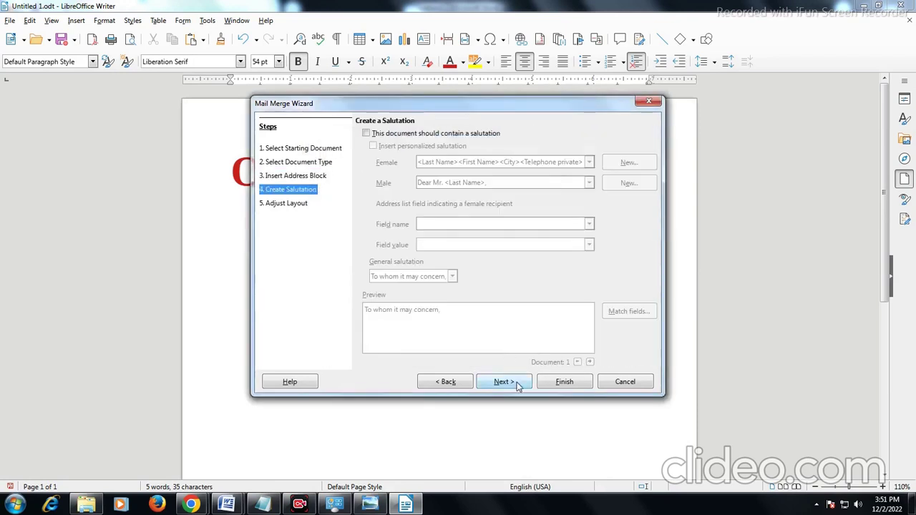
{"action": "left_click", "coordinate": [517, 384]}
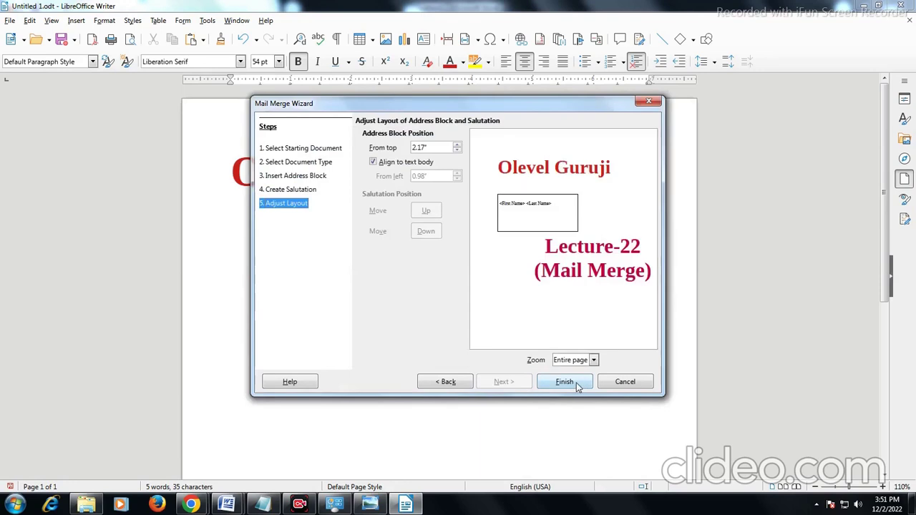
Step: Finish the wizard, placing the First Name–Last Name address block below 'Olevel Guruji'
{"action": "left_click", "coordinate": [566, 381]}
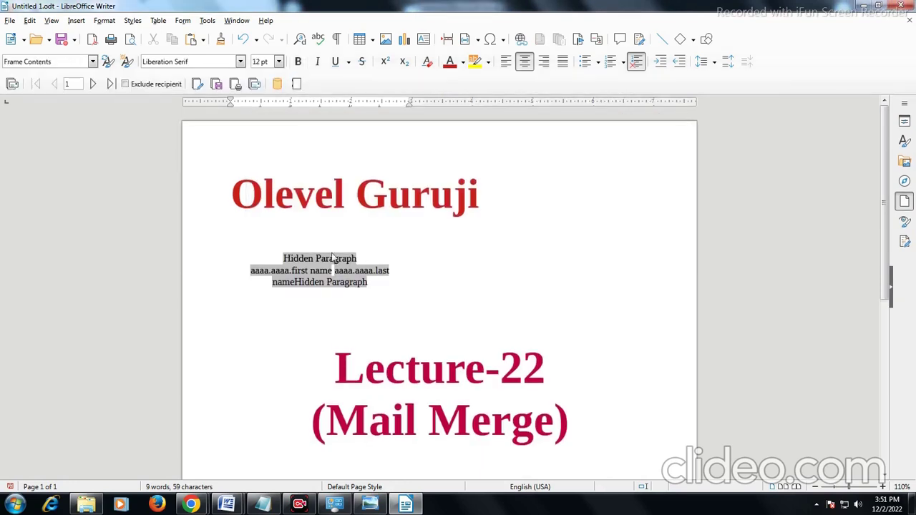
{"action": "left_click", "coordinate": [285, 259]}
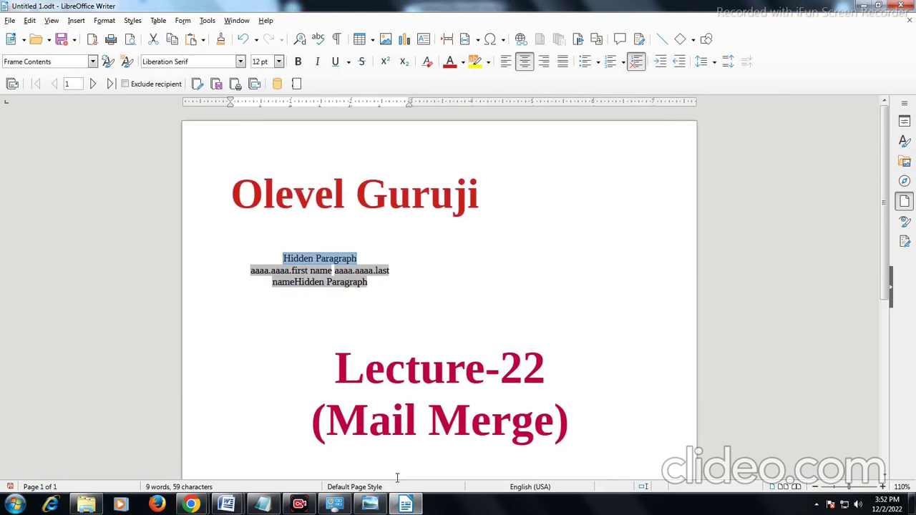
{"action": "mouse_move", "coordinate": [226, 504]}
{"action": "left_click", "coordinate": [288, 461]}
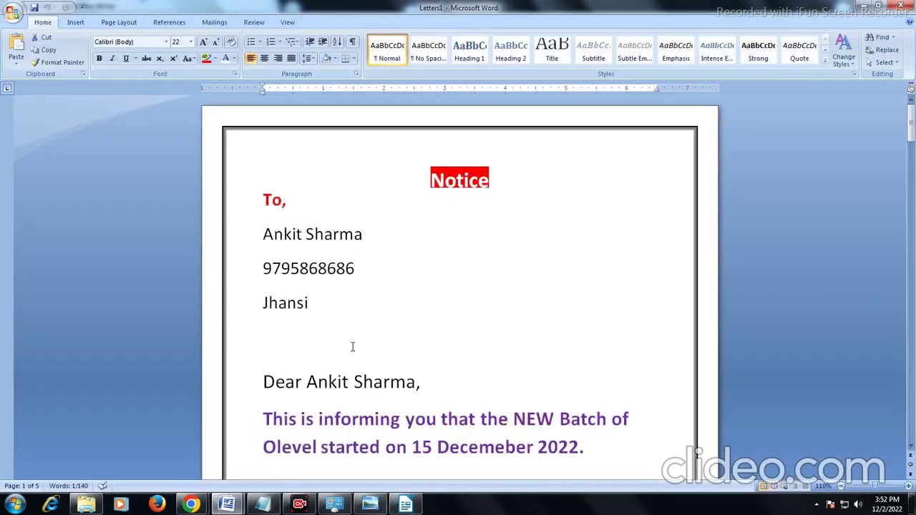
{"action": "left_click", "coordinate": [405, 504]}
{"action": "left_click", "coordinate": [403, 274]}
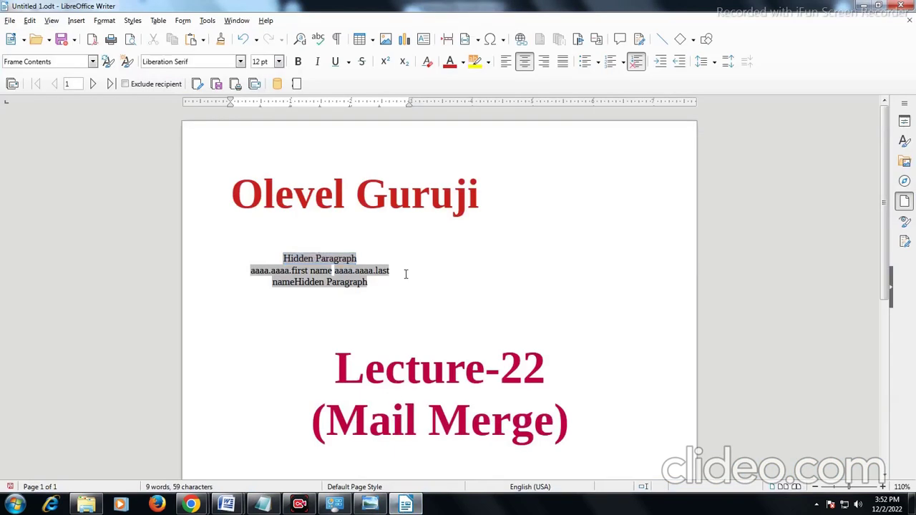